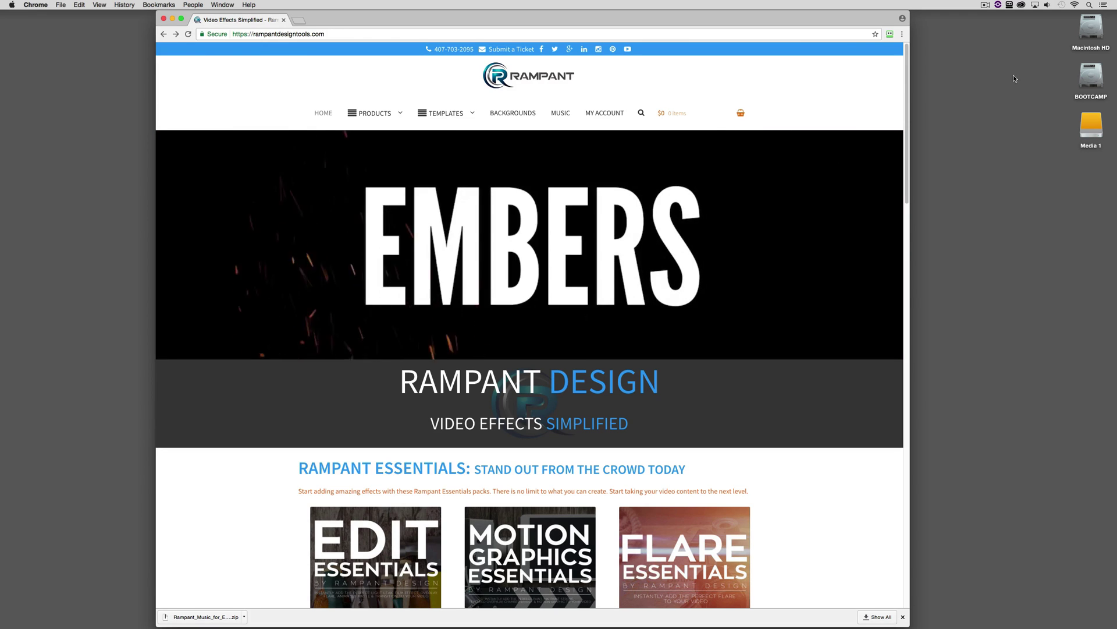
Scroll down the Rampant Design Tools home page and open the Royalty Free Music category.
scroll(427, 225, down, 2)
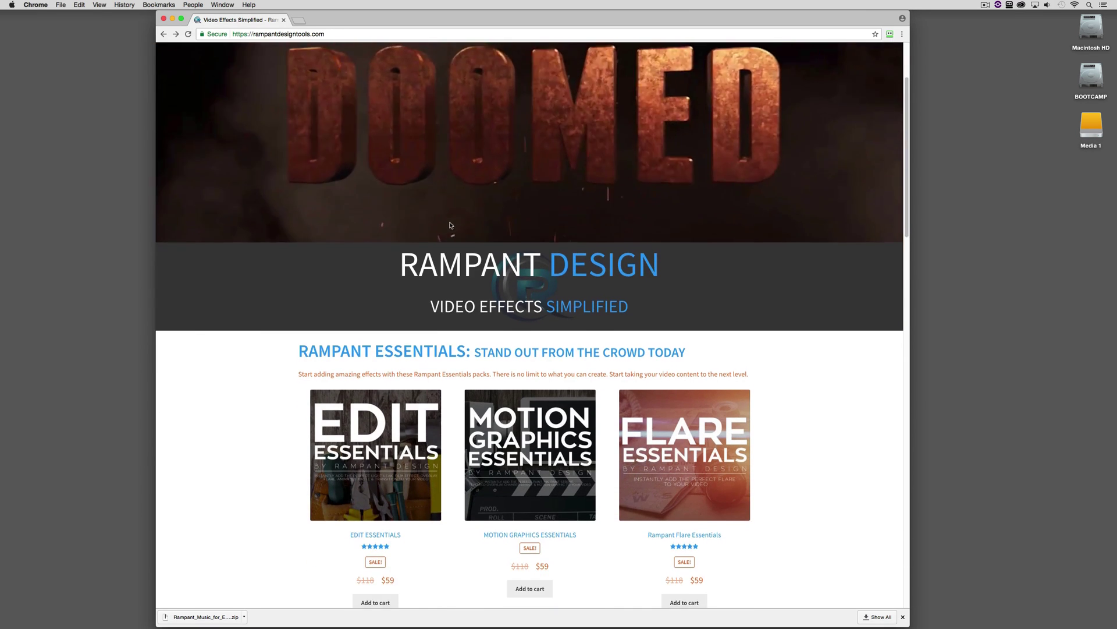
scroll(449, 226, down, 4)
mouse_move(451, 226)
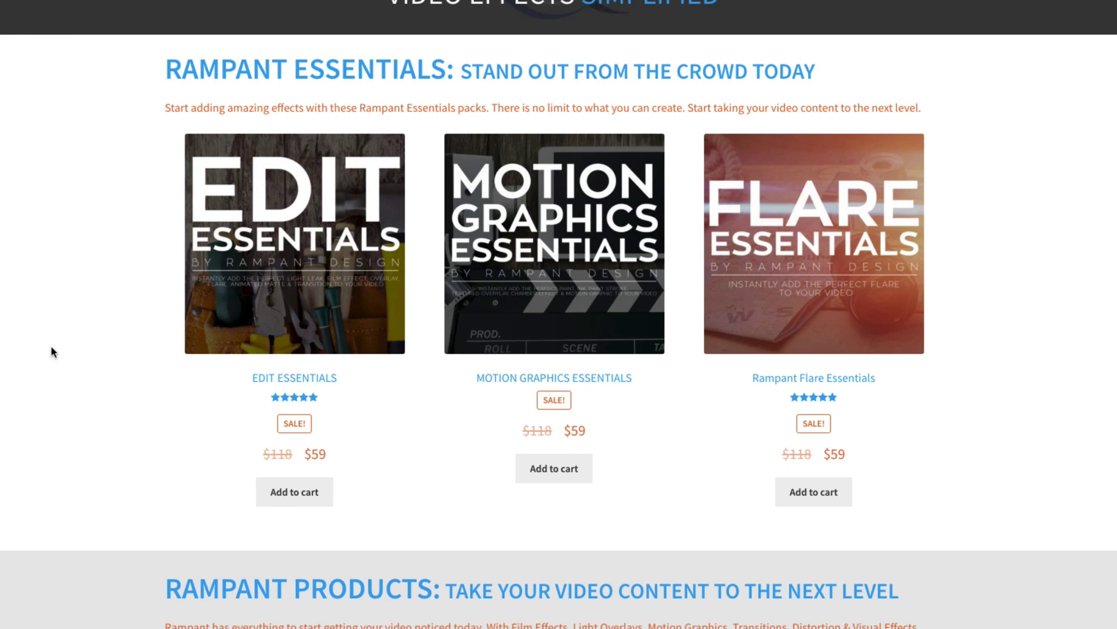
mouse_move(267, 452)
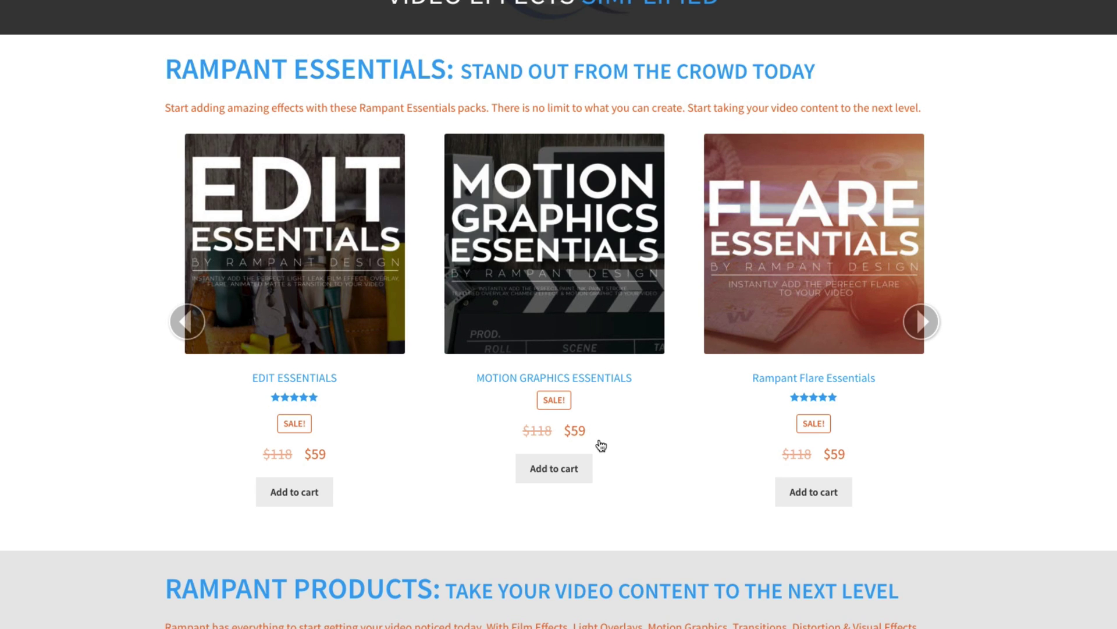
scroll(601, 445, down, 4)
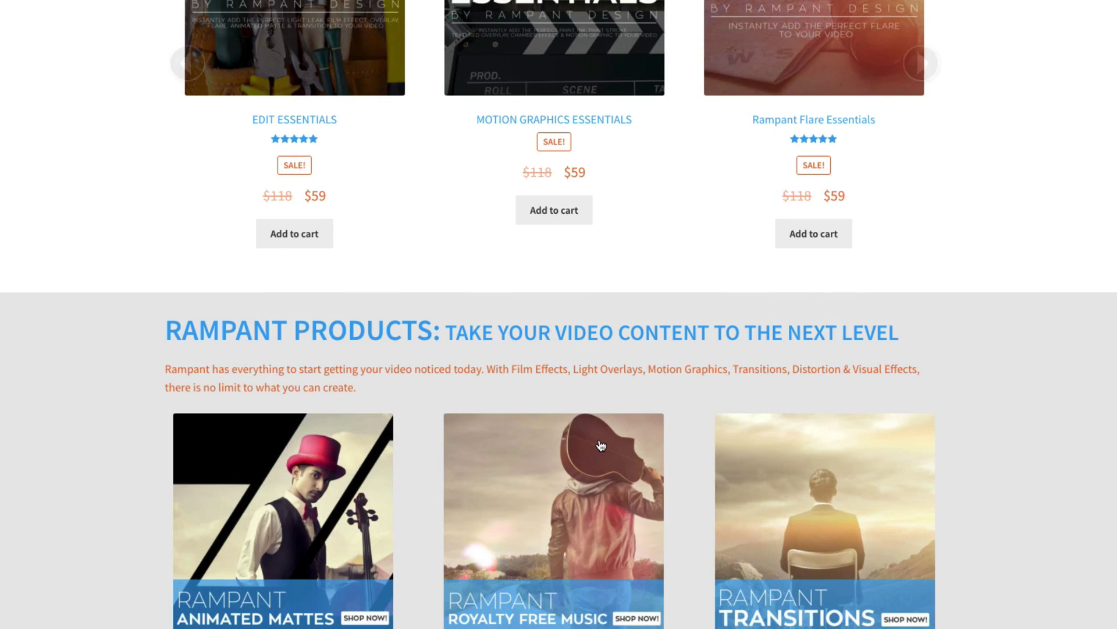
scroll(943, 455, down, 3)
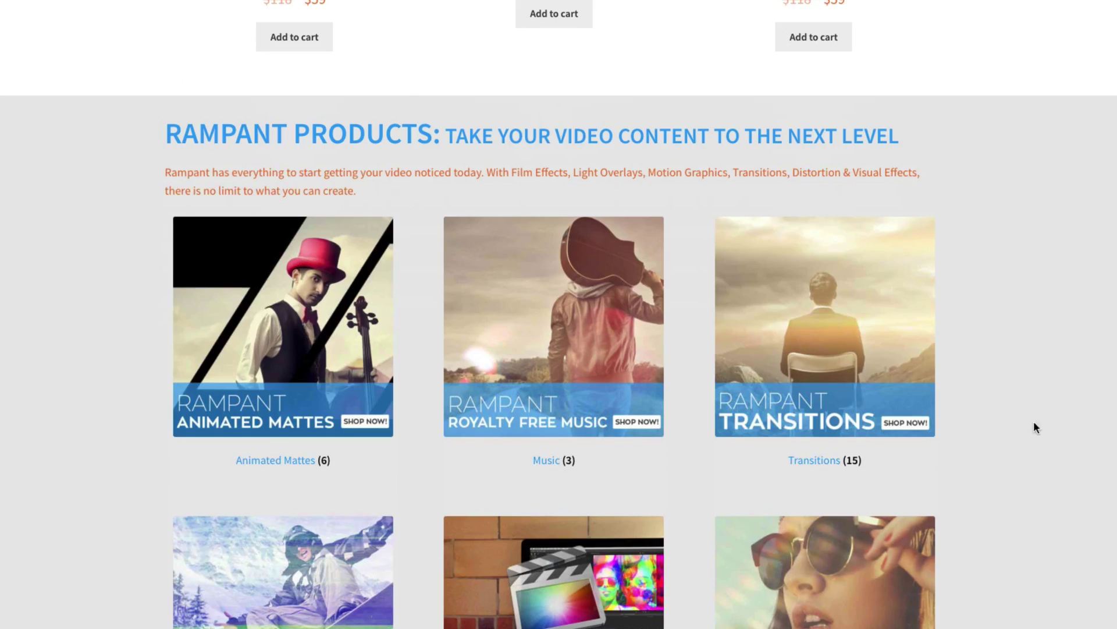
click(552, 294)
scroll(578, 142, down, 3)
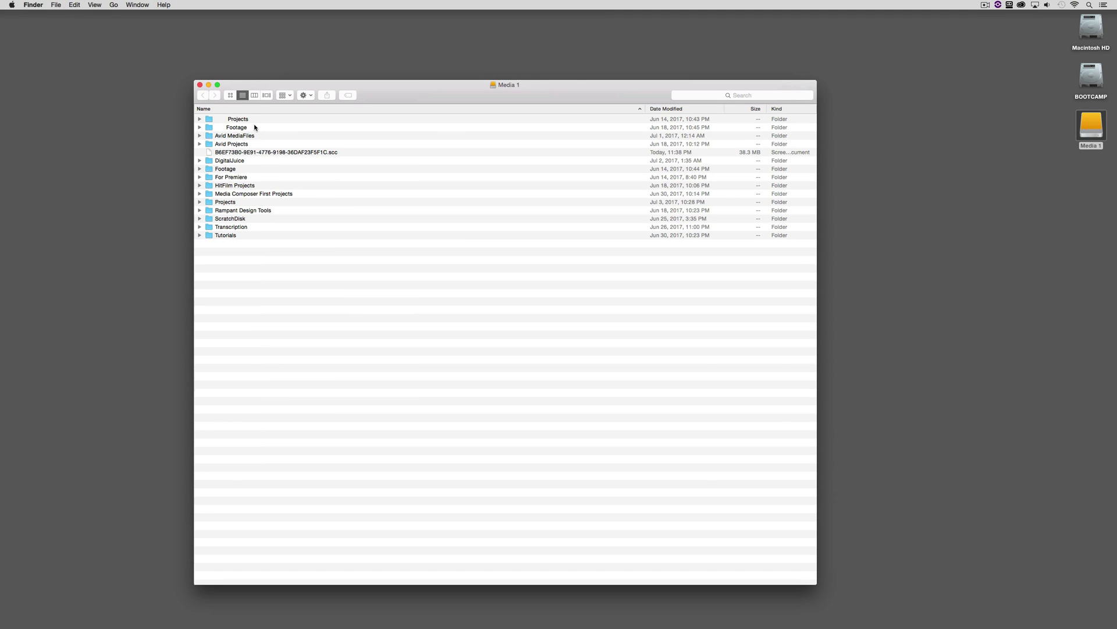
Navigate in Finder to Footage > Rampant > Rampant_Music_for_Editors_v1.
double_click(253, 127)
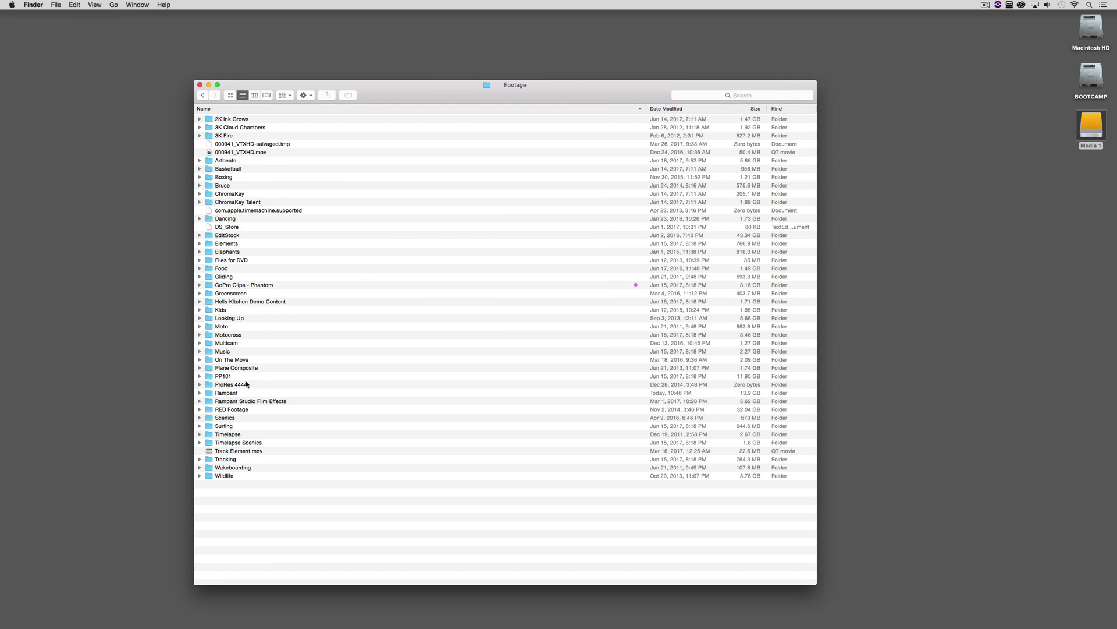
double_click(237, 393)
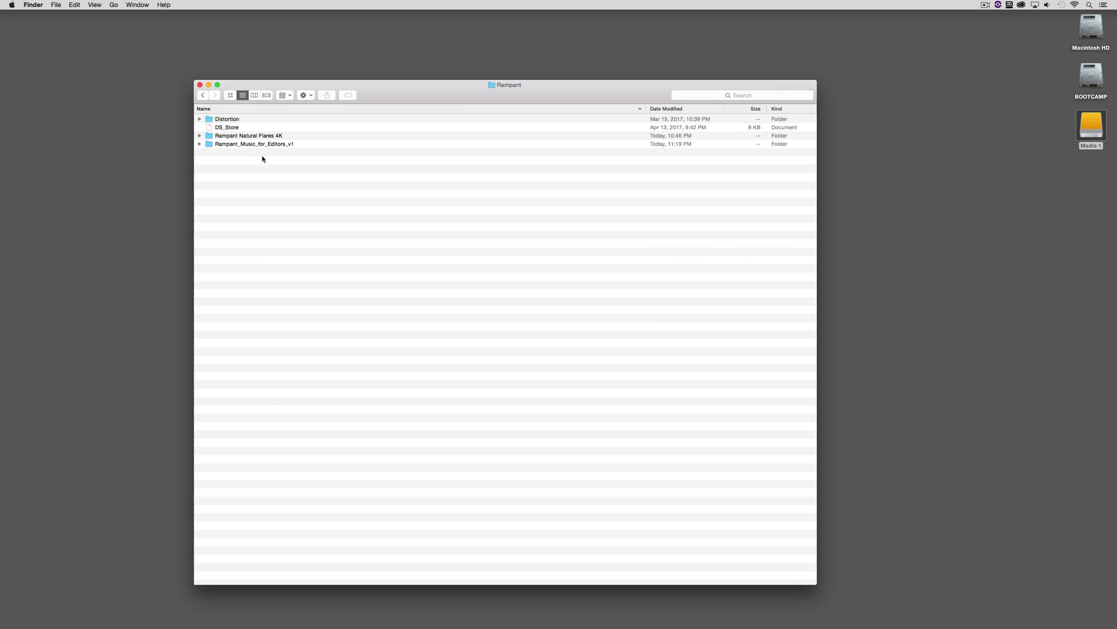
double_click(256, 144)
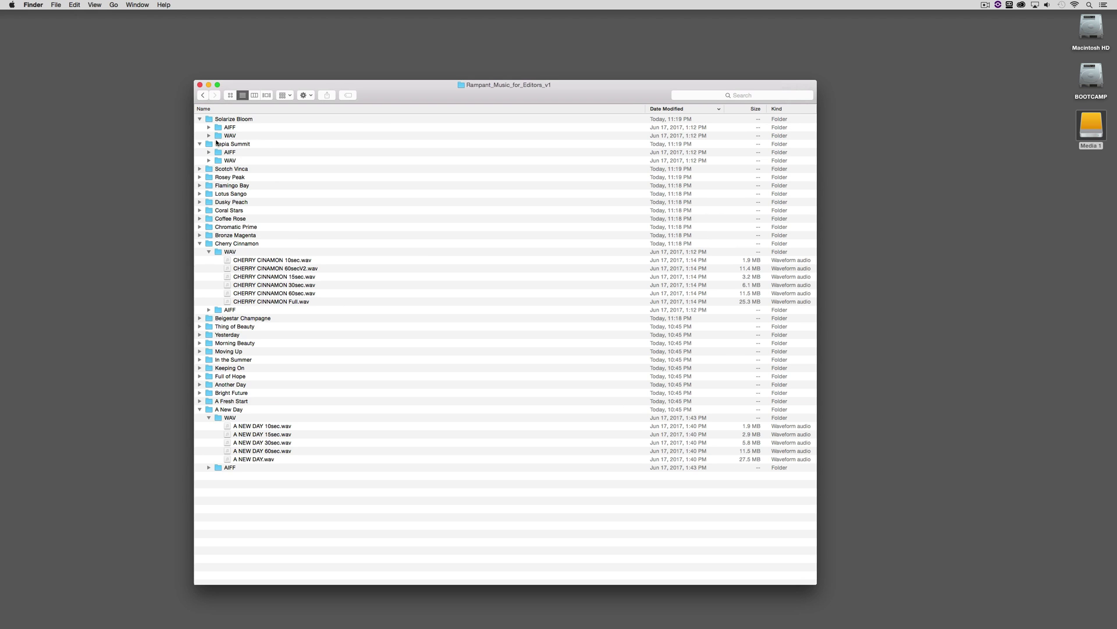
Collapse the Solarize Bloom, Sepia Summit, Cherry Cinnamon and A New Day folders, then expand Coffee Rose.
click(200, 119)
click(200, 127)
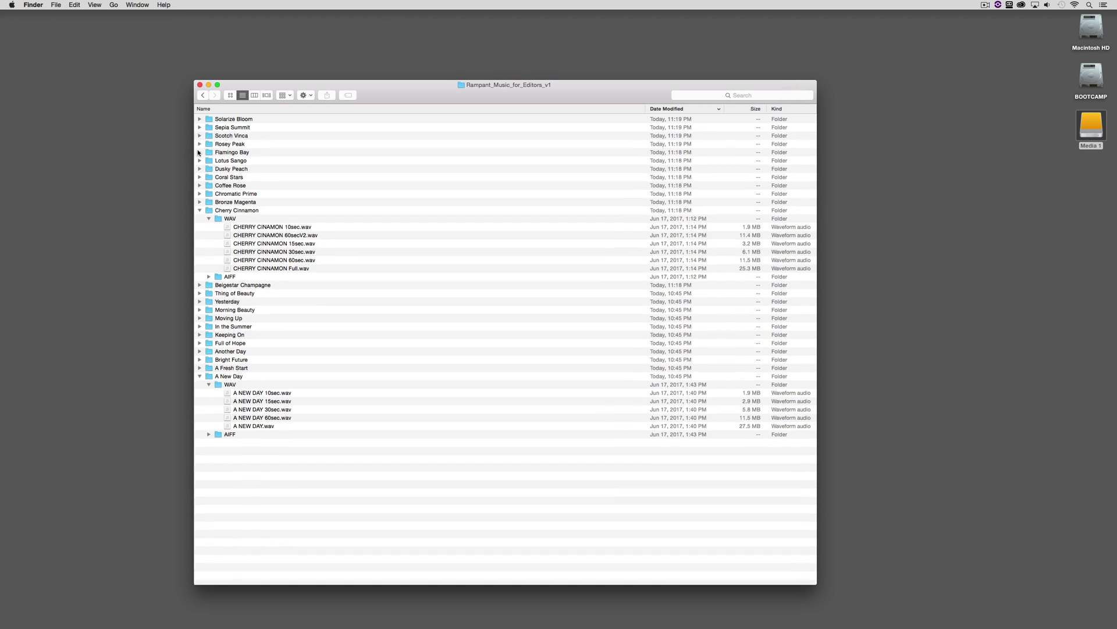
click(199, 210)
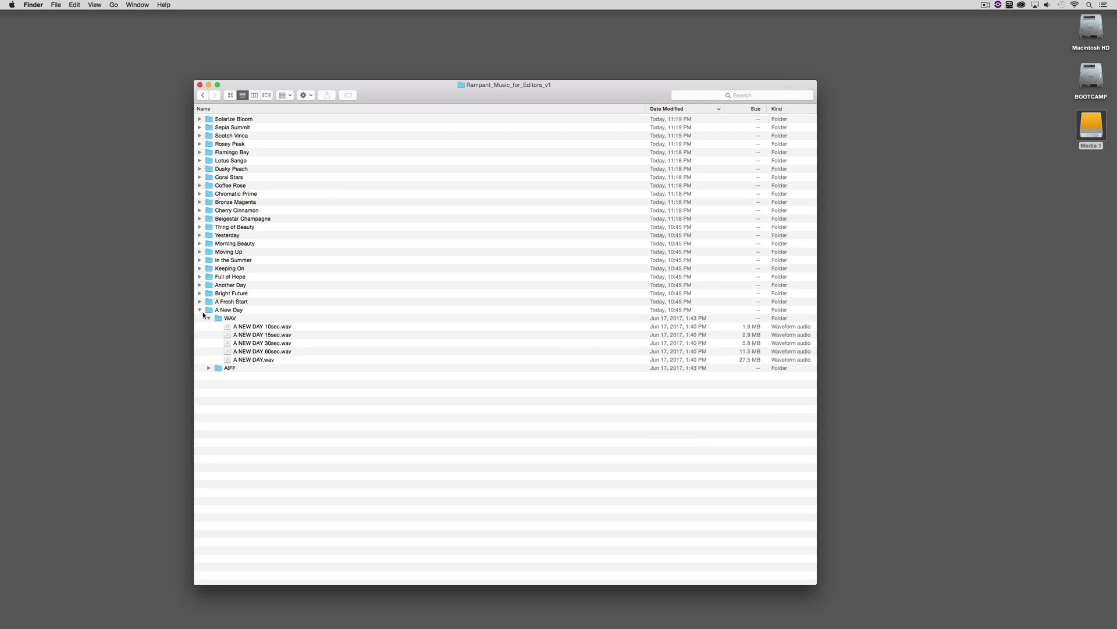
click(200, 311)
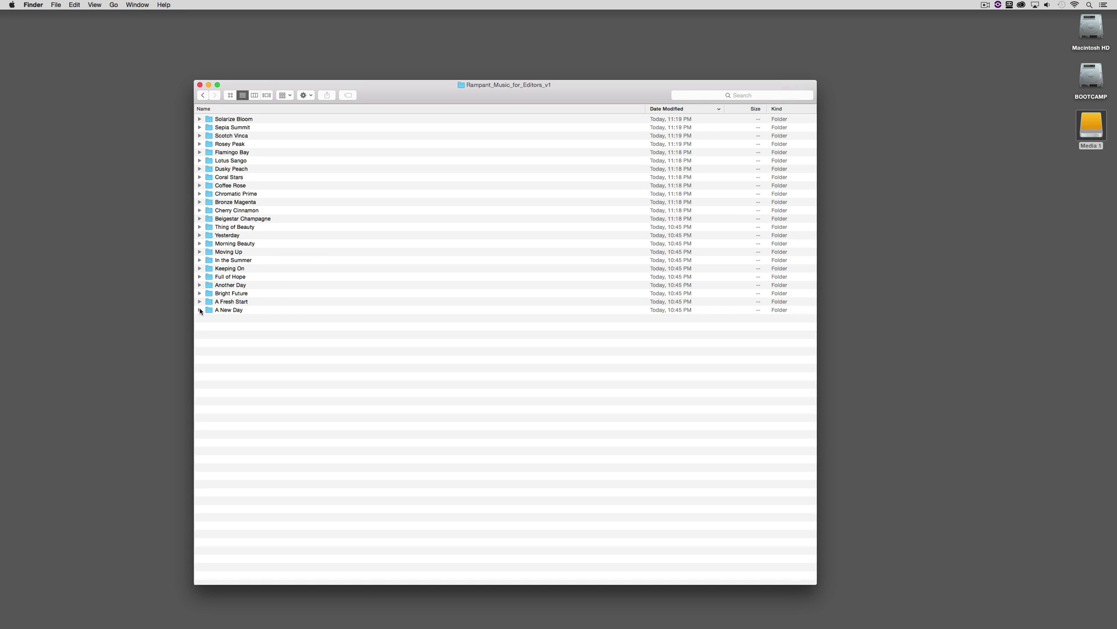
click(199, 185)
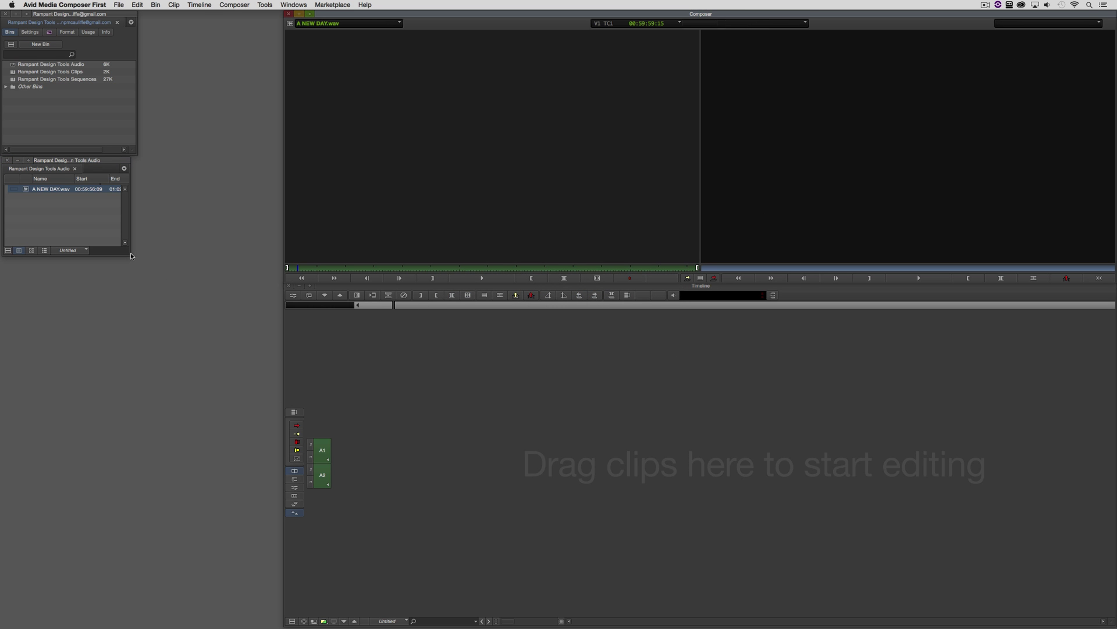
Enlarge the bin, load A NEW DAY.wav into the source monitor, and place the Audio Tool below the bin.
drag(130, 257, 228, 327)
click(57, 241)
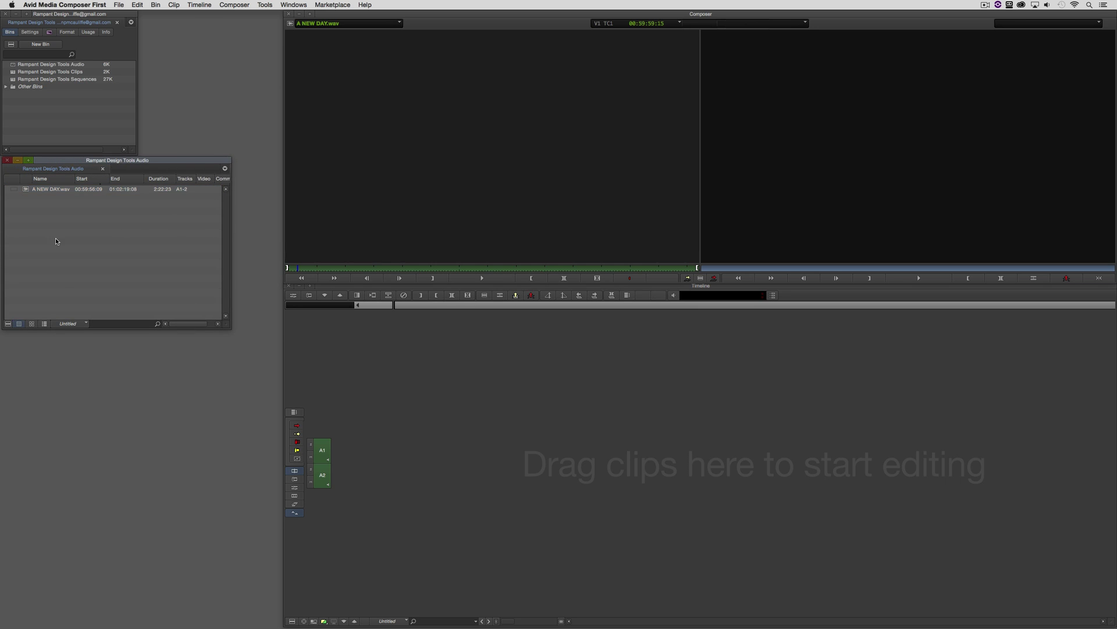
double_click(26, 193)
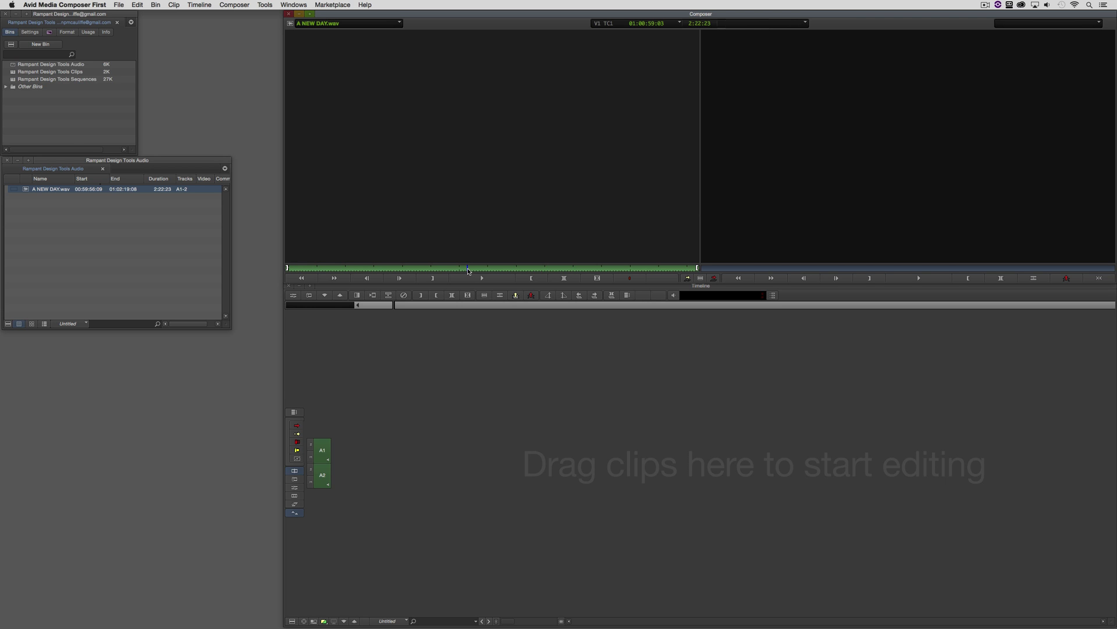
key(super+1)
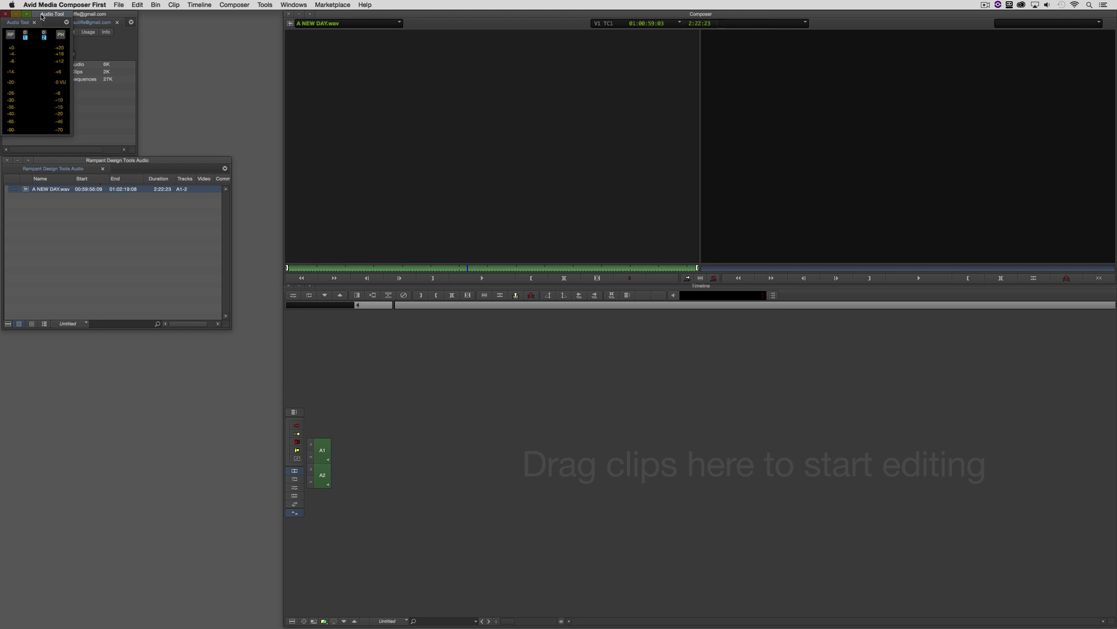
drag(44, 13, 190, 339)
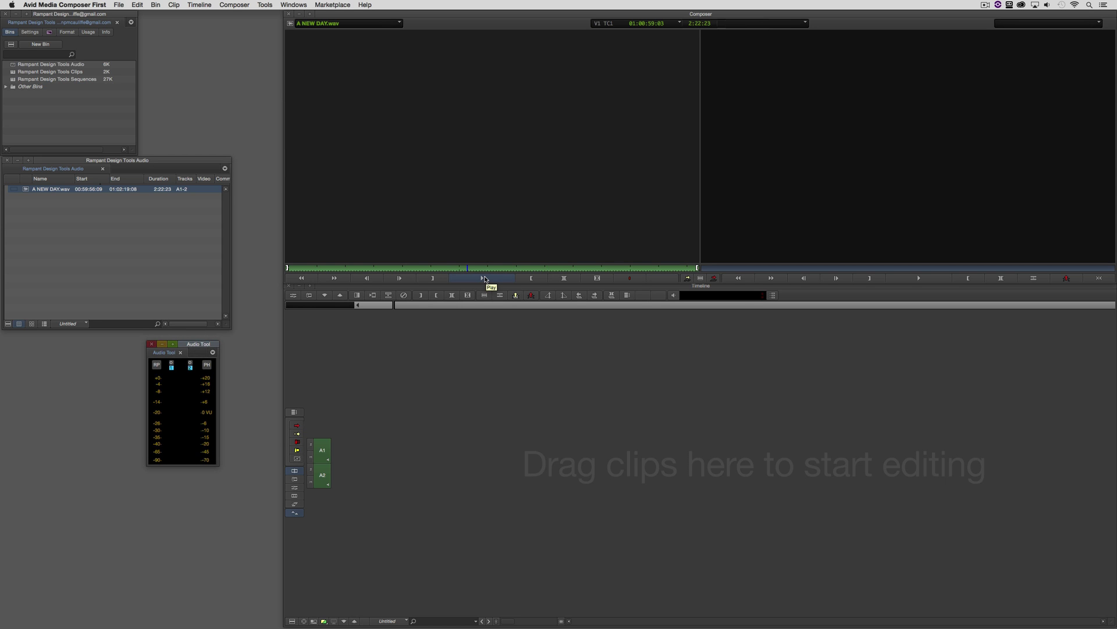
Play part of A NEW DAY.wav in the source monitor, then stop it.
click(485, 278)
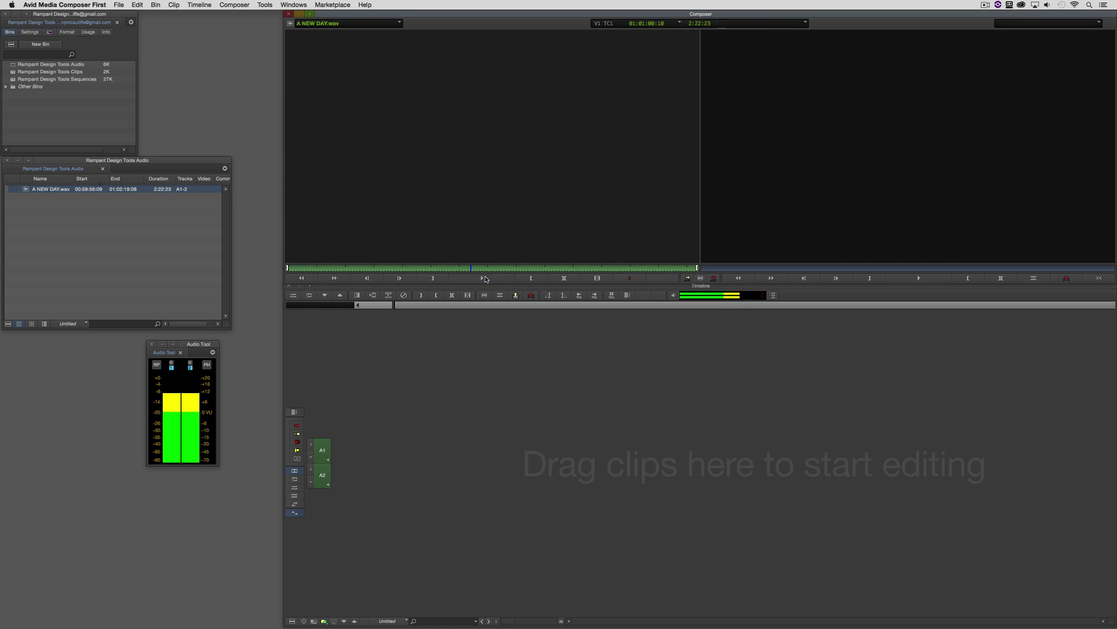
click(488, 278)
key(space)
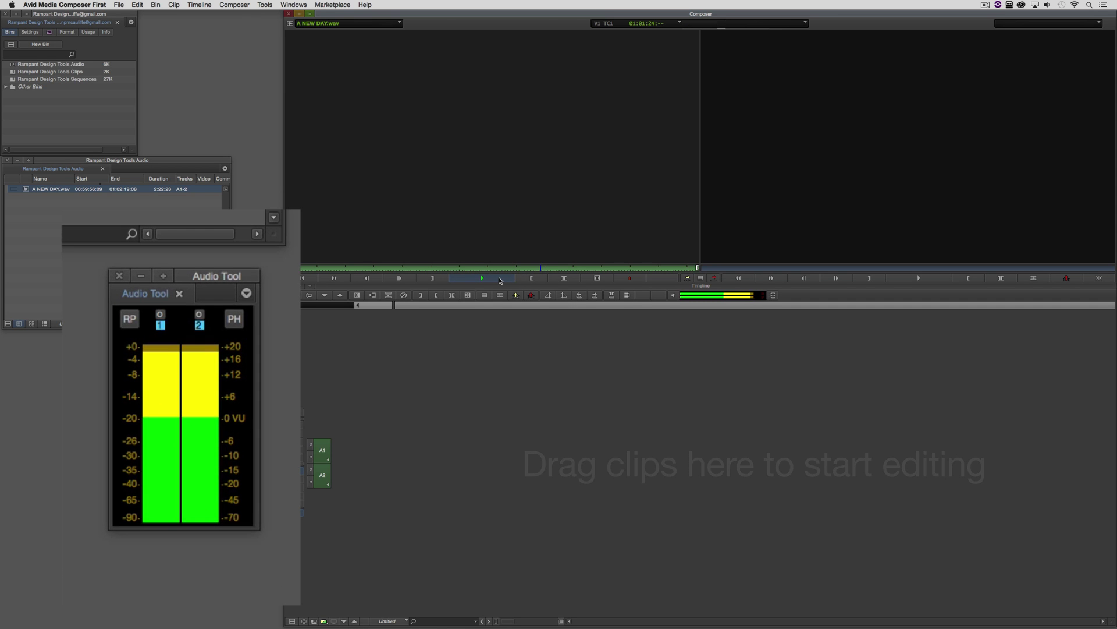
click(499, 281)
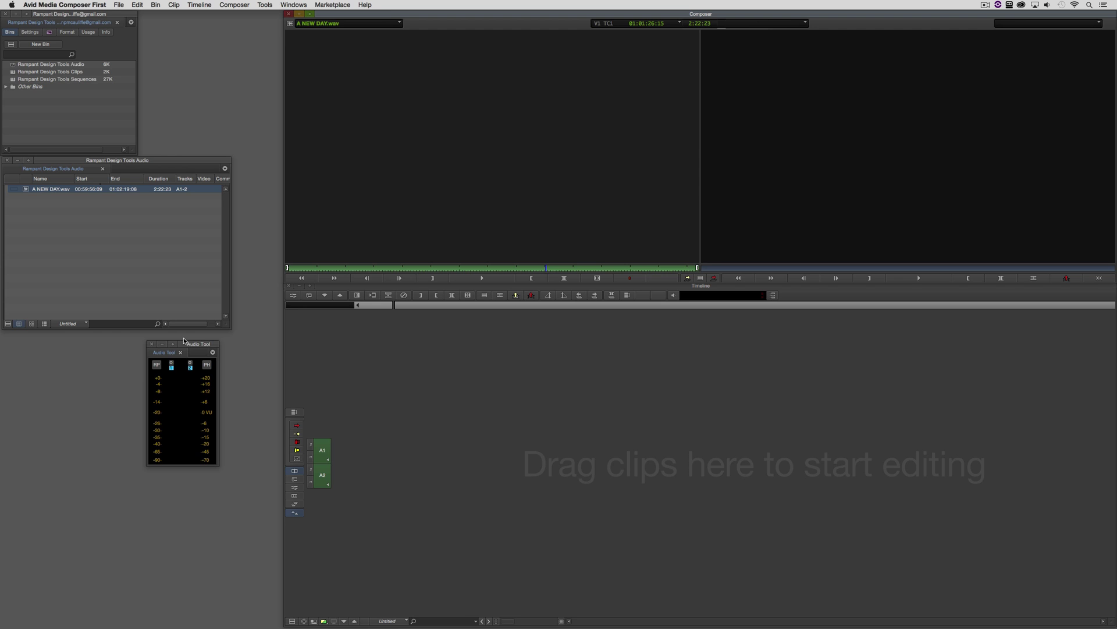
Place the Audio Mixer over the bin and pan A1 fully left and A2 fully right.
key(super+1)
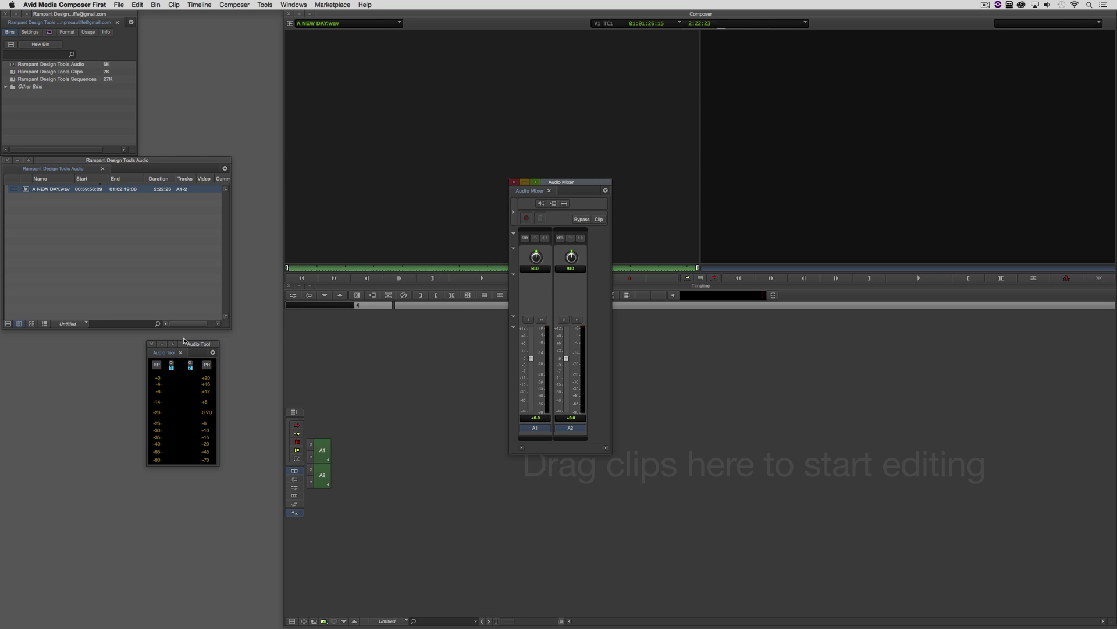
drag(561, 183, 198, 47)
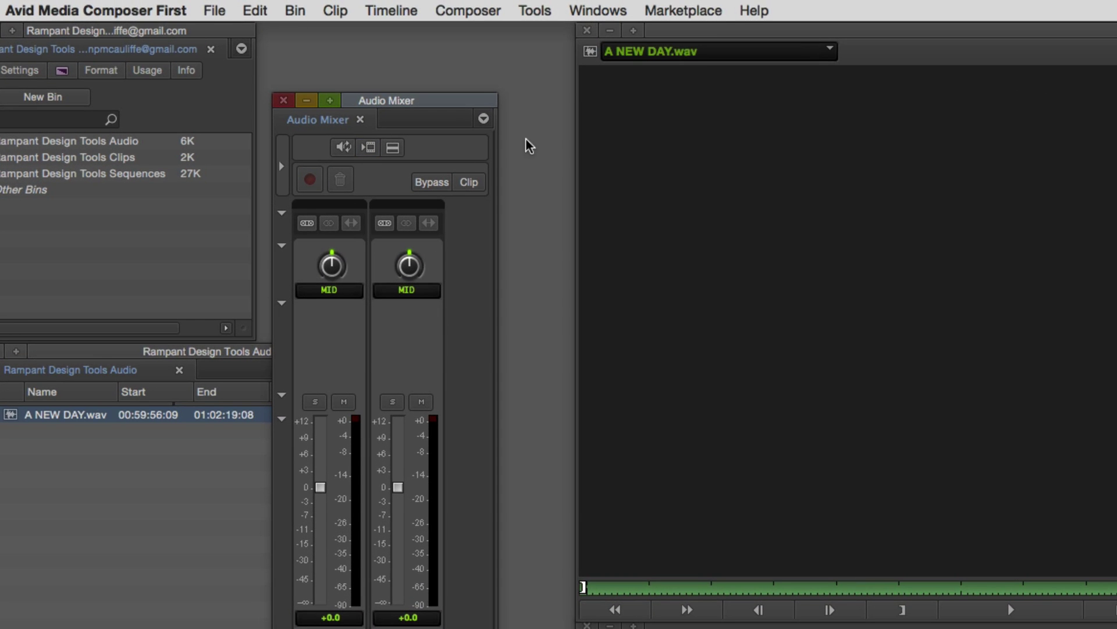
click(263, 5)
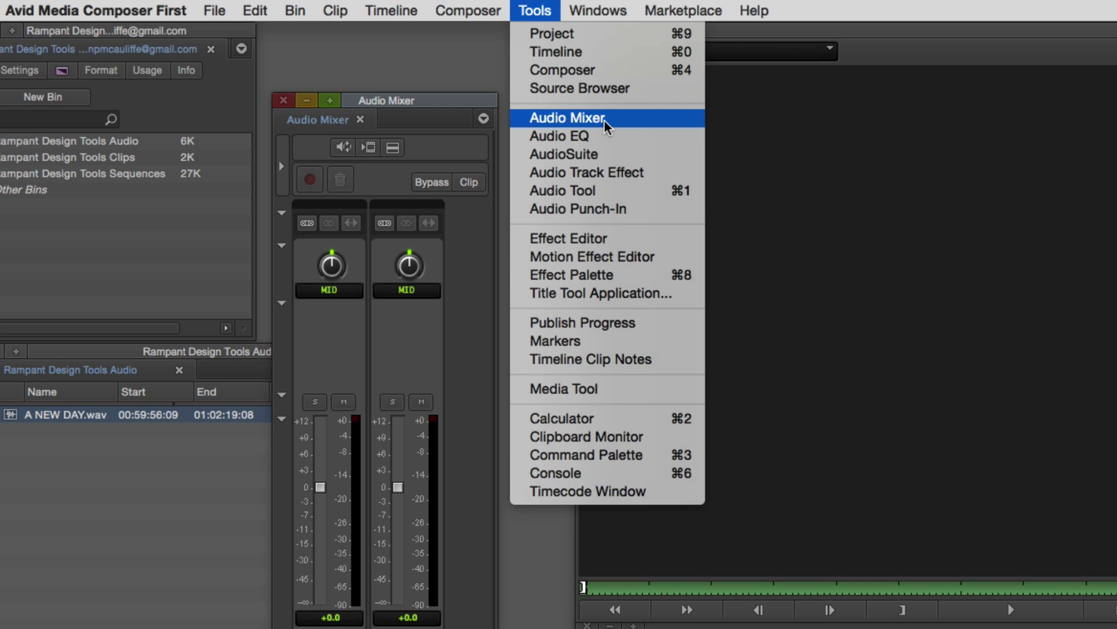
click(388, 366)
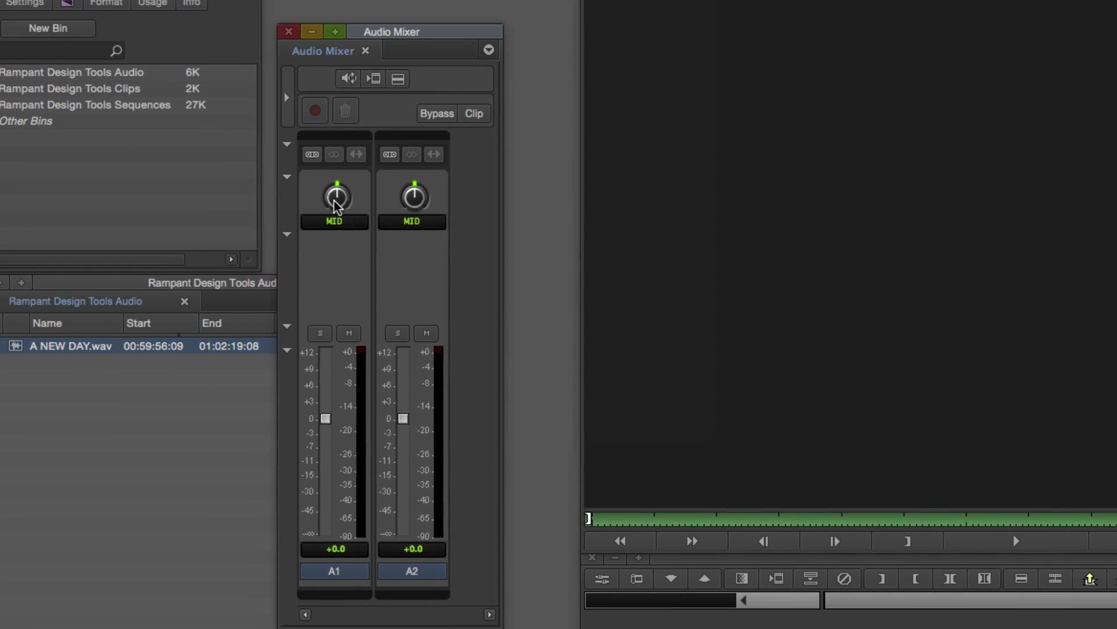
drag(335, 197, 269, 210)
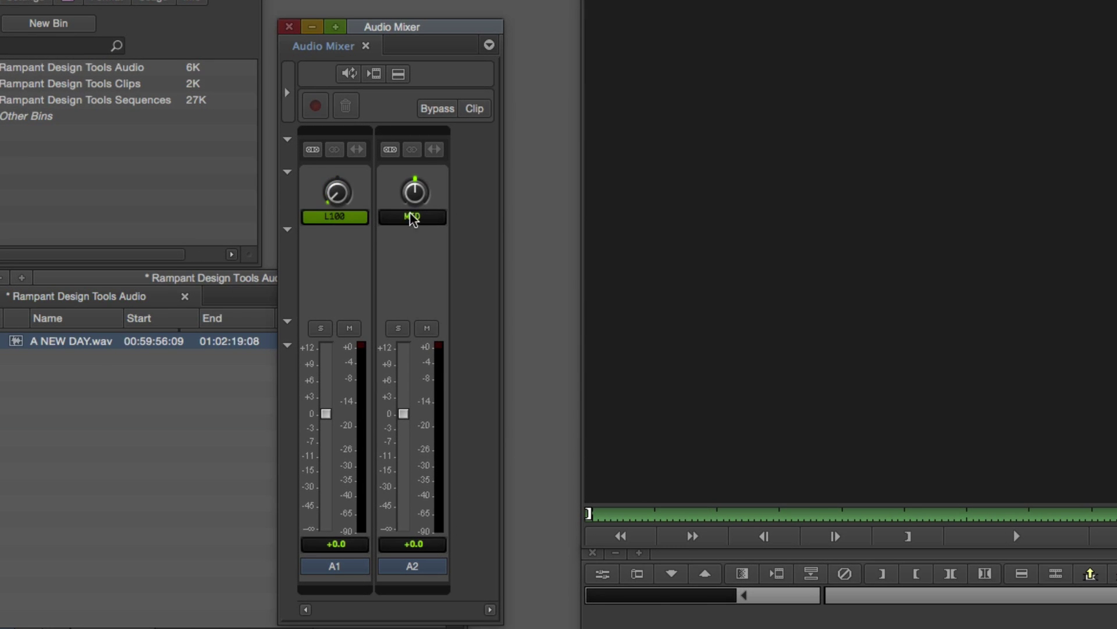
drag(414, 194, 481, 207)
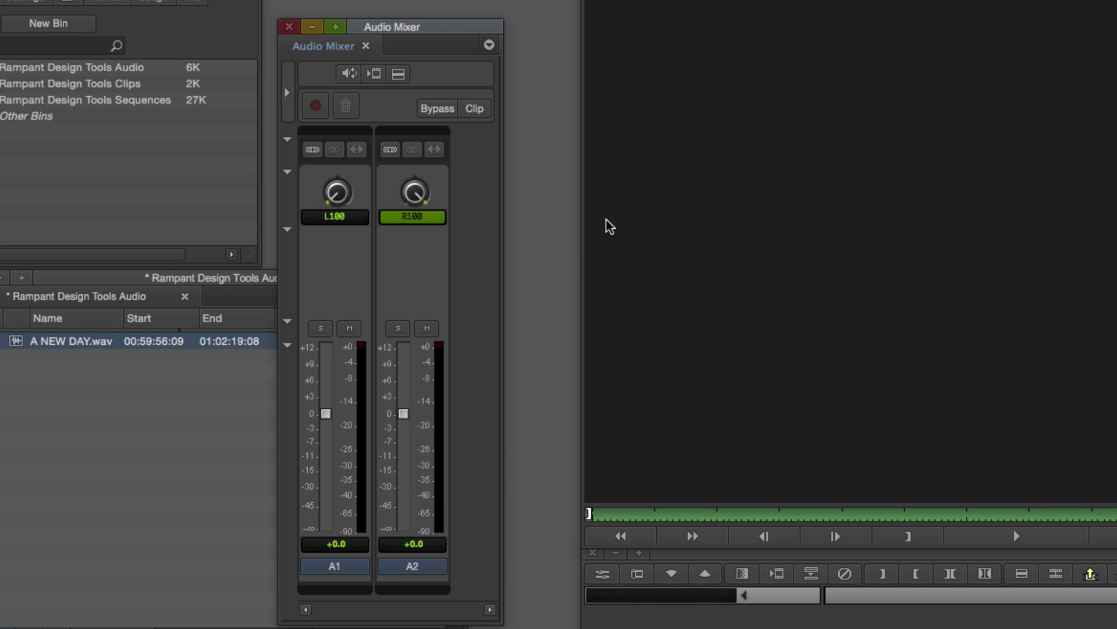
Group A1 and A2 and set their linked volume to -10 dB.
click(315, 150)
click(391, 151)
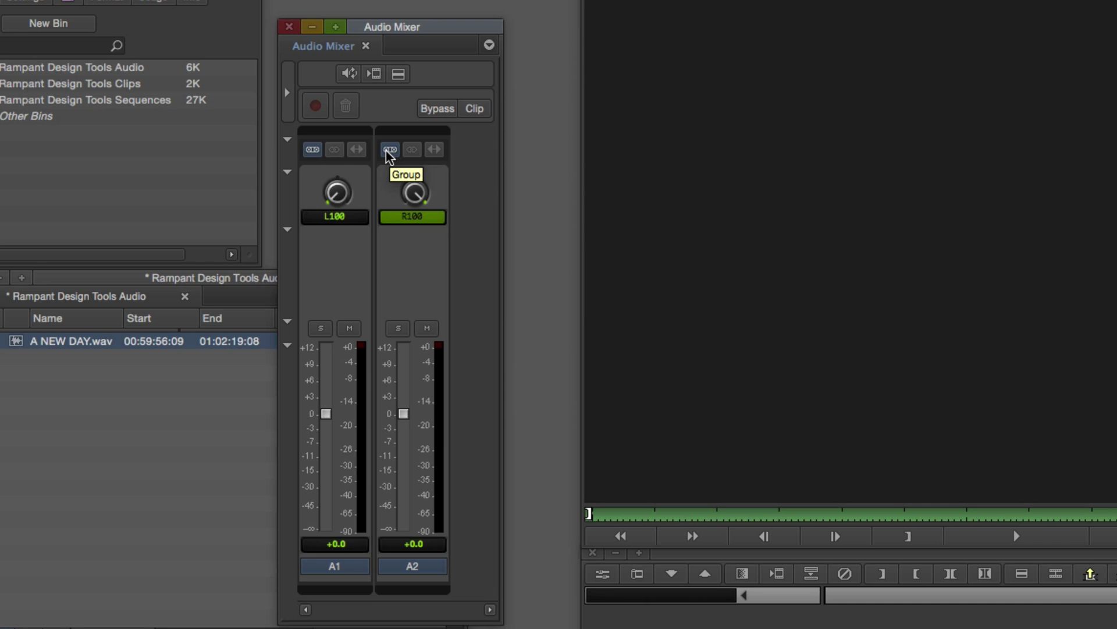
click(407, 544)
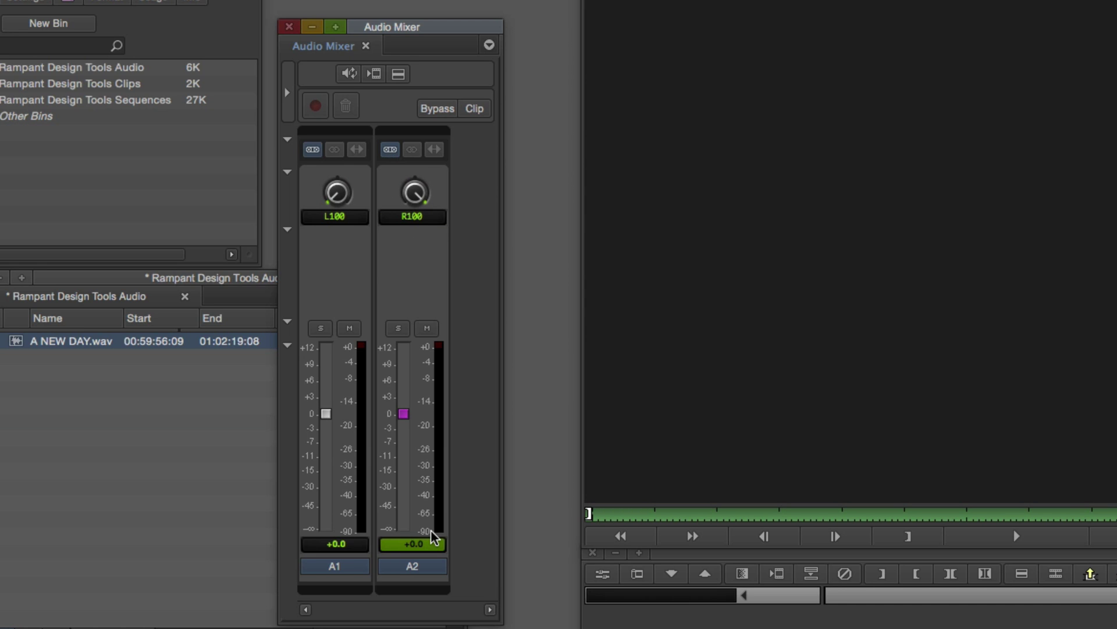
text(-10)
key(Return)
click(886, 299)
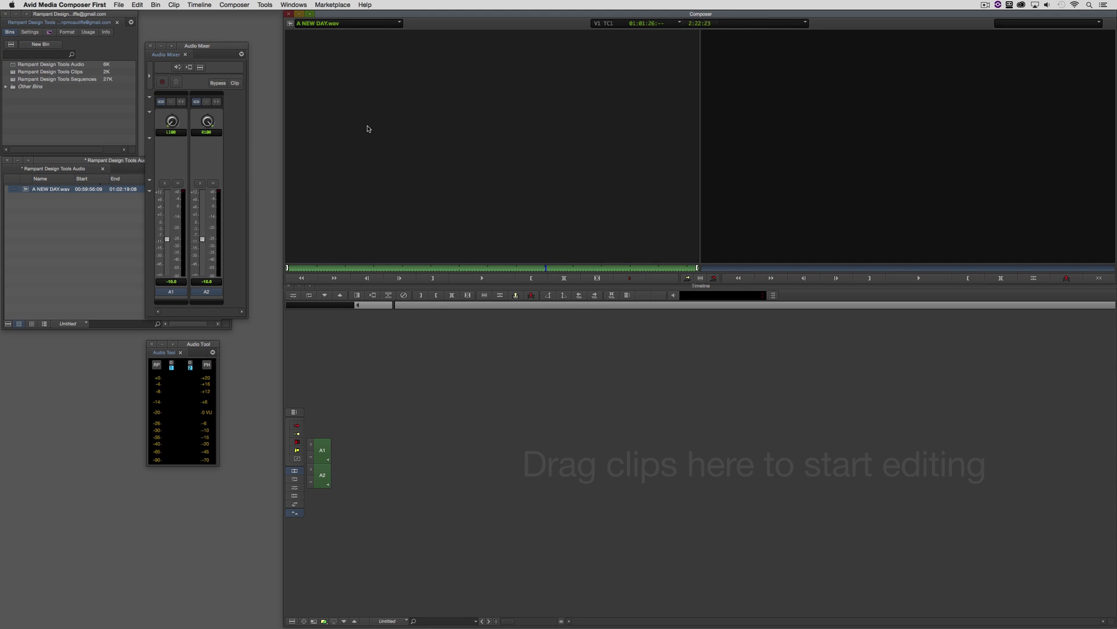
key(space)
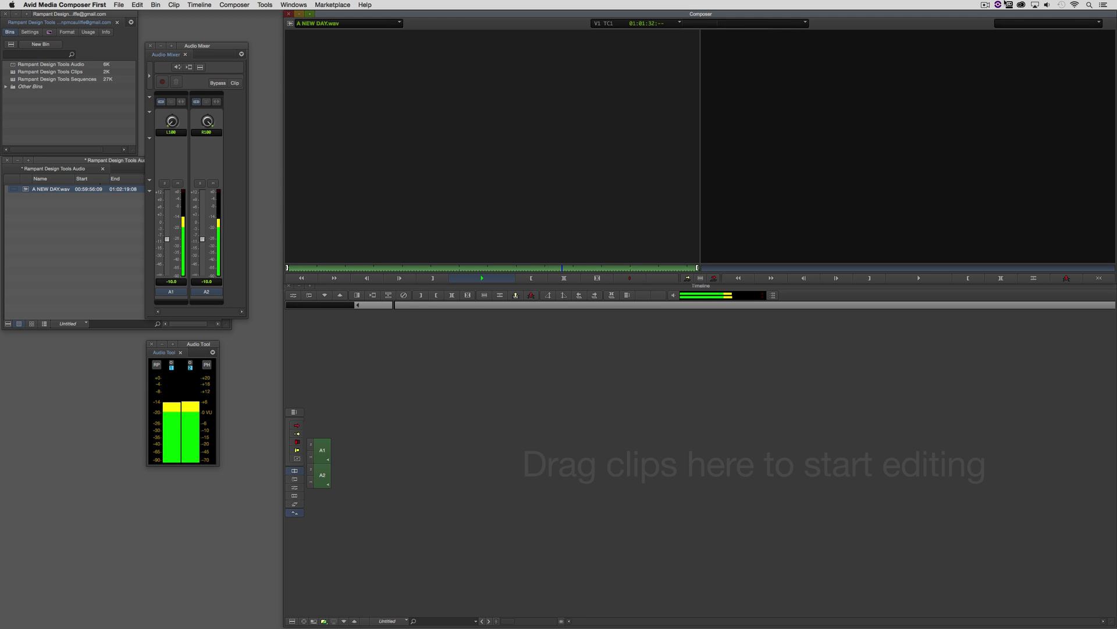
click(1048, 5)
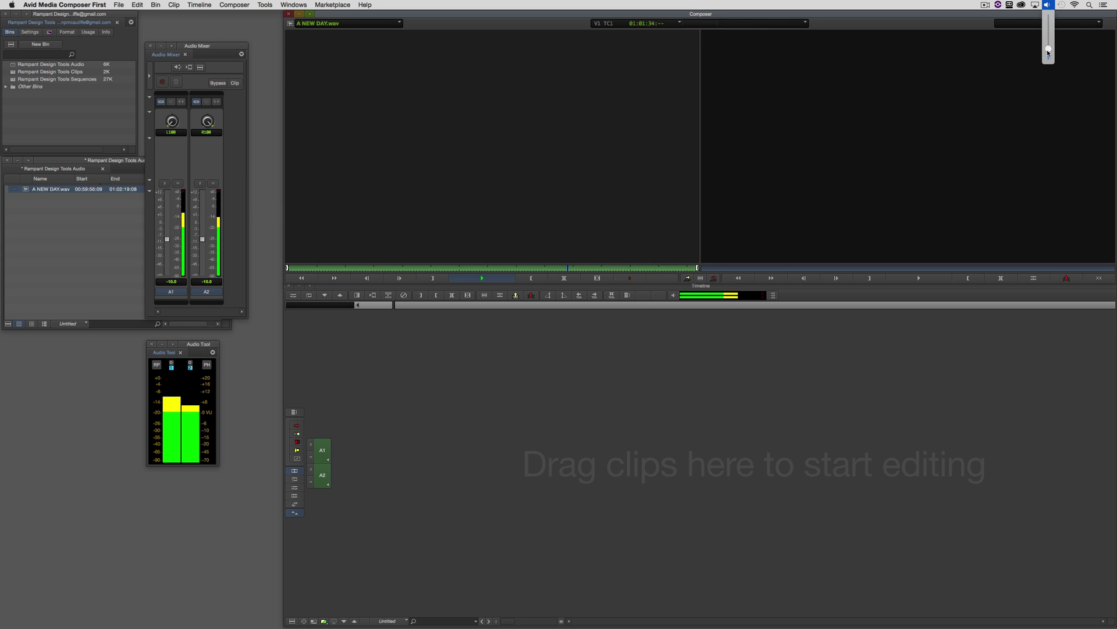
drag(1048, 47, 1049, 57)
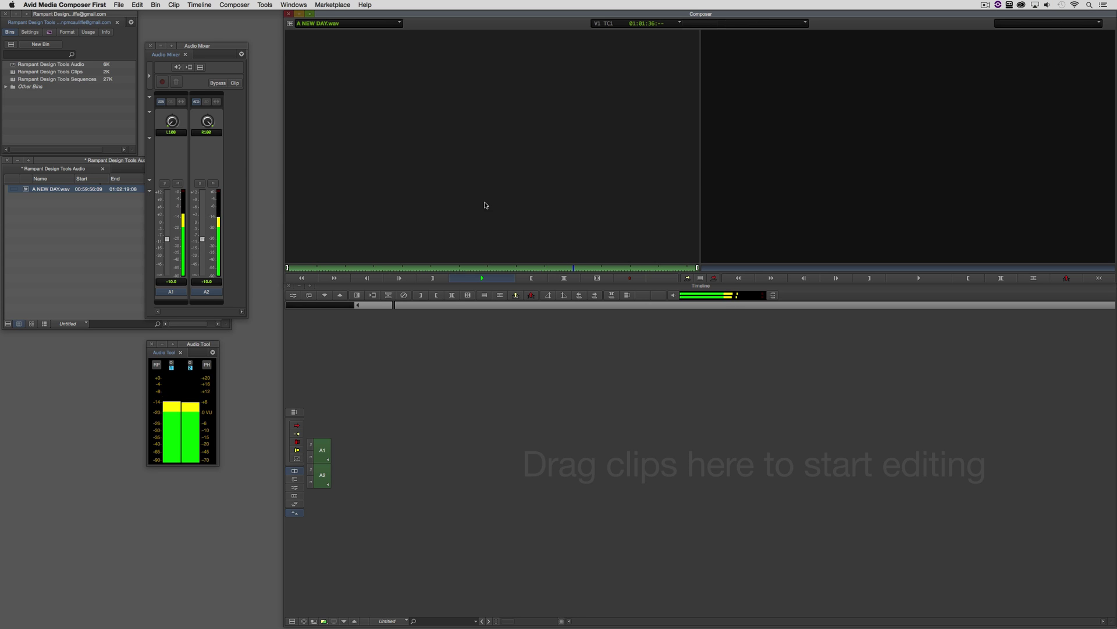
key(space)
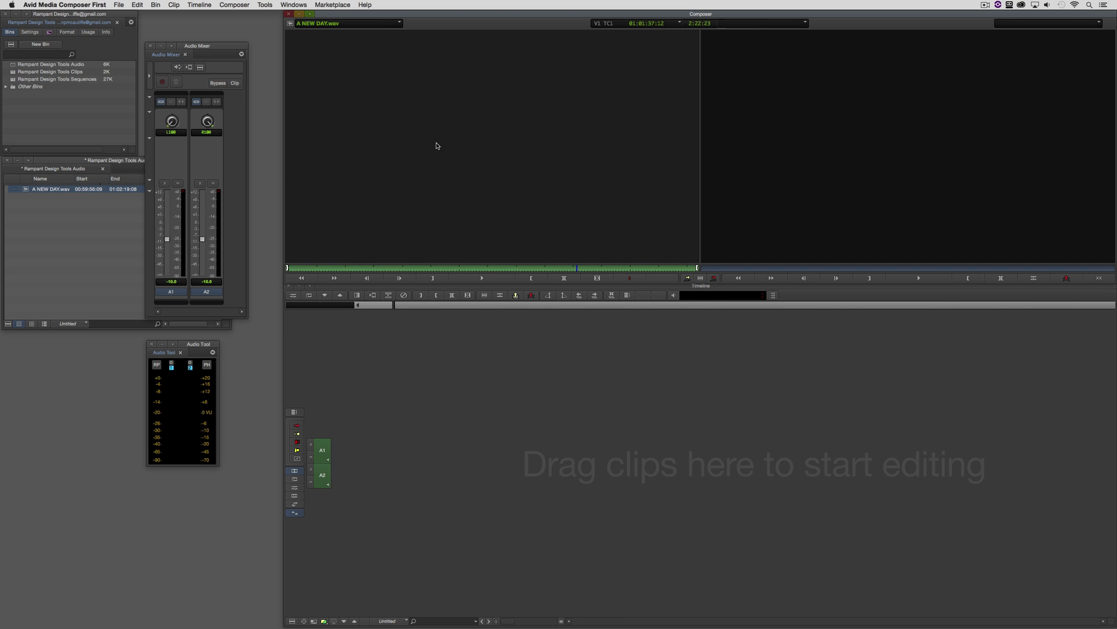
Edit A NEW DAY.wav into a new sequence, hide the A1 and A2 waveforms, and return to the start.
key(v)
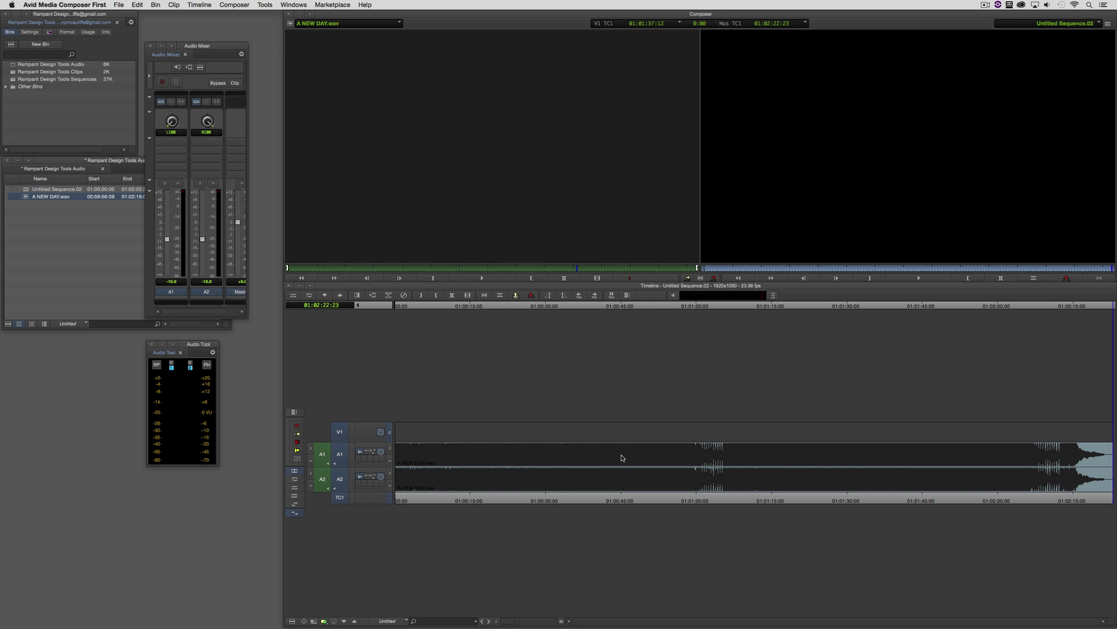
click(621, 456)
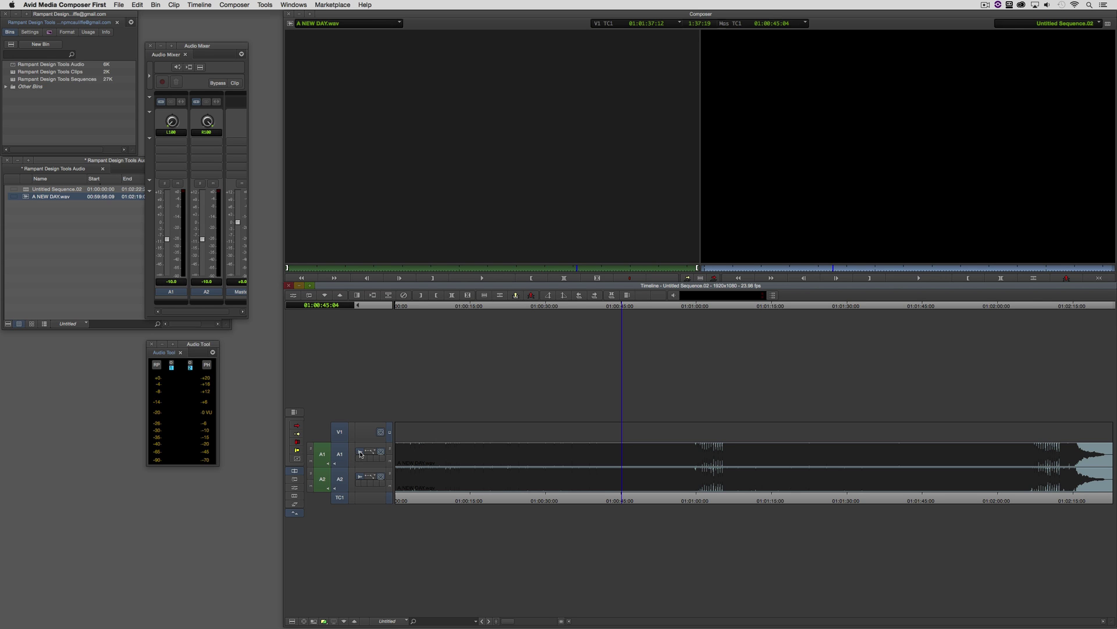
click(360, 453)
click(361, 478)
click(500, 463)
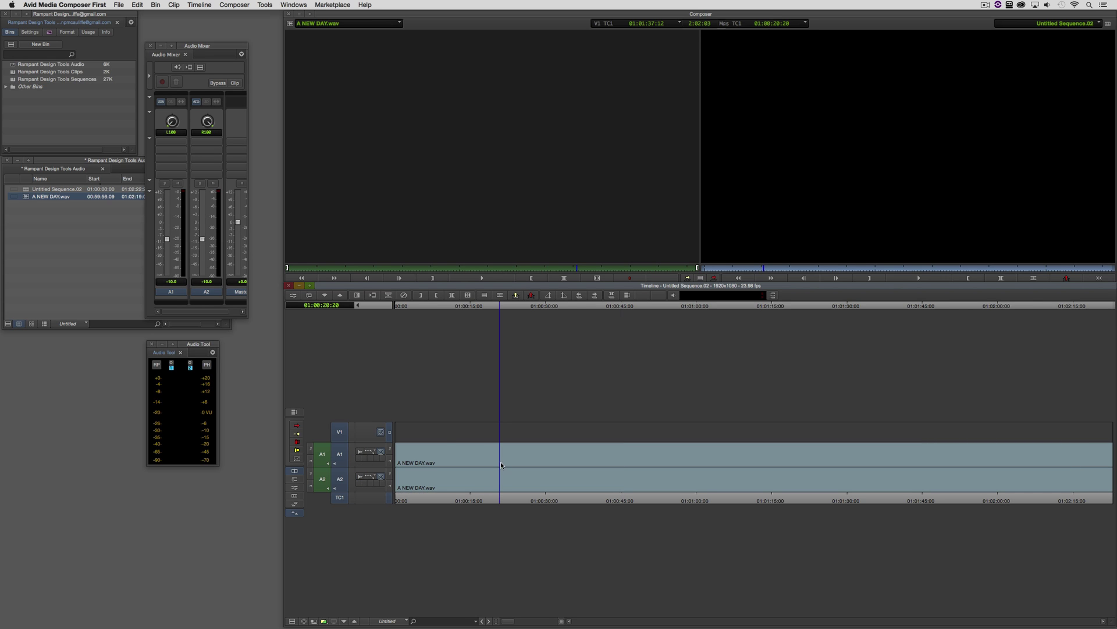
drag(502, 465, 358, 465)
Mark an Out point in the source clip and jump near the end of the music.
key(o)
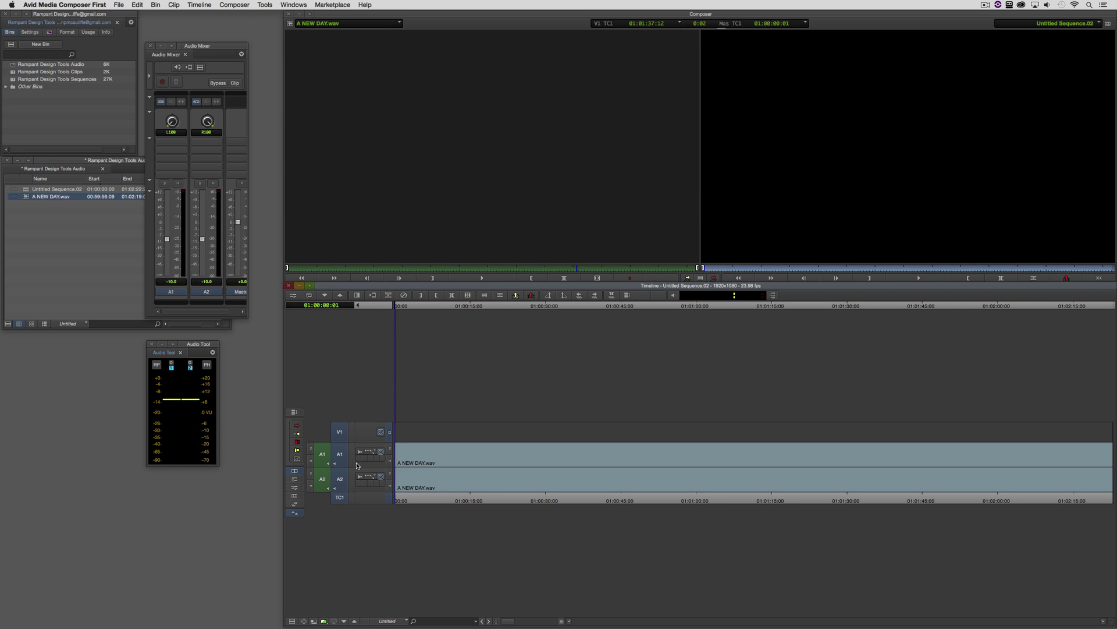
key(Right)
click(1076, 472)
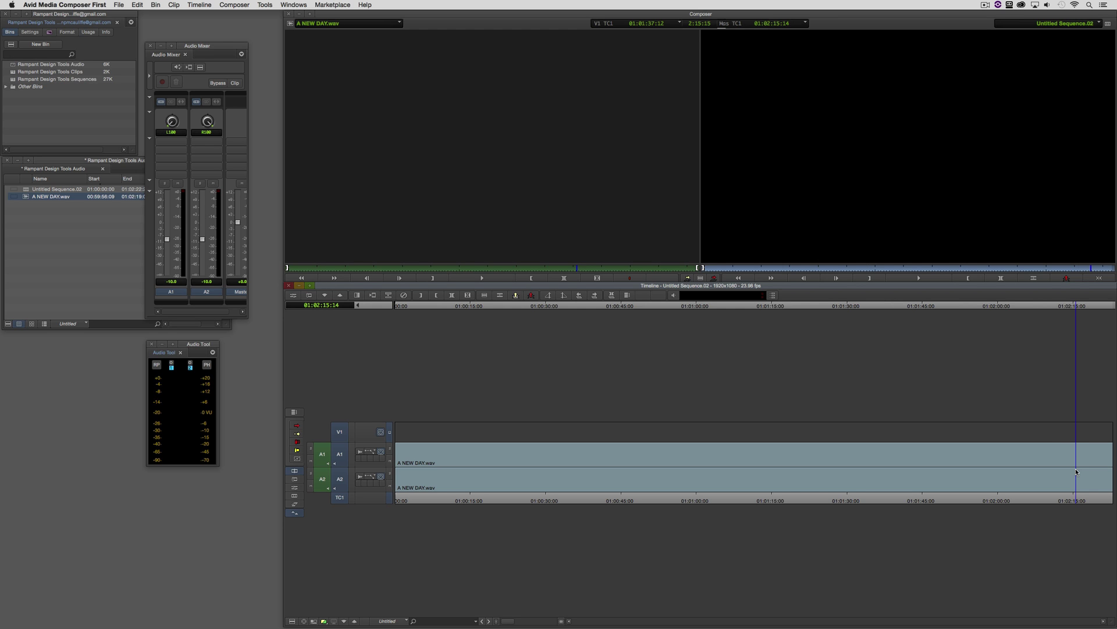
Play the music's ending and stop on the beat at 01:02:15:19.
click(1045, 481)
key(space)
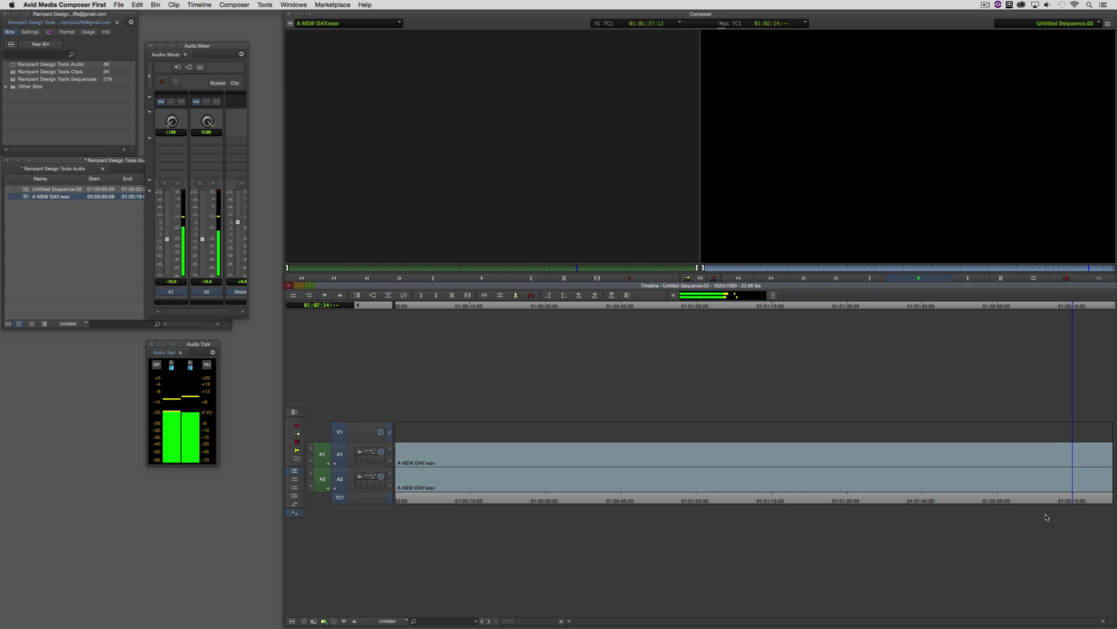
key(space)
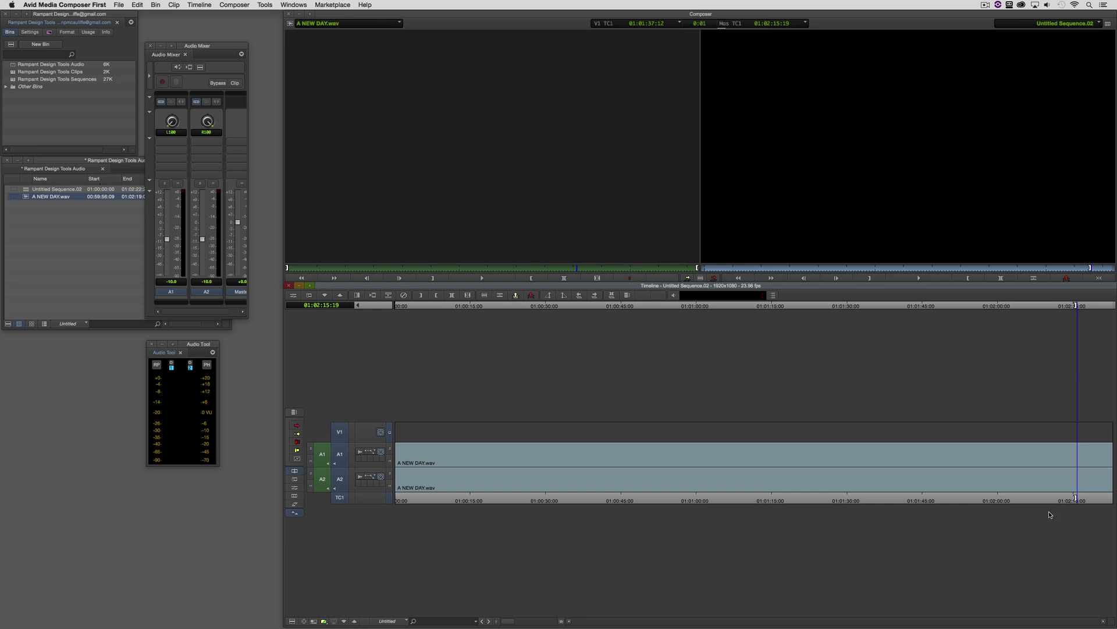
click(918, 276)
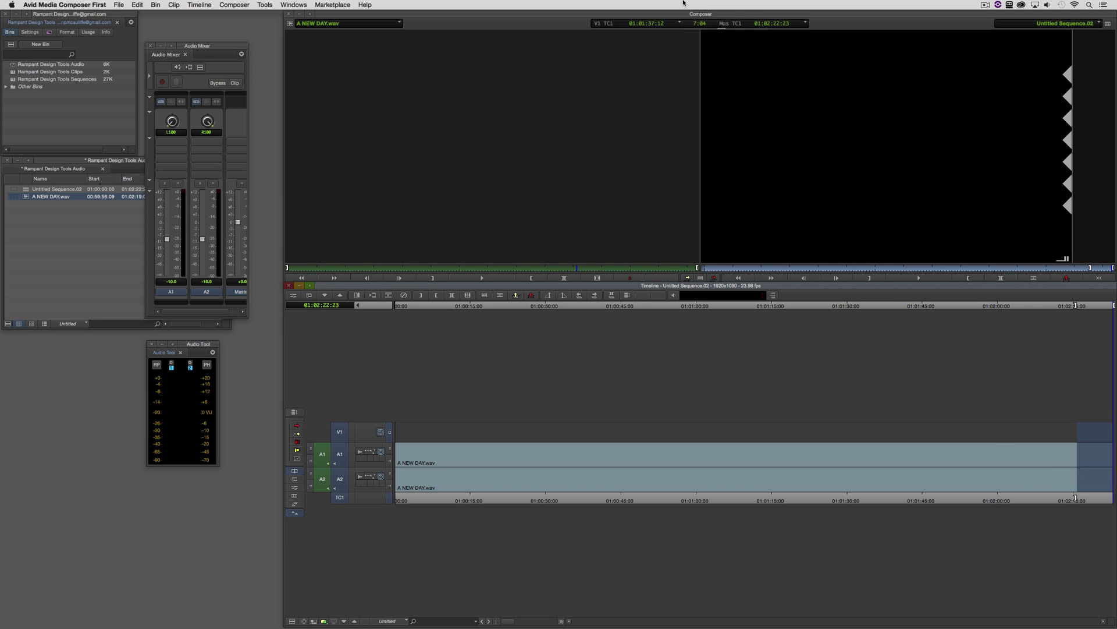
Extract the tail after 01:02:15:19 and step back to 01:02:15:00 to check the cut.
click(777, 135)
key(x)
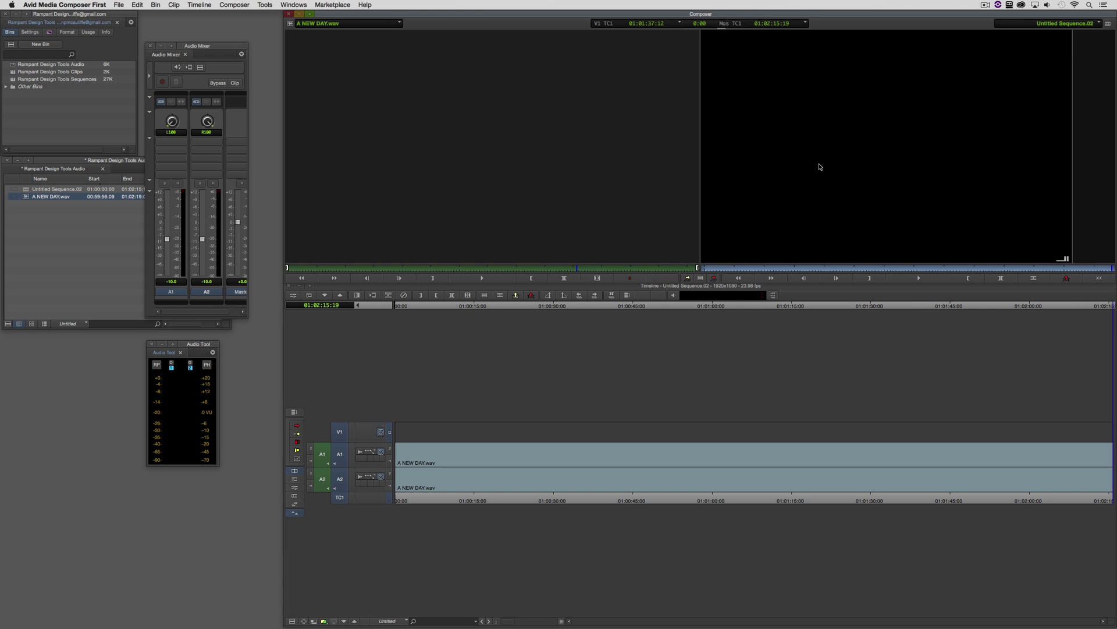
key(j)
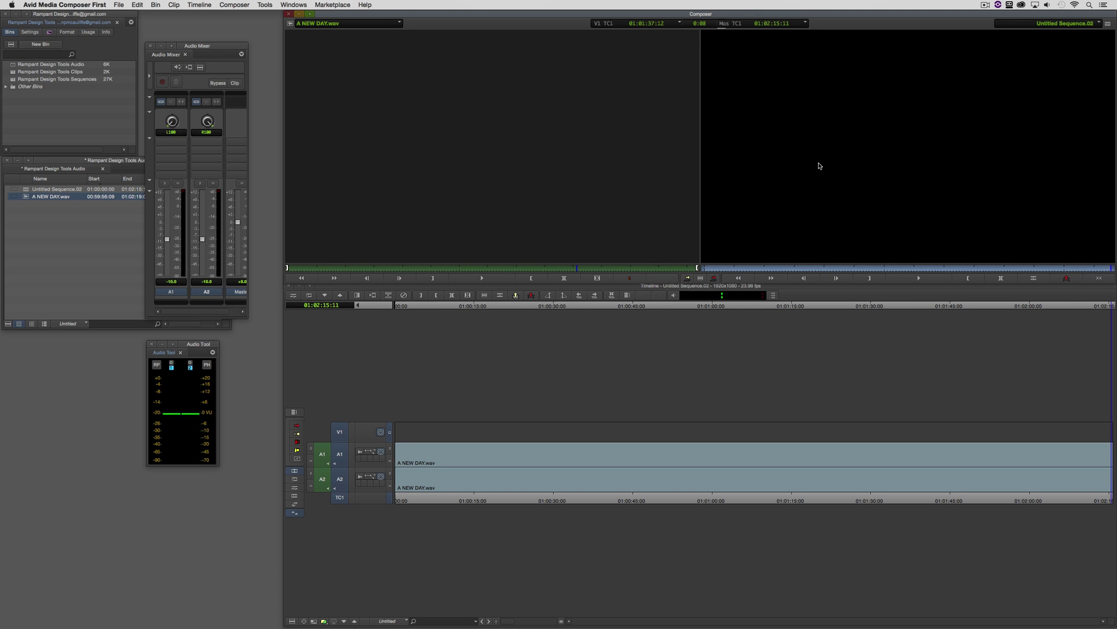
key(k)
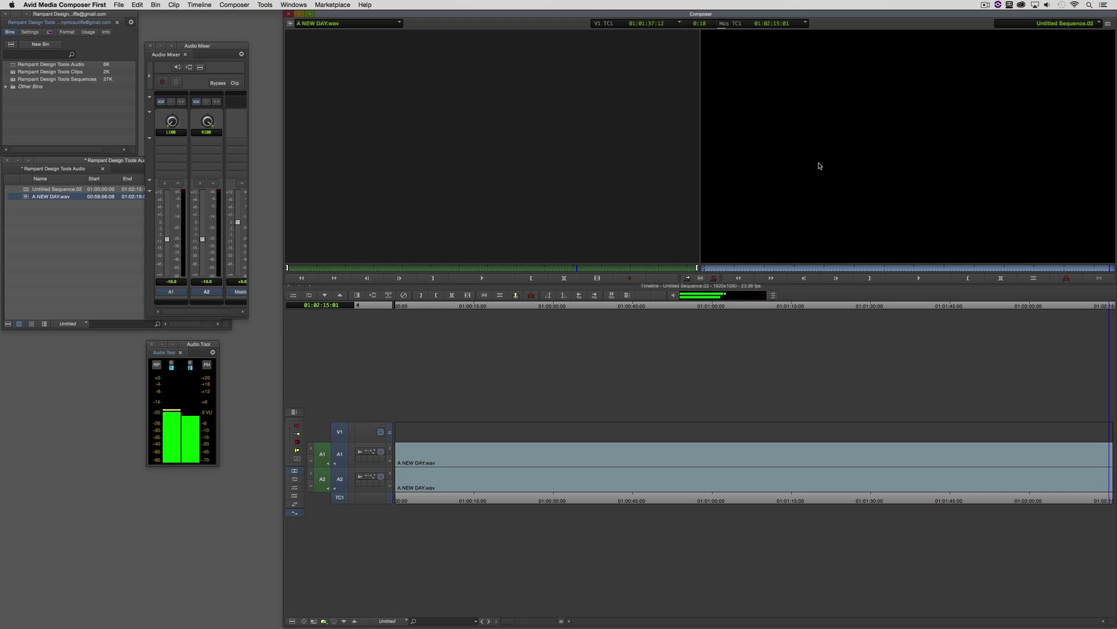
key(Left)
key(Left)
key(Left)
click(993, 439)
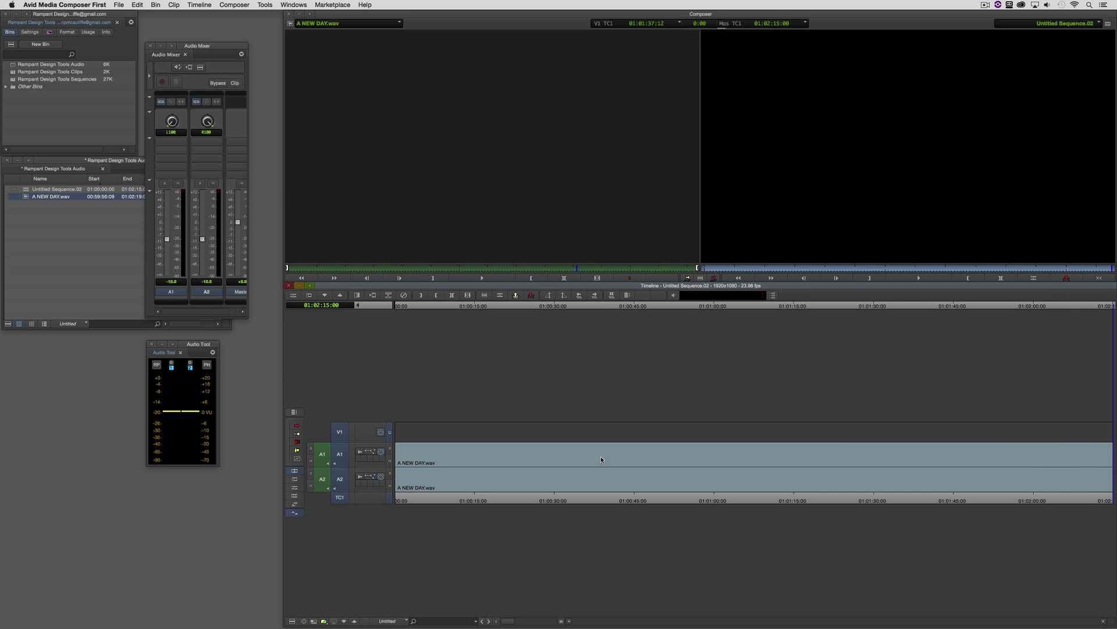
Mark a beat near 01:00:24:17, nudge frame by frame onto it, and start a +1:00:00 timecode entry.
click(529, 455)
key(space)
click(511, 457)
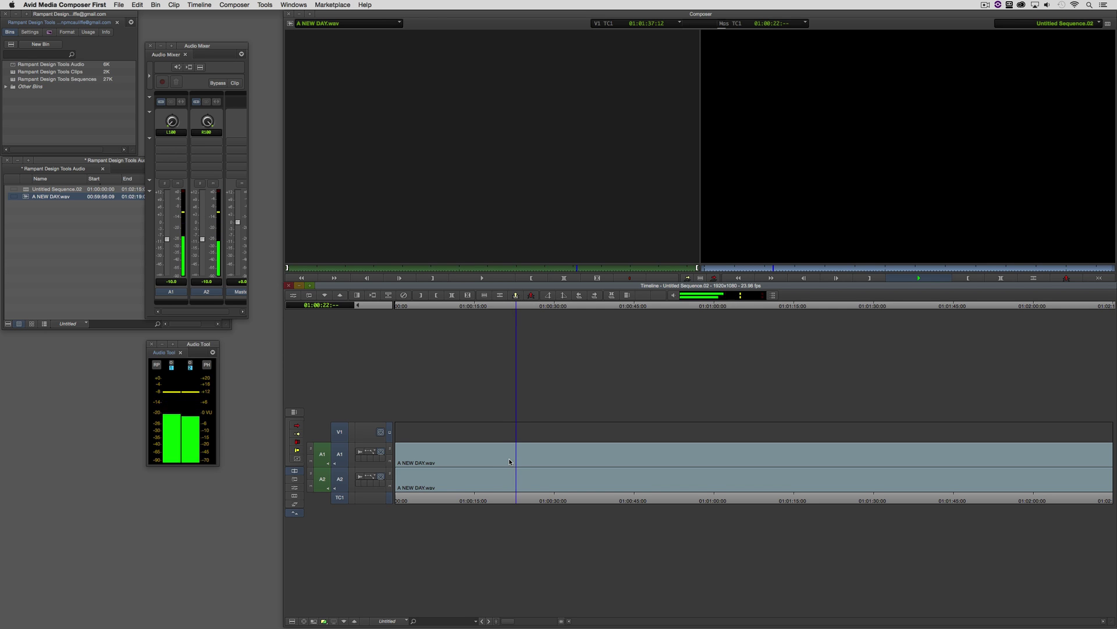
key(o)
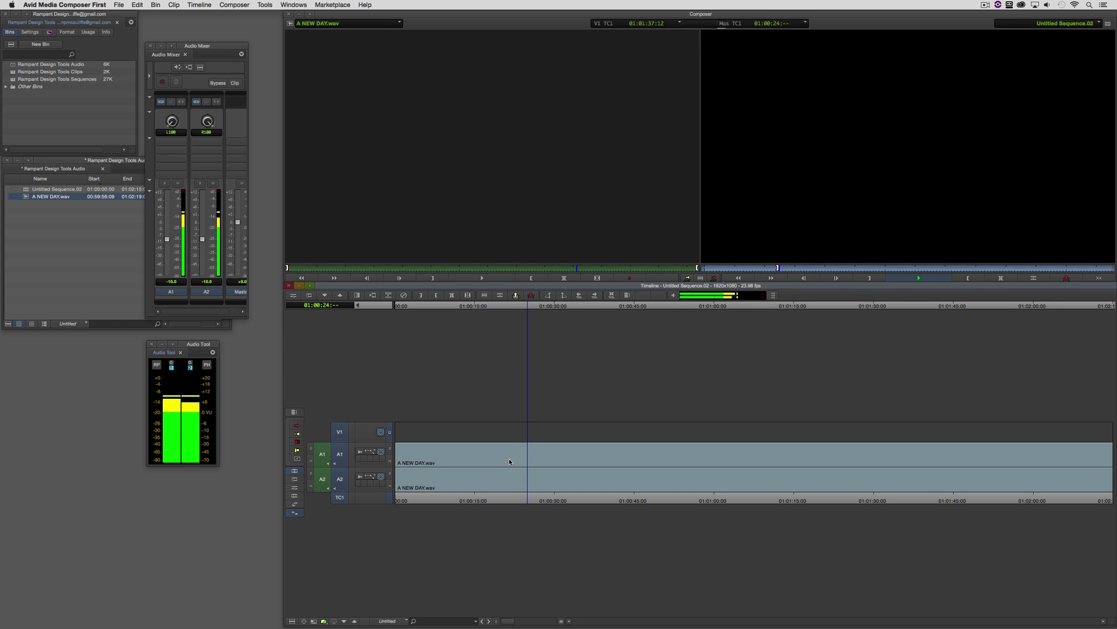
key(space)
key(j)
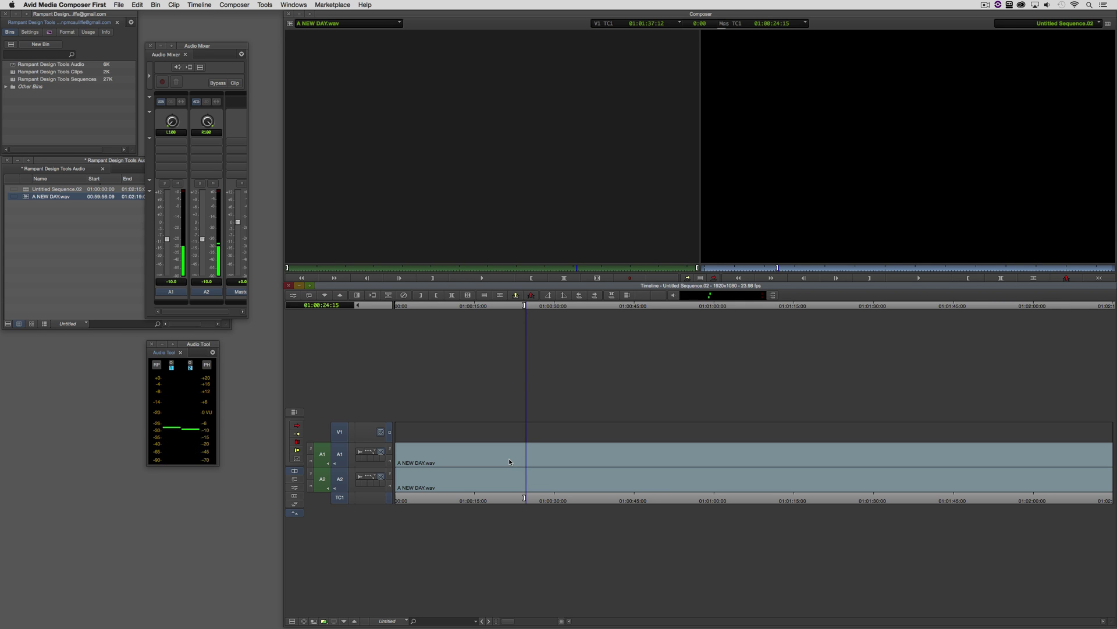
key(Right)
key(Right)
text(0000)
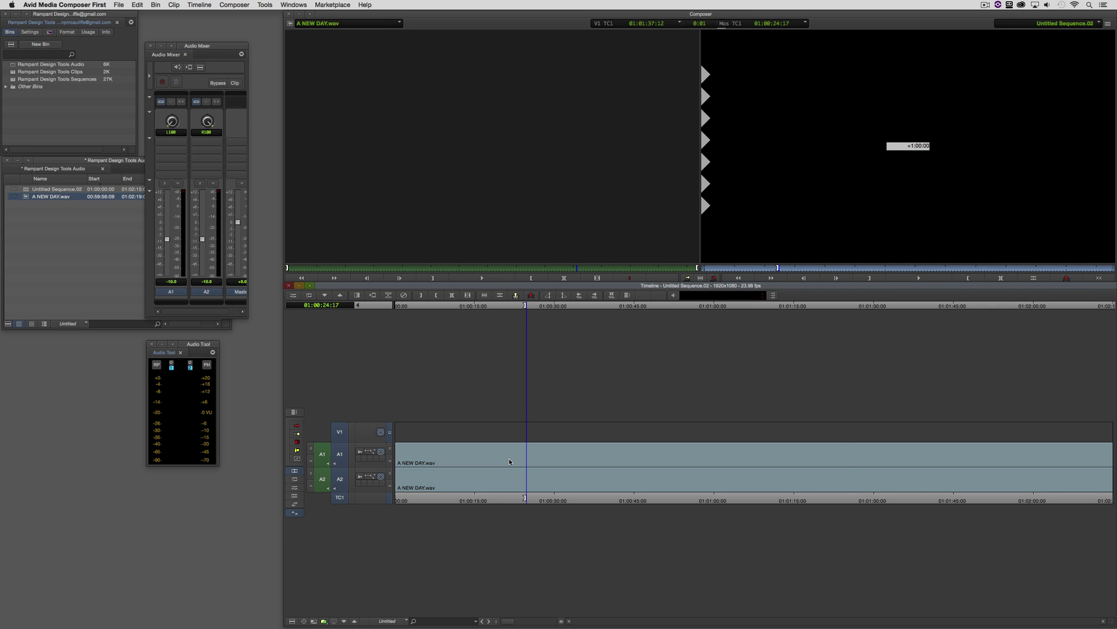
Jump one minute ahead, mark an Out point there, and play around it to check the beat.
key(Return)
key(space)
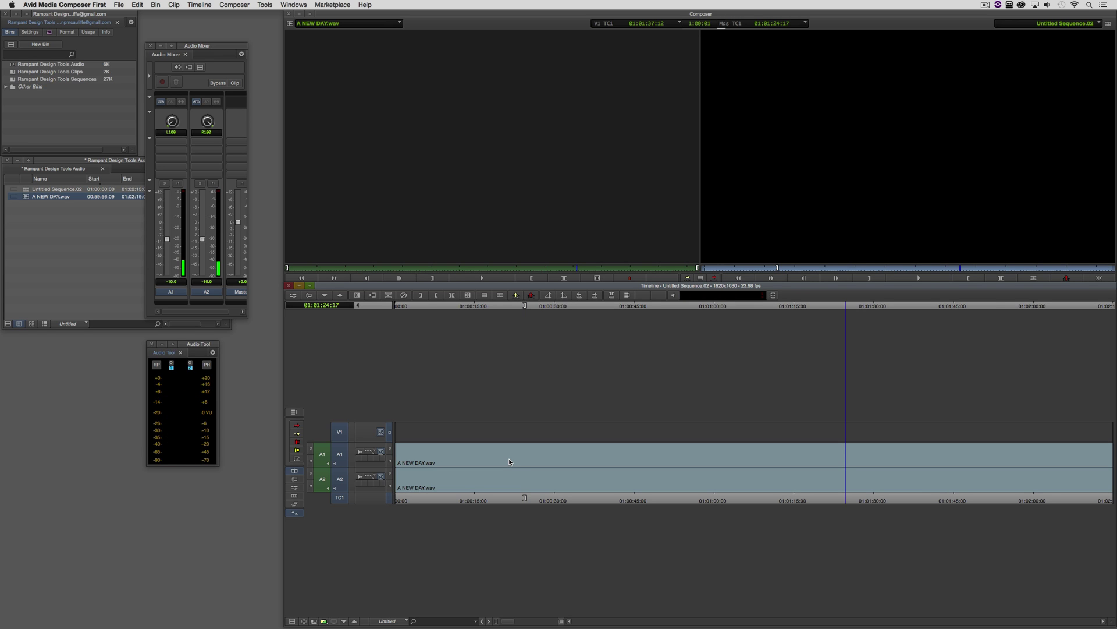
key(o)
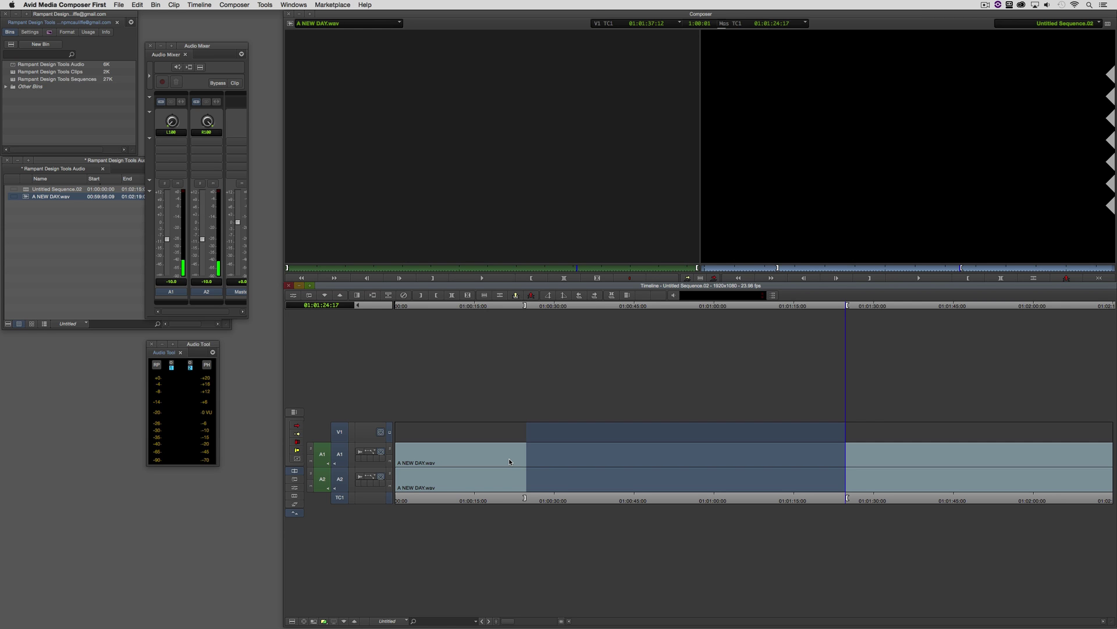
key(j)
key(j)
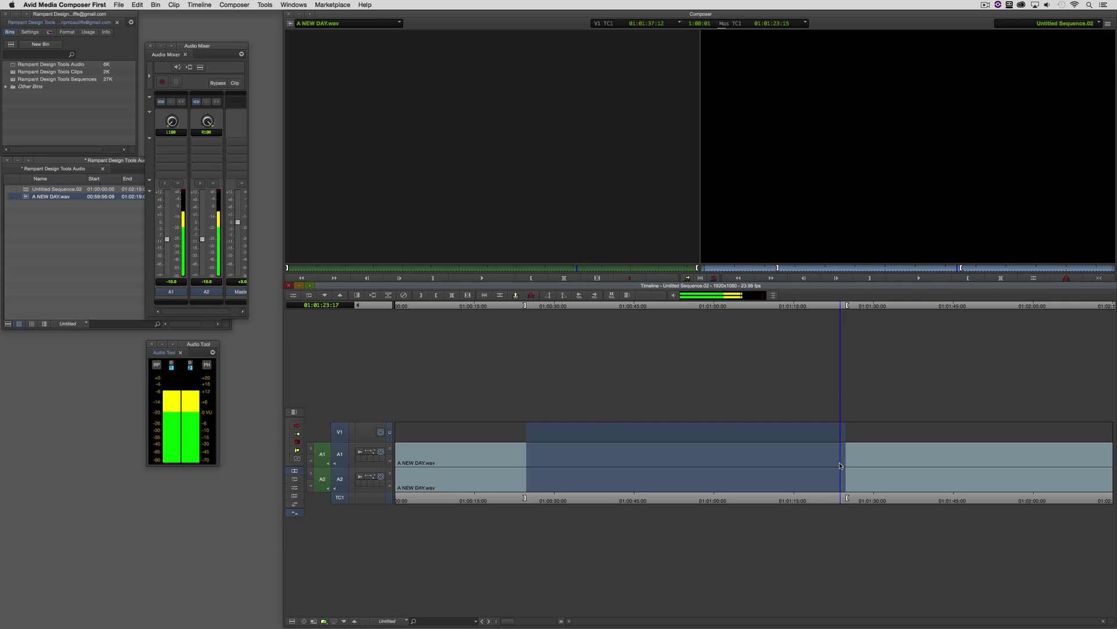
key(k)
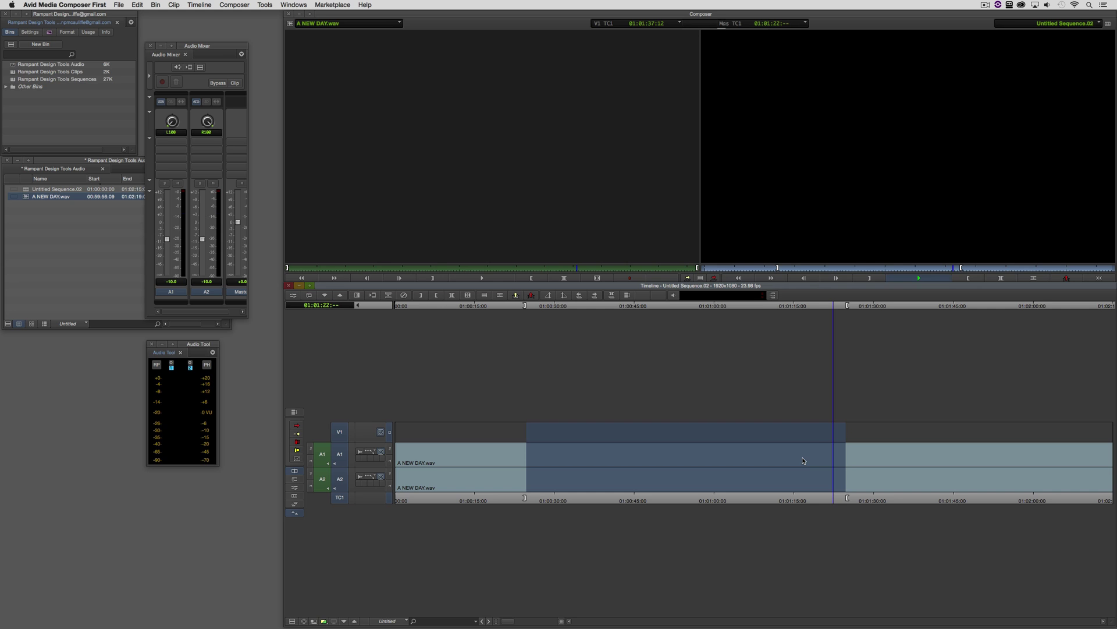
key(l)
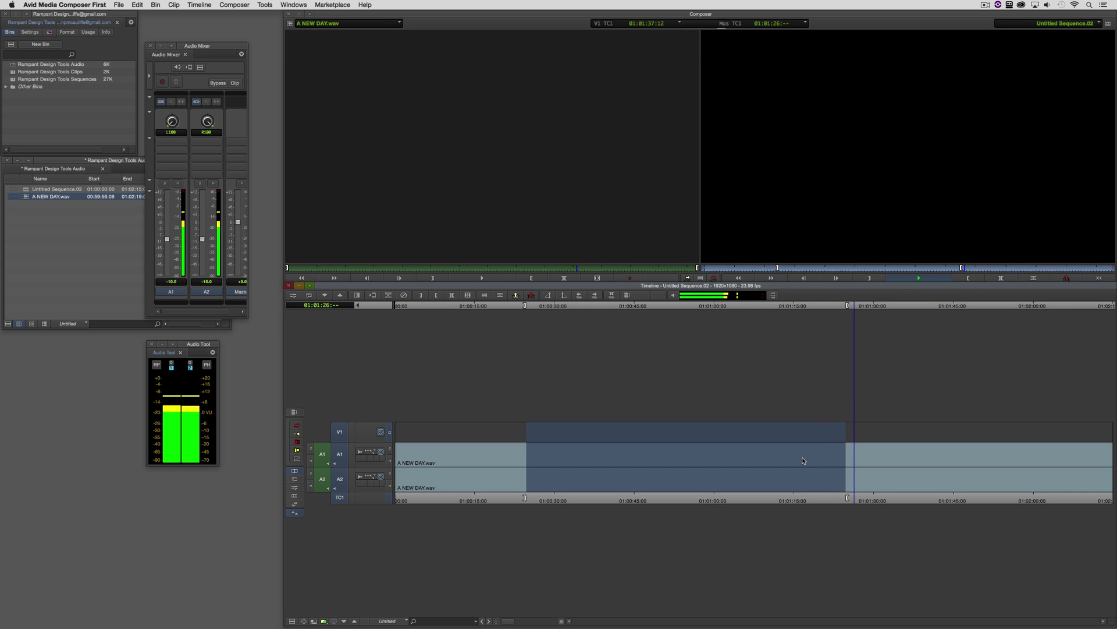
key(k)
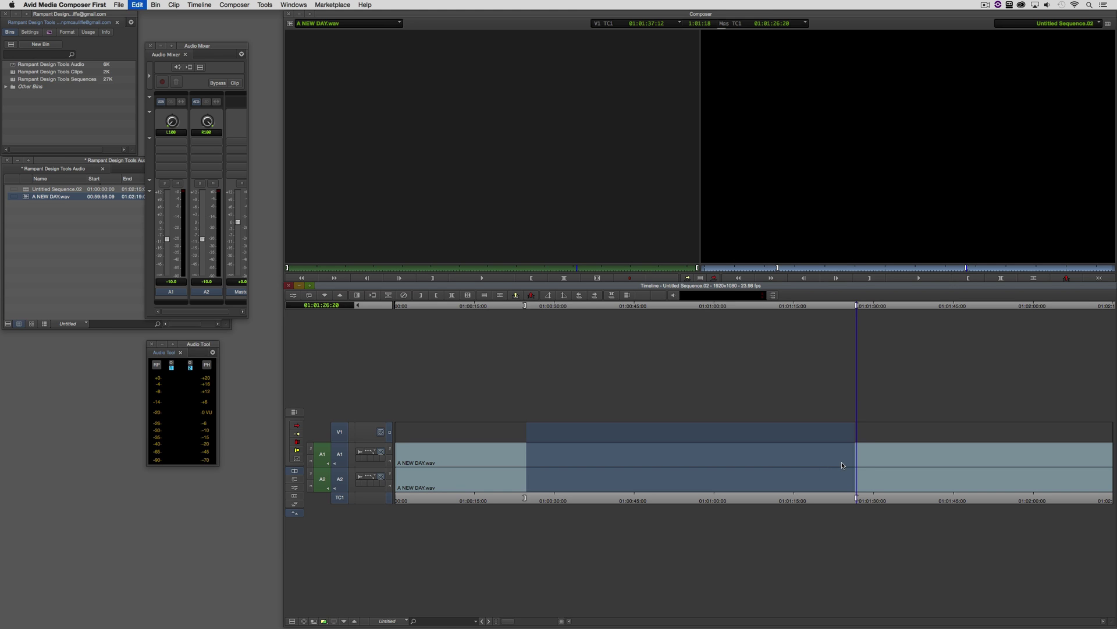
click(842, 462)
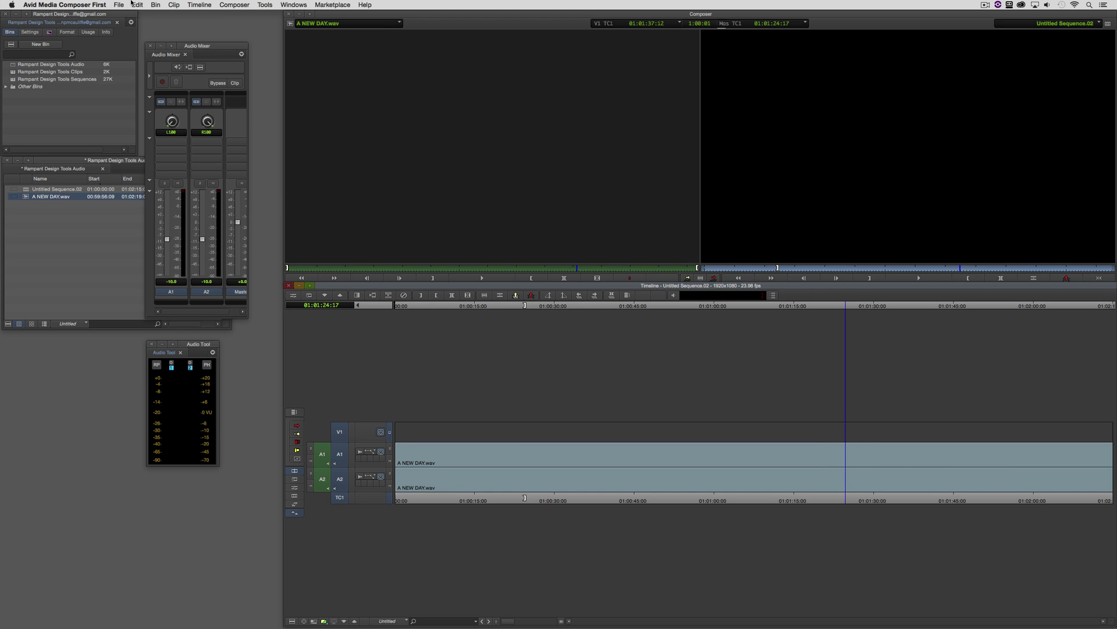
Restore the one-minute In/Out region ending on the beat and extract it with X.
click(138, 4)
click(149, 21)
click(833, 478)
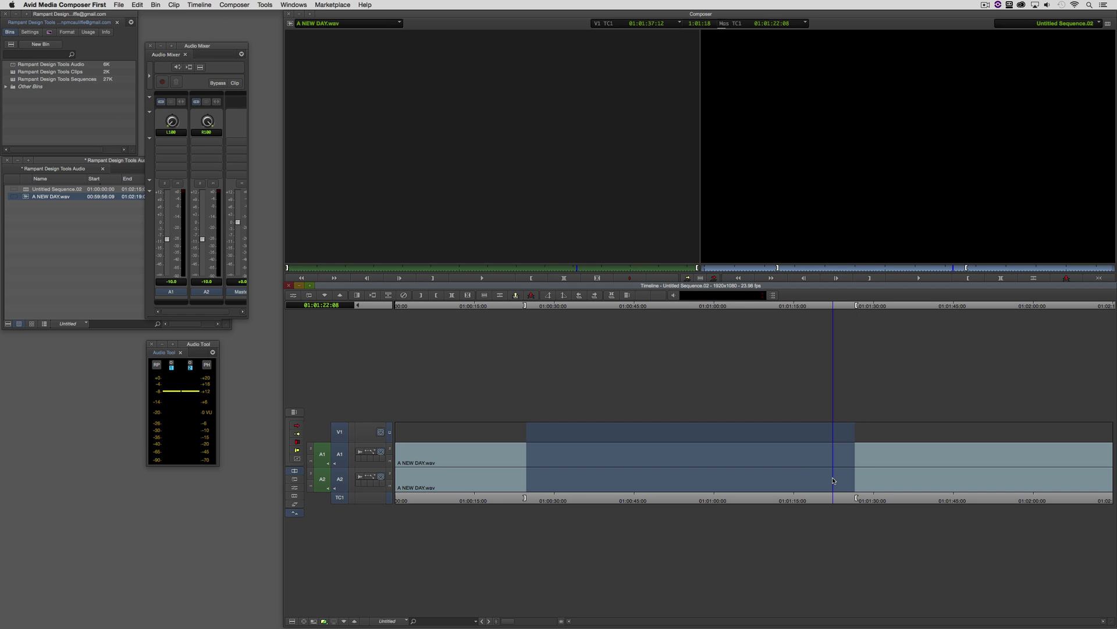
key(space)
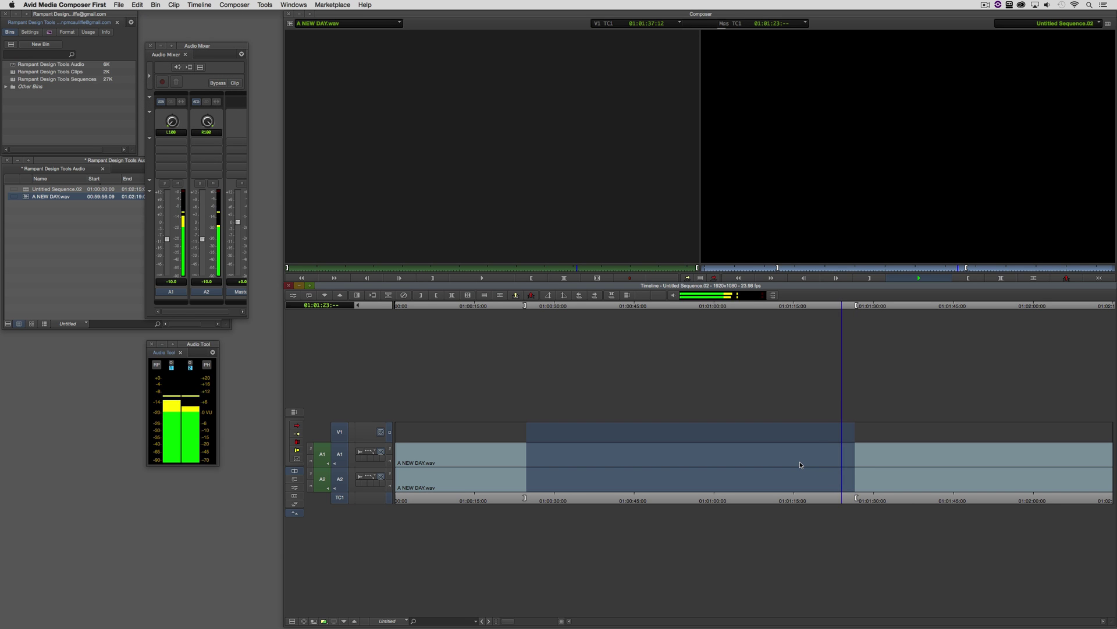
key(space)
key(g)
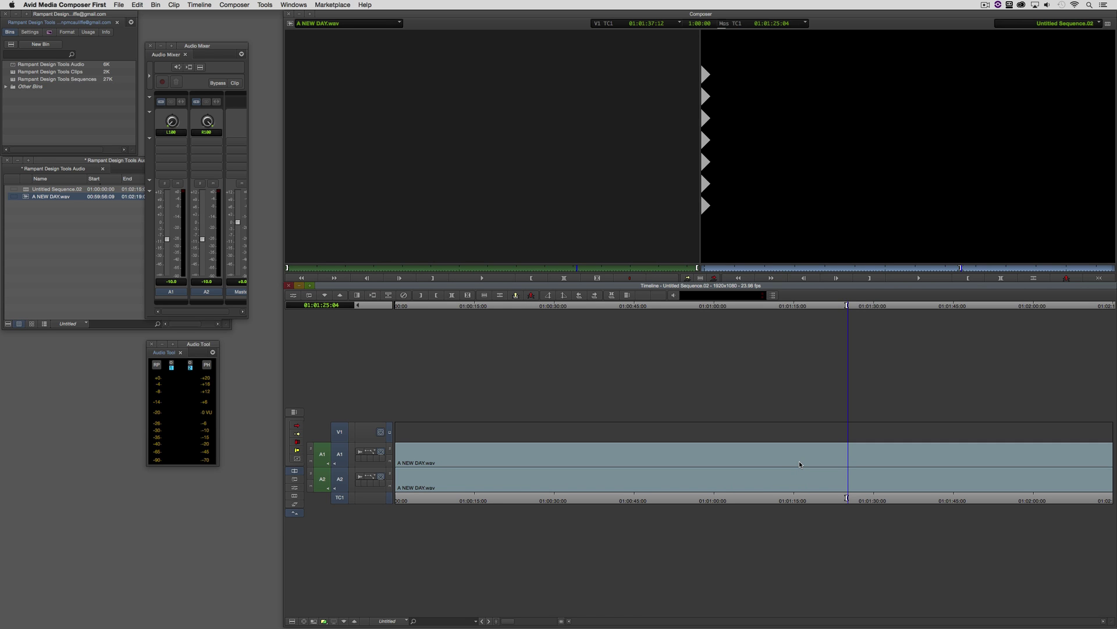
key(super+z)
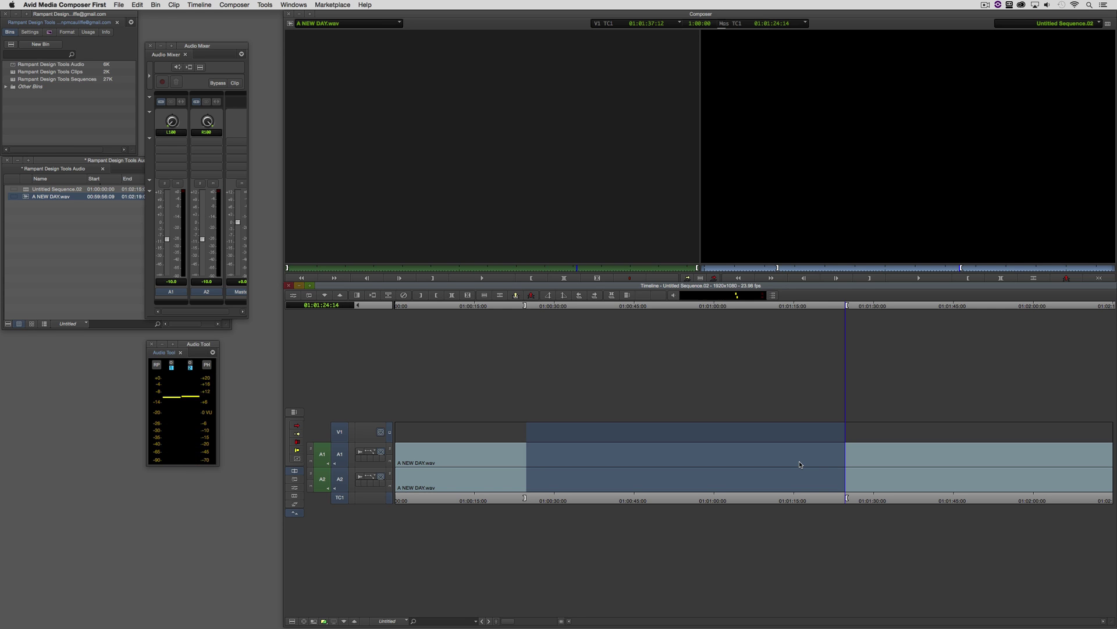
key(x)
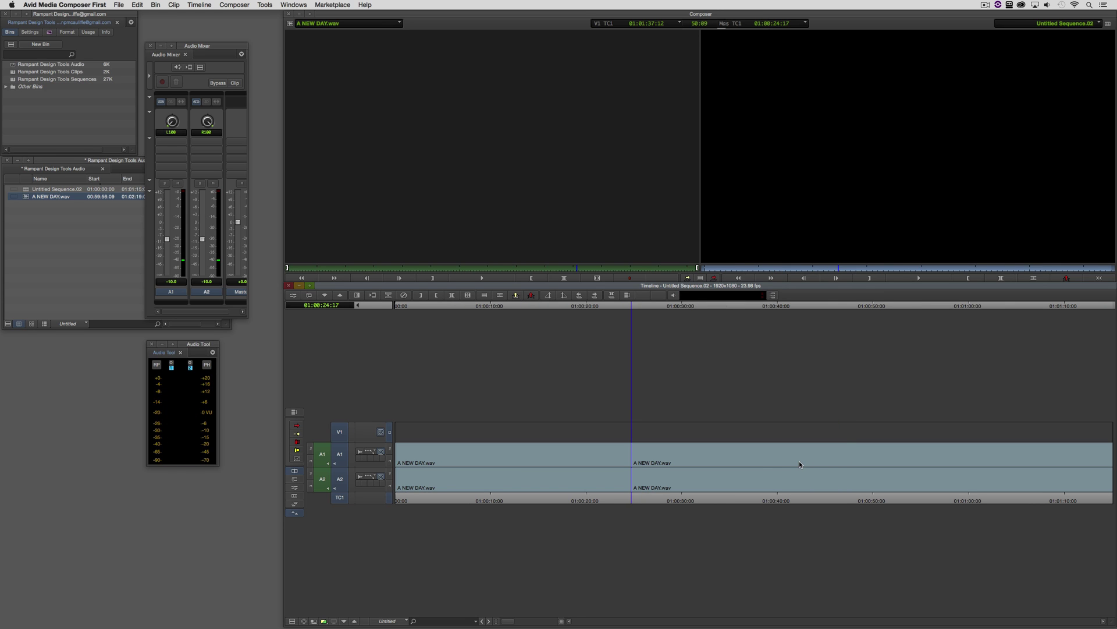
click(592, 460)
key(space)
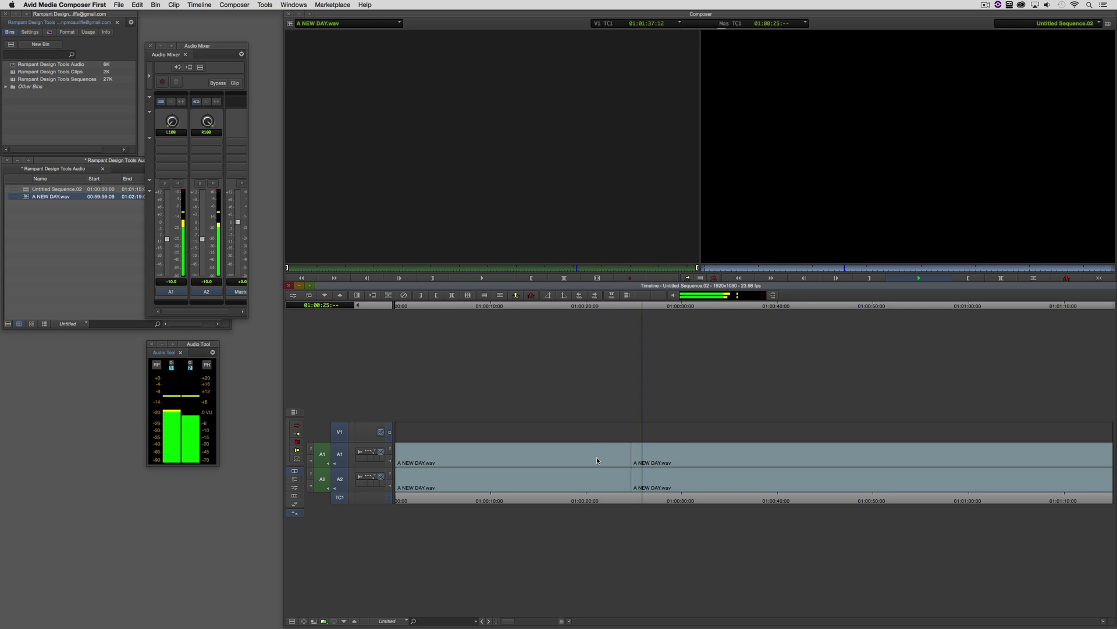
key(space)
click(629, 464)
drag(637, 463, 593, 464)
key(space)
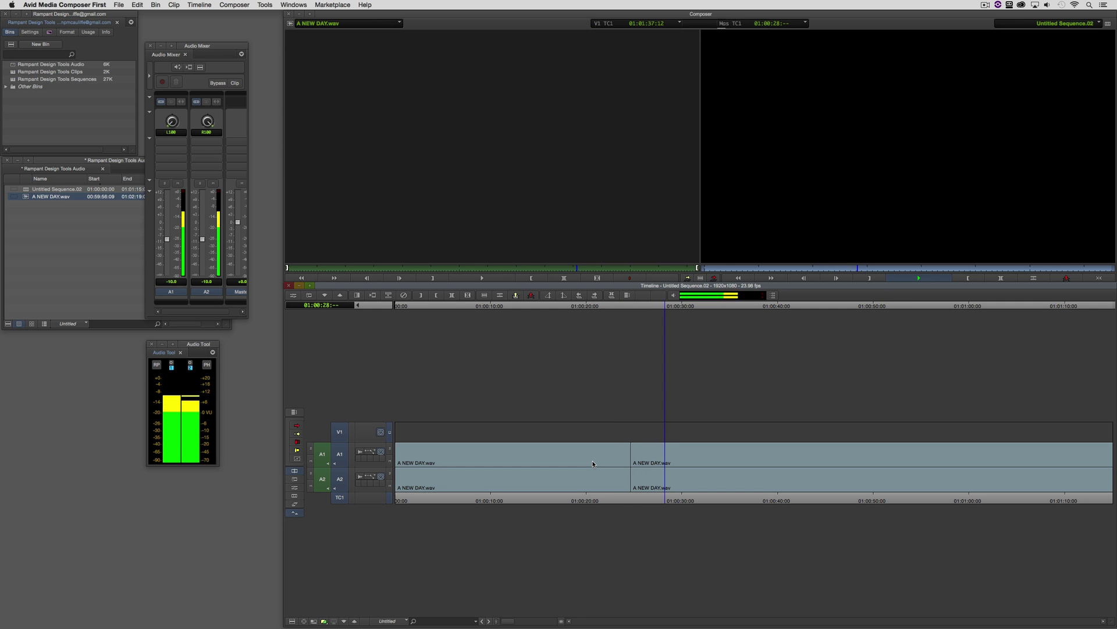
key(space)
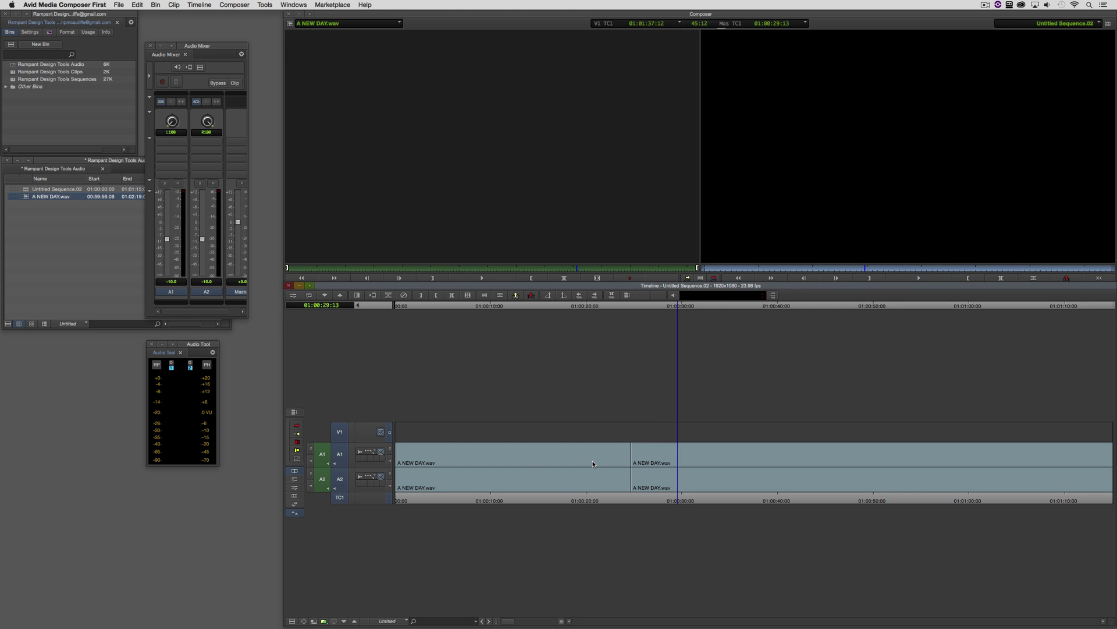
key(l)
key(l)
key(l)
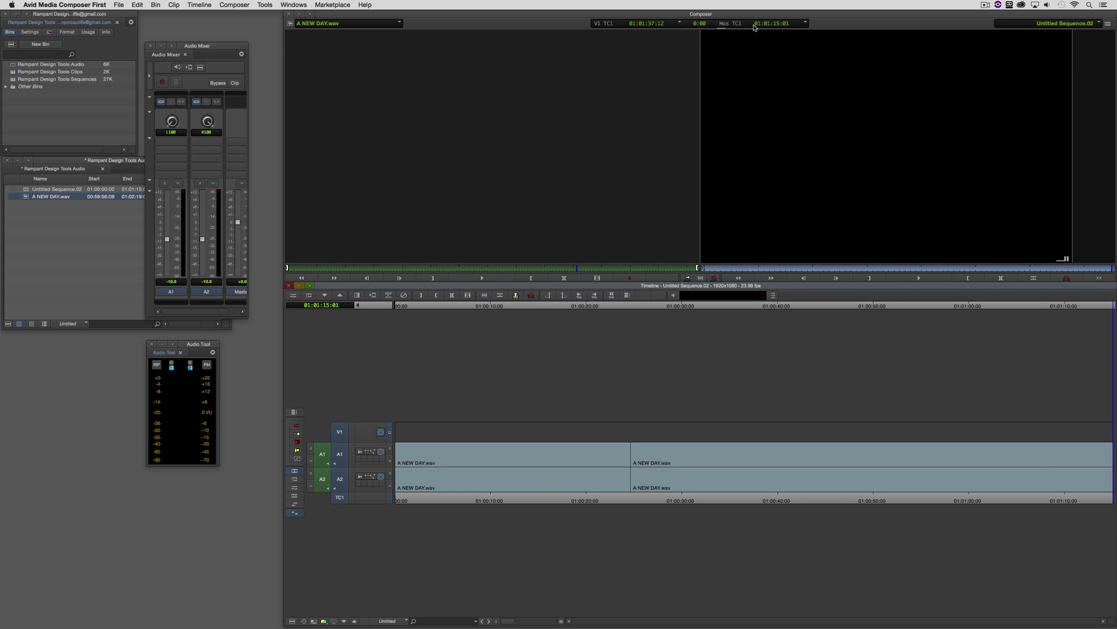
click(1087, 458)
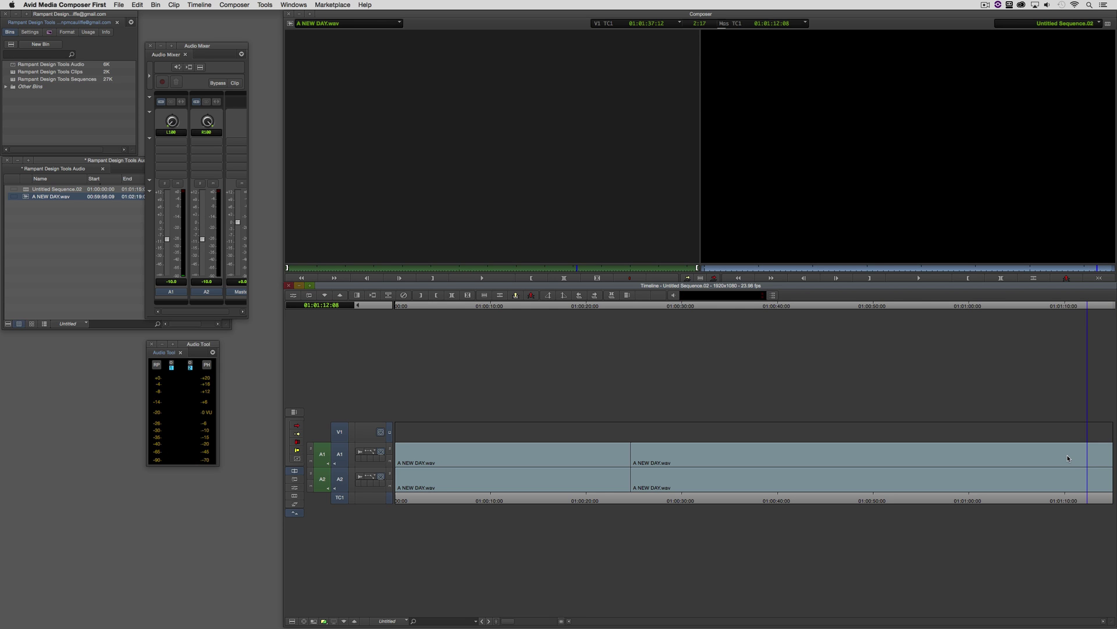
key(space)
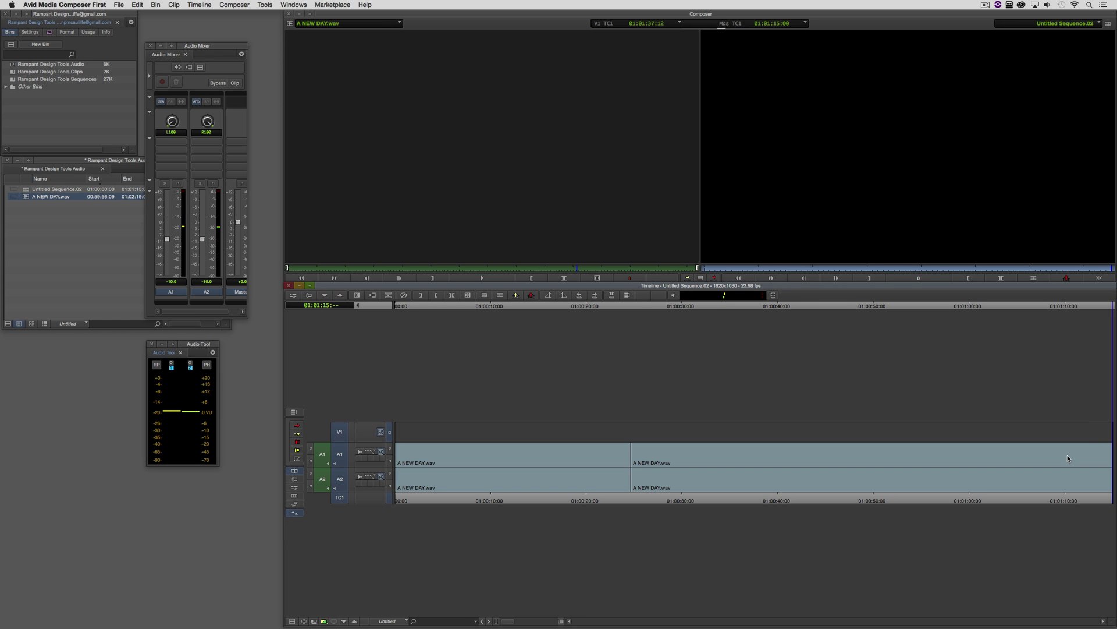
key(Home)
key(space)
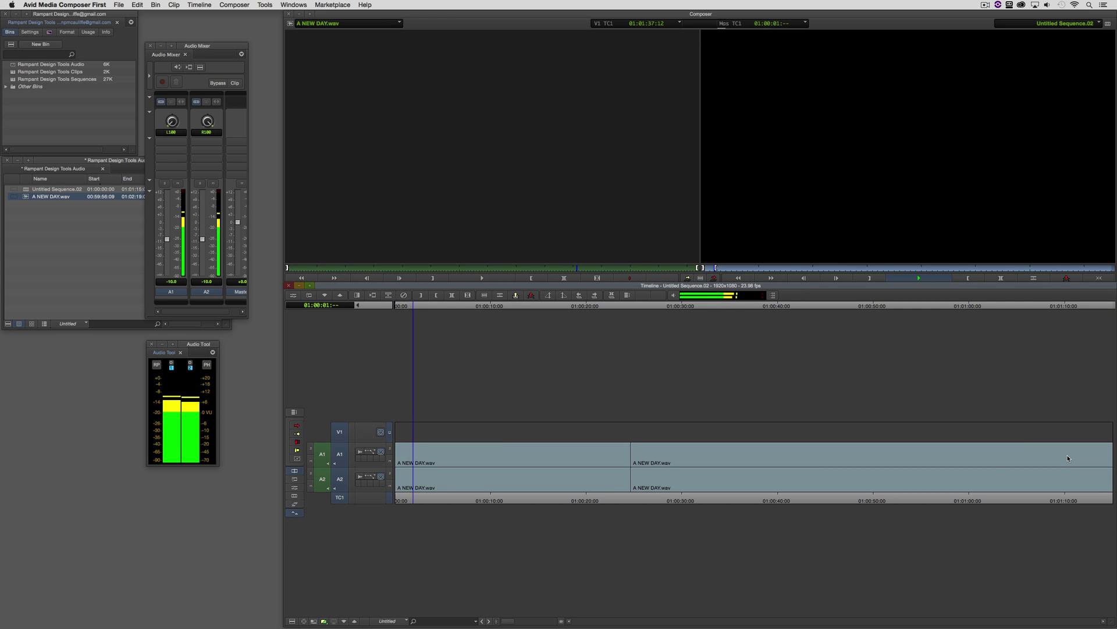
Extract the opening 3 seconds so the music starts on the beat, then play the new opening.
key(o)
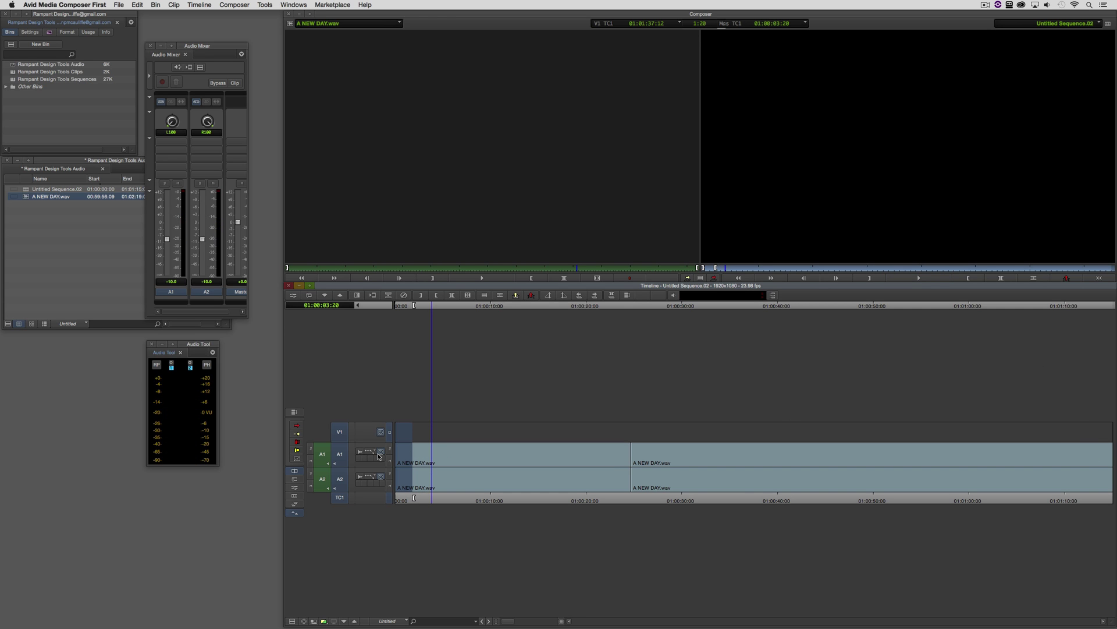
key(Home)
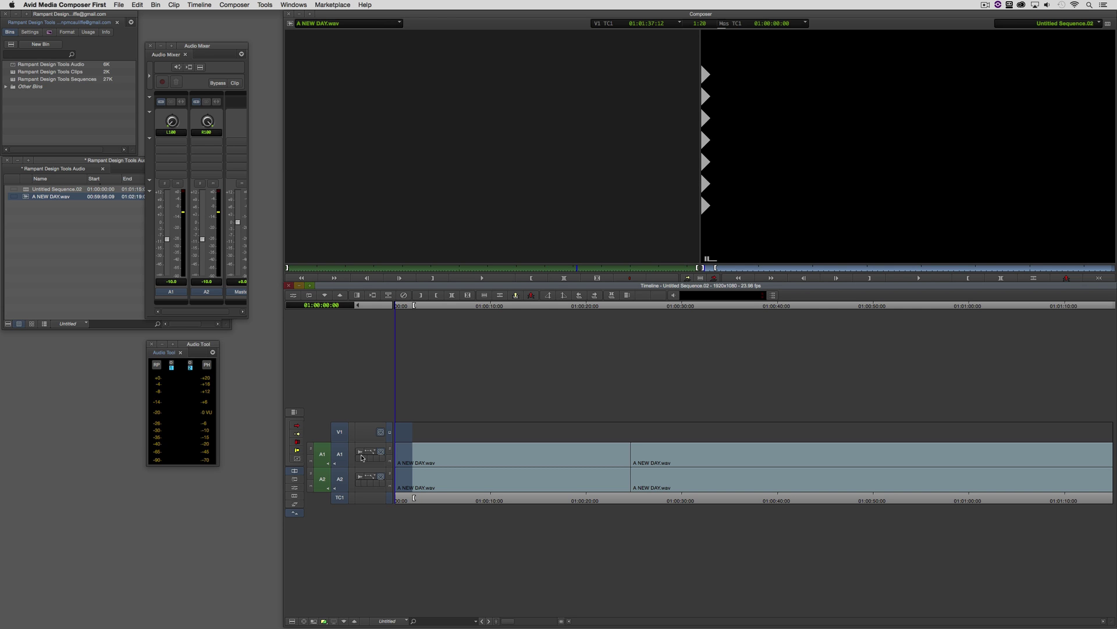
key(space)
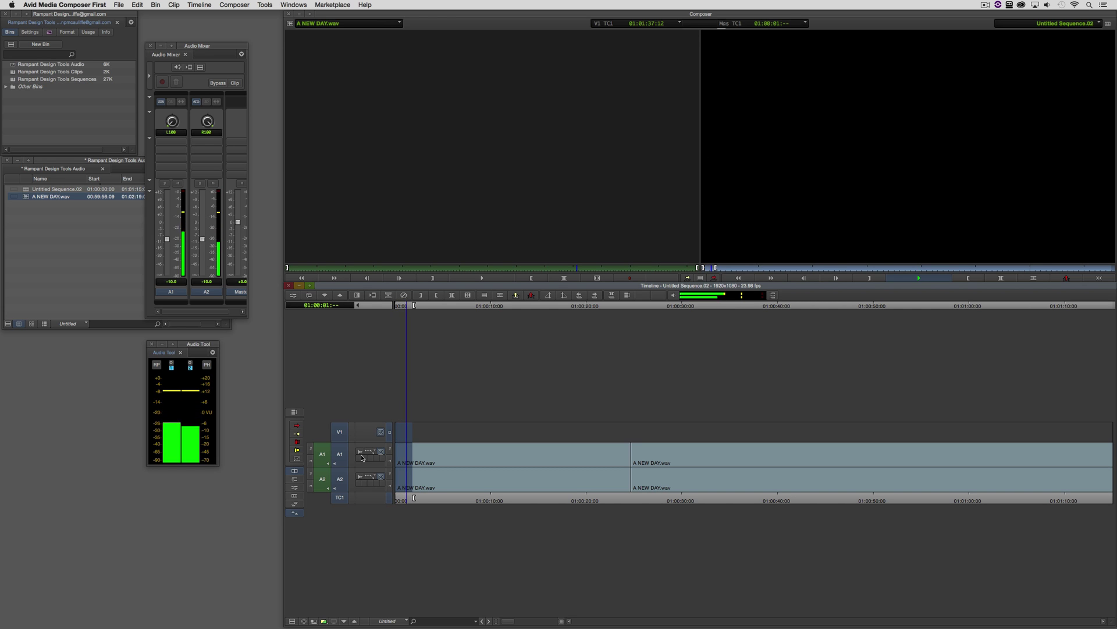
key(space)
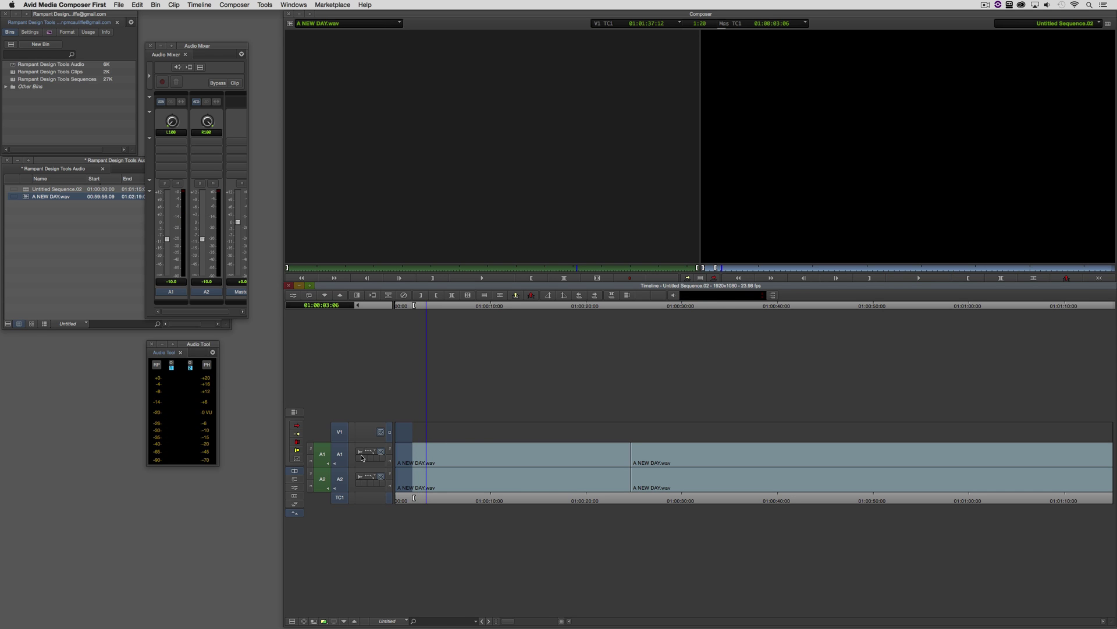
key(x)
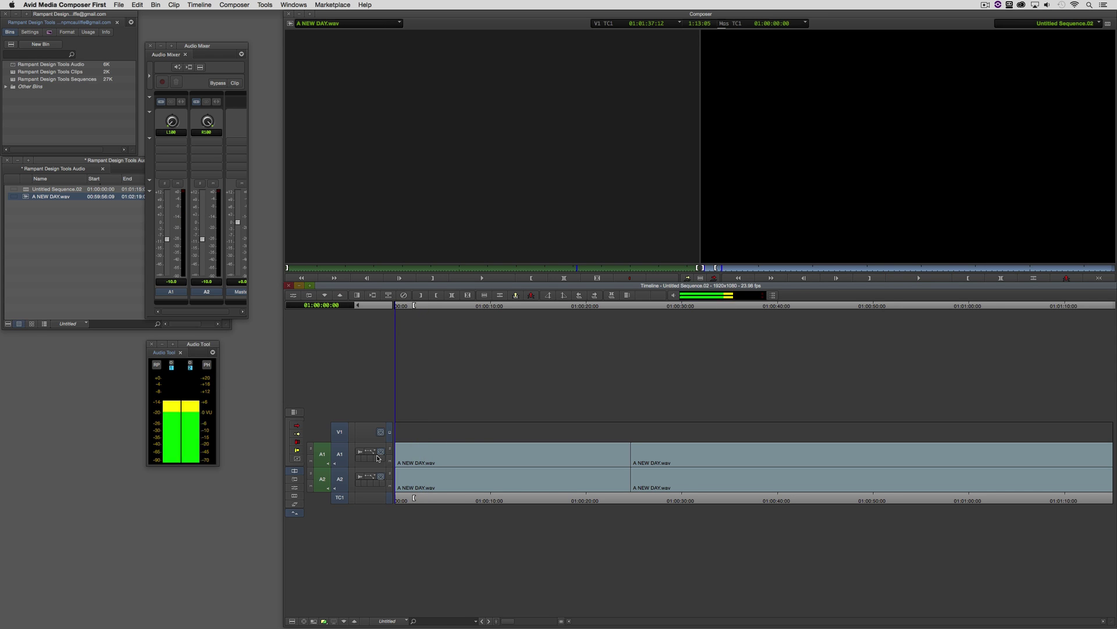
key(space)
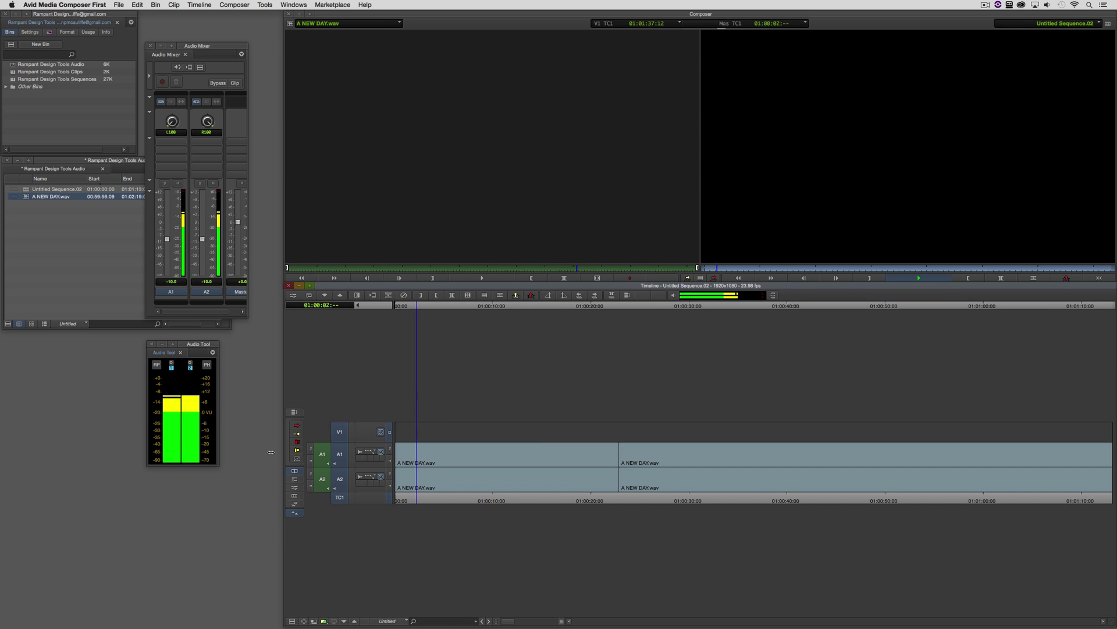
key(space)
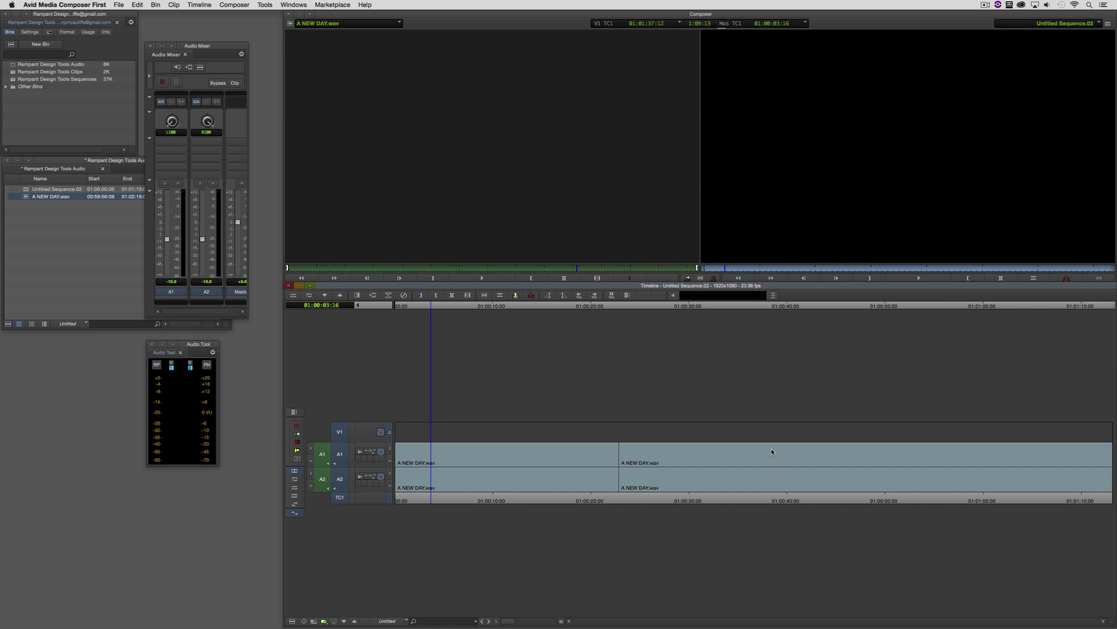
In Trim mode at the sequence end, loop the ending and trim 16 frames off the music.
drag(764, 453, 1108, 454)
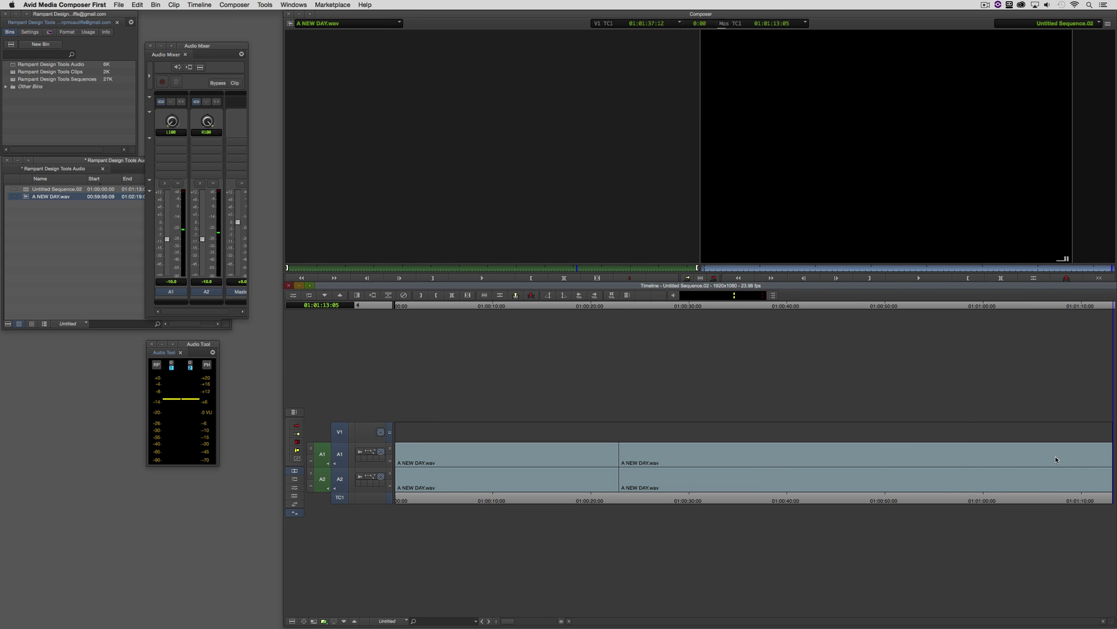
key(u)
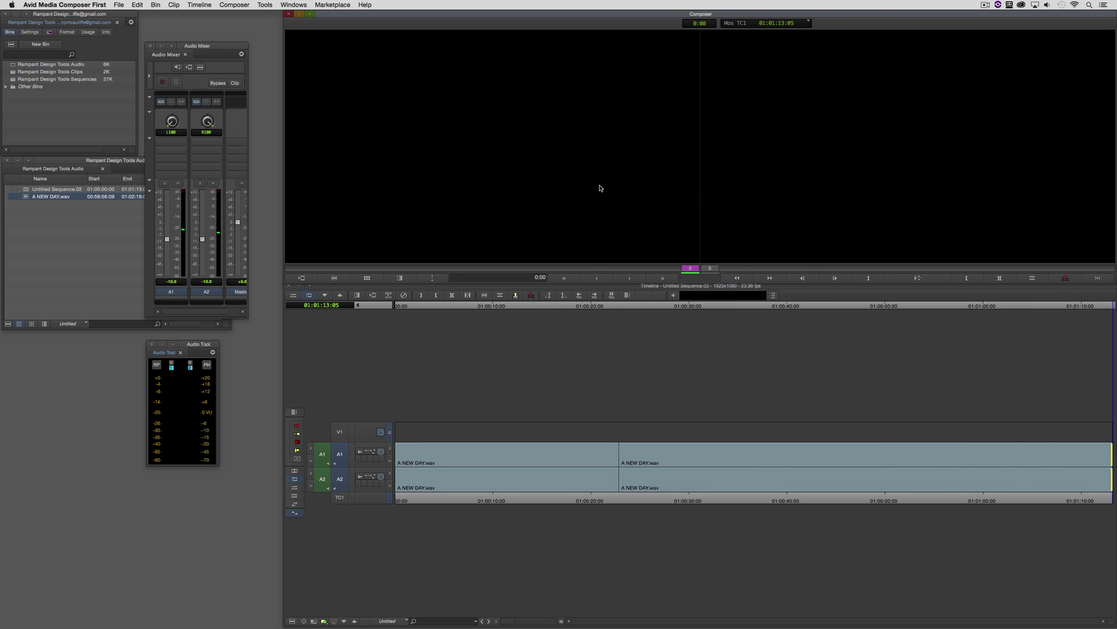
click(662, 278)
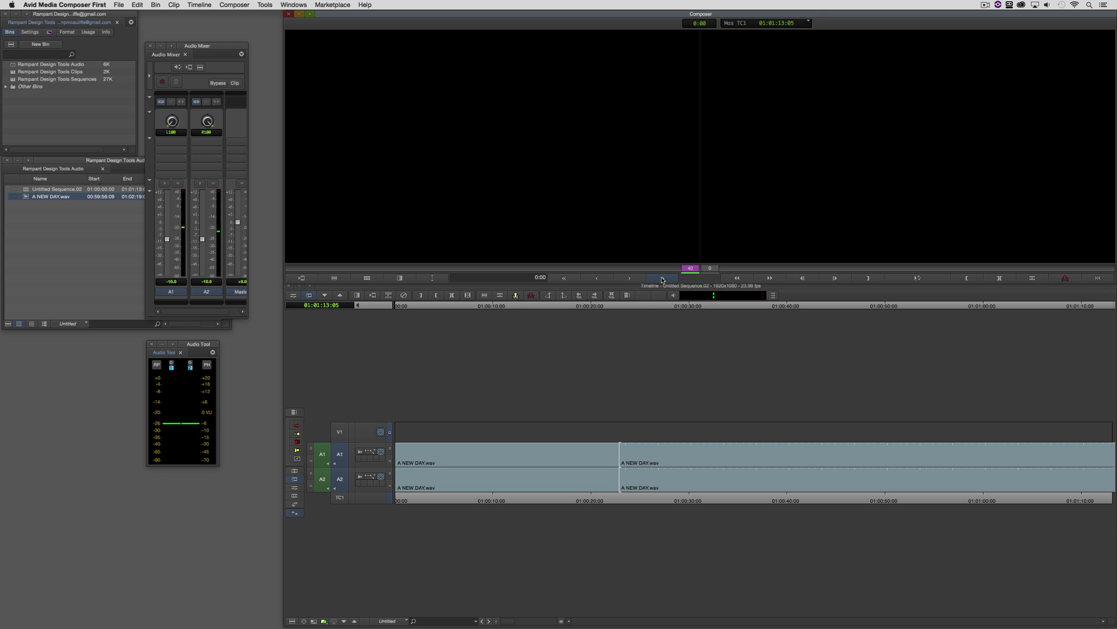
click(600, 280)
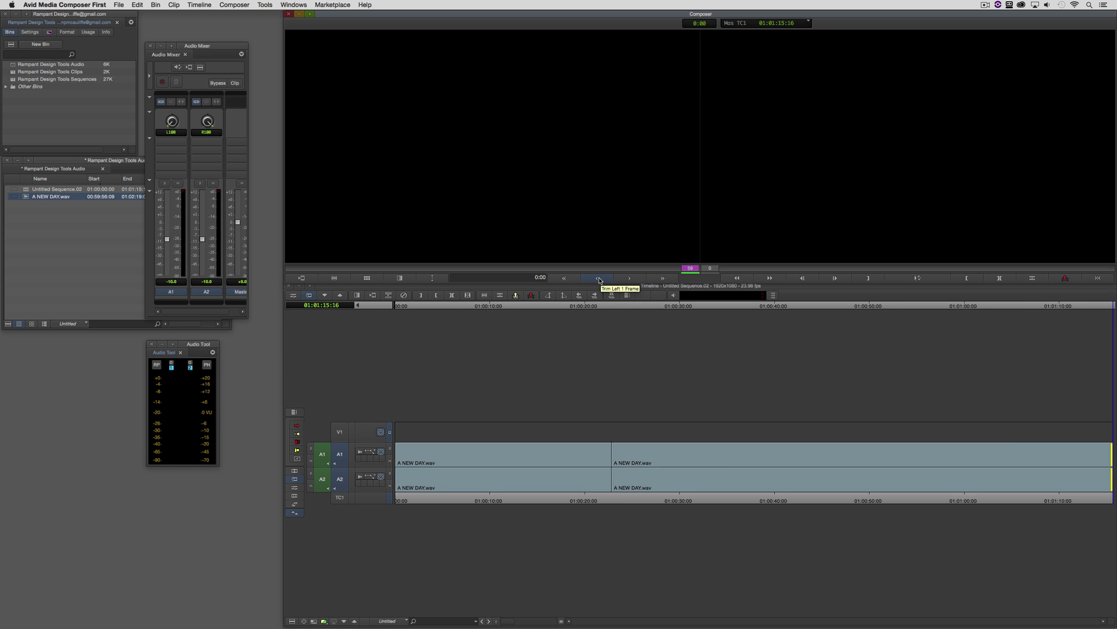
click(570, 278)
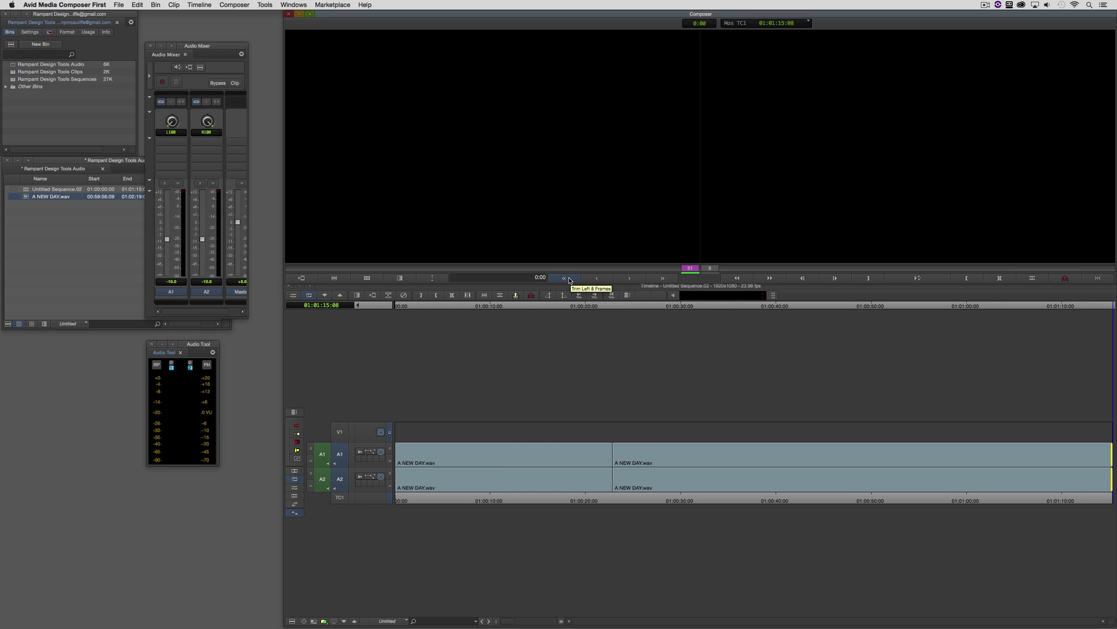
click(569, 279)
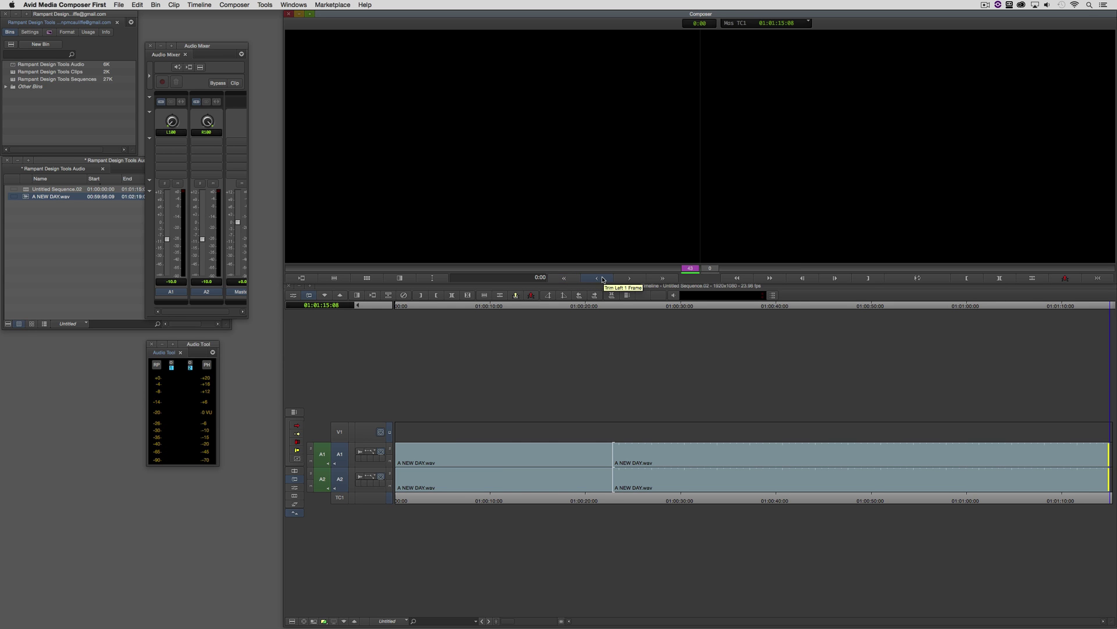
Leave Trim mode and play the new ending at 01:01:15:00.
key(u)
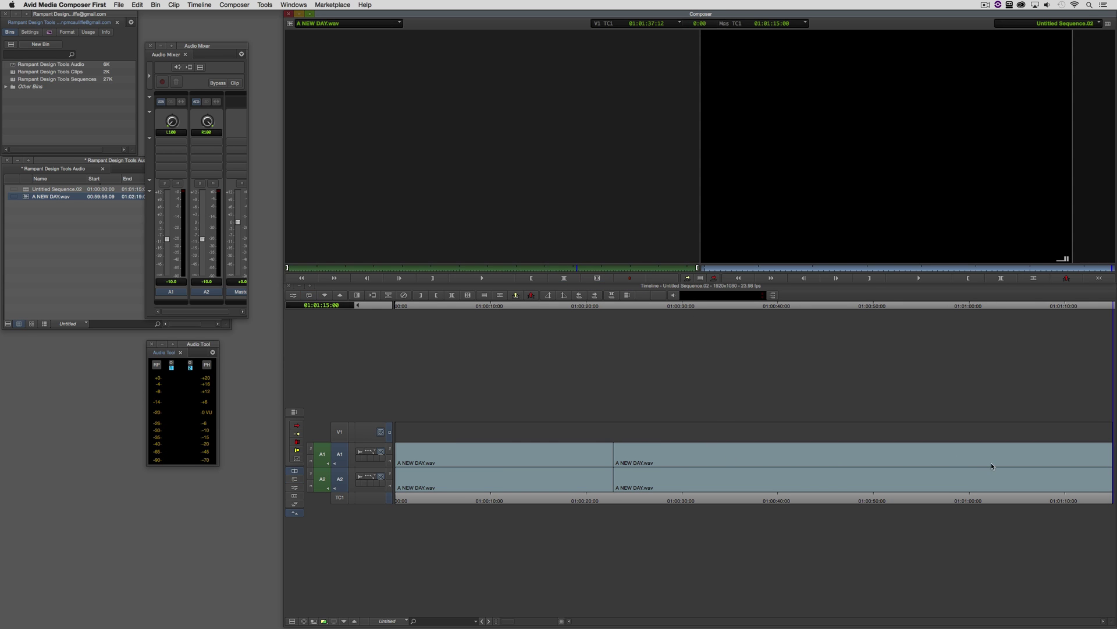
click(1042, 459)
key(space)
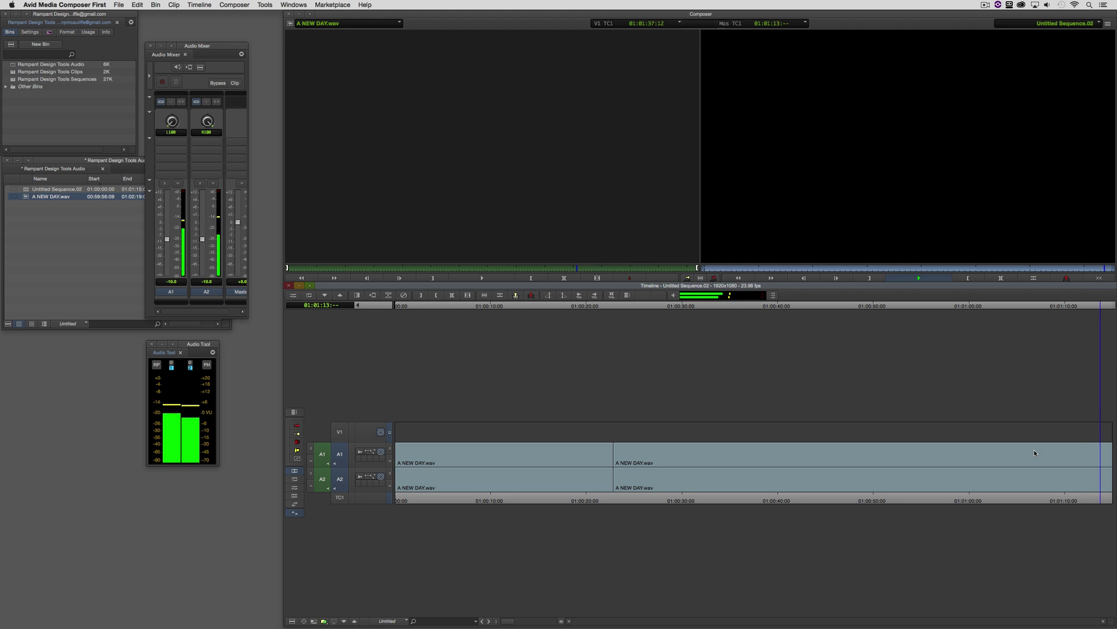
Add a 30-frame dissolve ending at the cut on the A NEW DAY.wav music.
key(backslash)
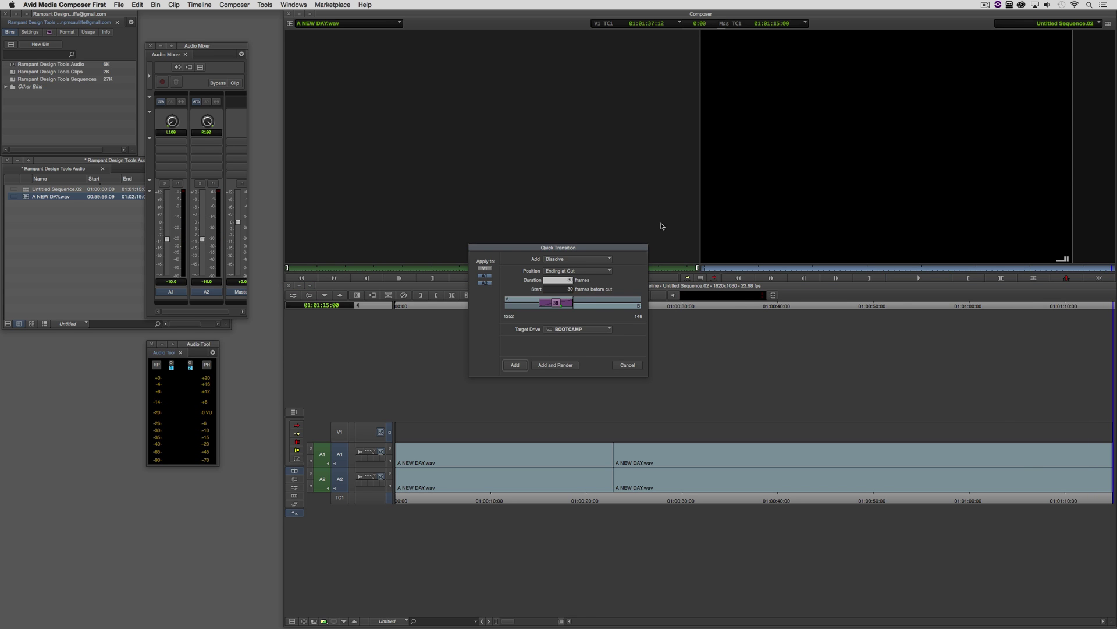
click(574, 270)
click(568, 281)
click(515, 365)
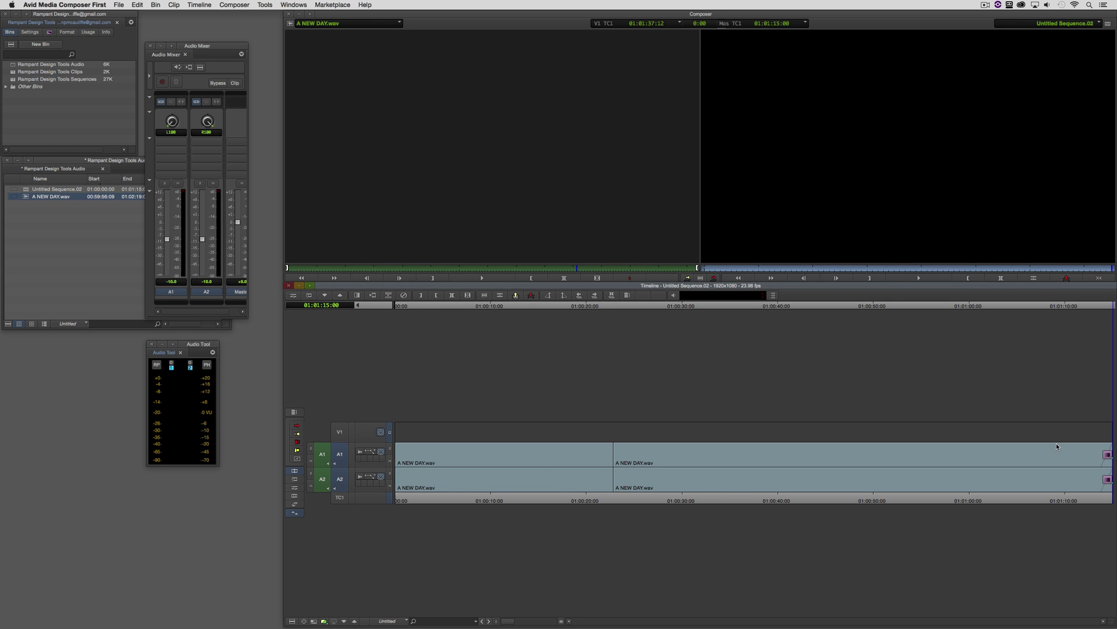
Play the music from inside the clip, jumping ahead to hear the dissolved ending.
click(571, 466)
key(space)
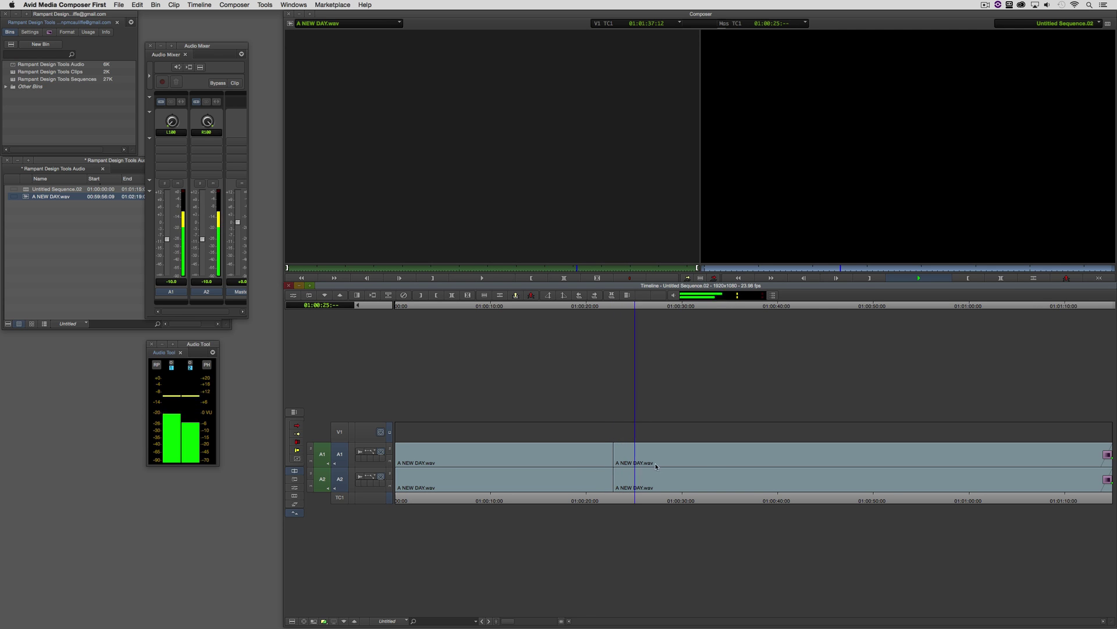
click(1069, 466)
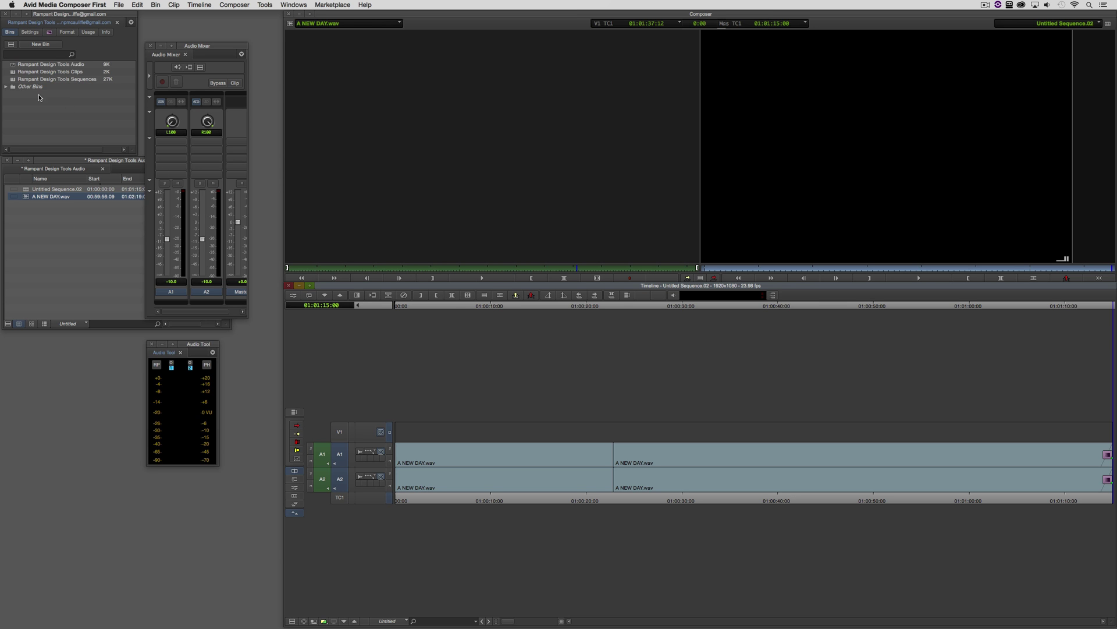
Open the Sequences bin and load Waterfall Timeline.Copy.01 into the timeline.
click(12, 79)
double_click(13, 79)
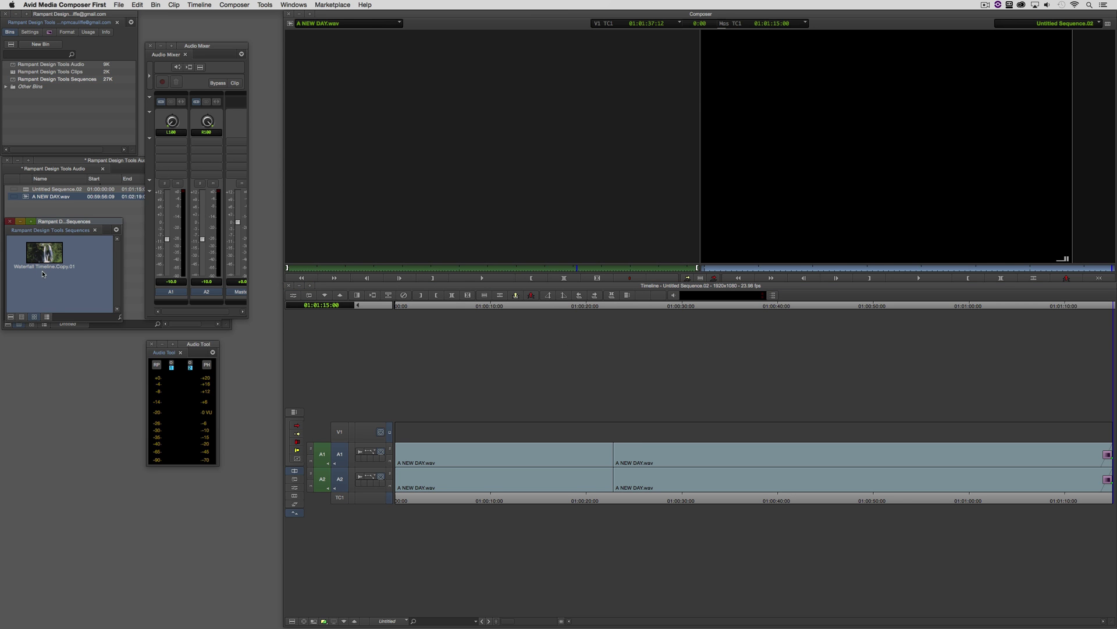
double_click(43, 253)
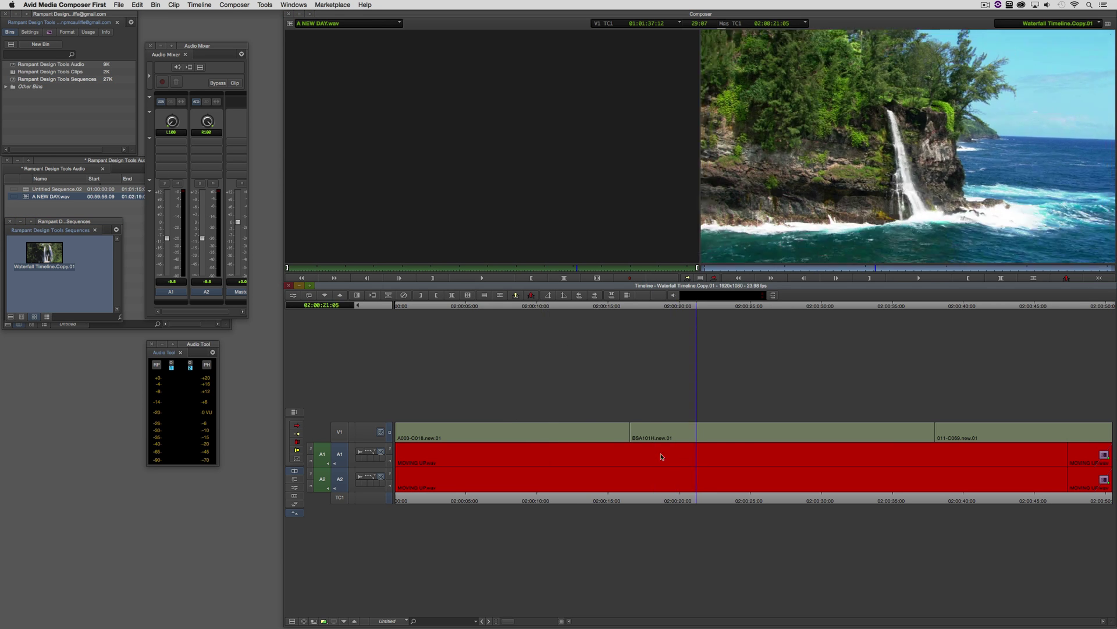
Mark and lift the red MOVING UP.wav music clips off A1 and A2.
click(586, 458)
key(t)
key(q)
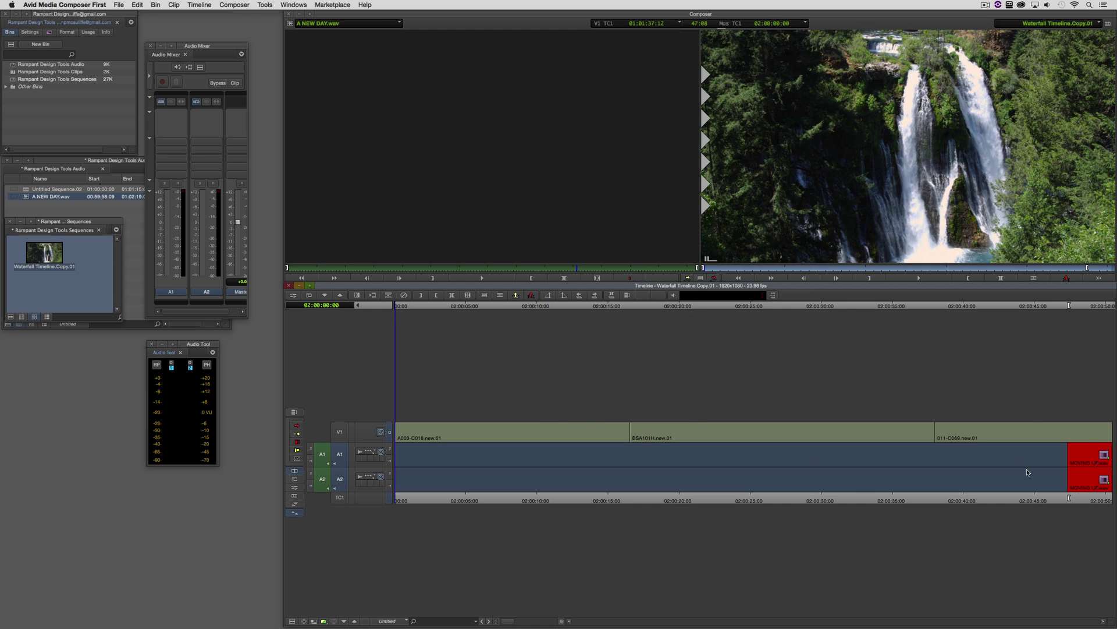
click(1034, 471)
key(t)
key(z)
Load A NEW DAY.wav from the audio bin as the source and mark in at the sequence start.
drag(966, 463, 441, 465)
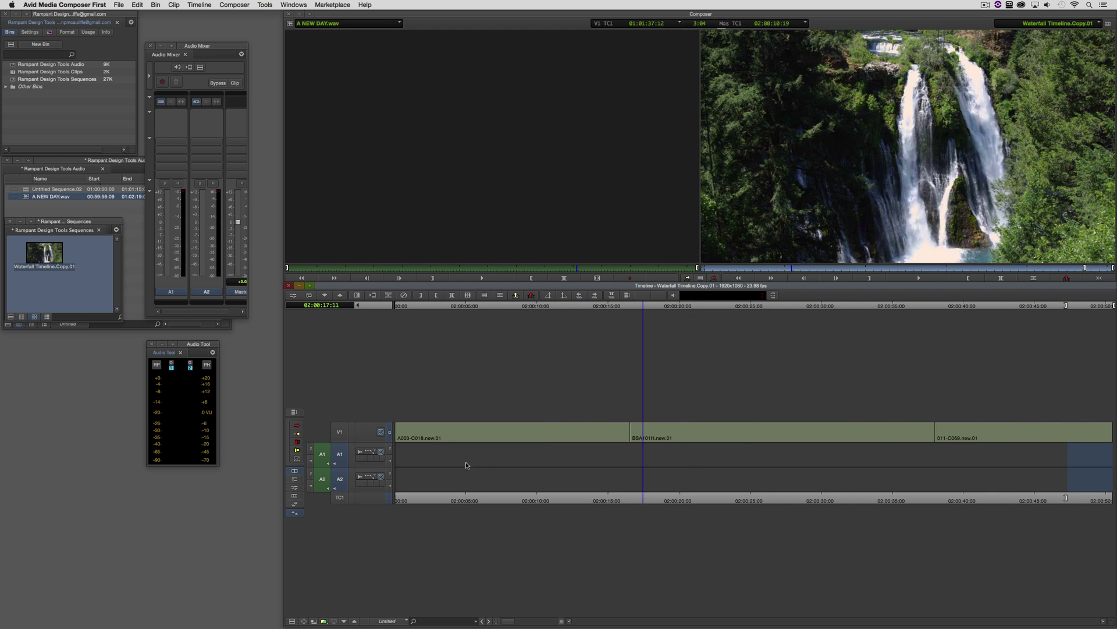
click(694, 463)
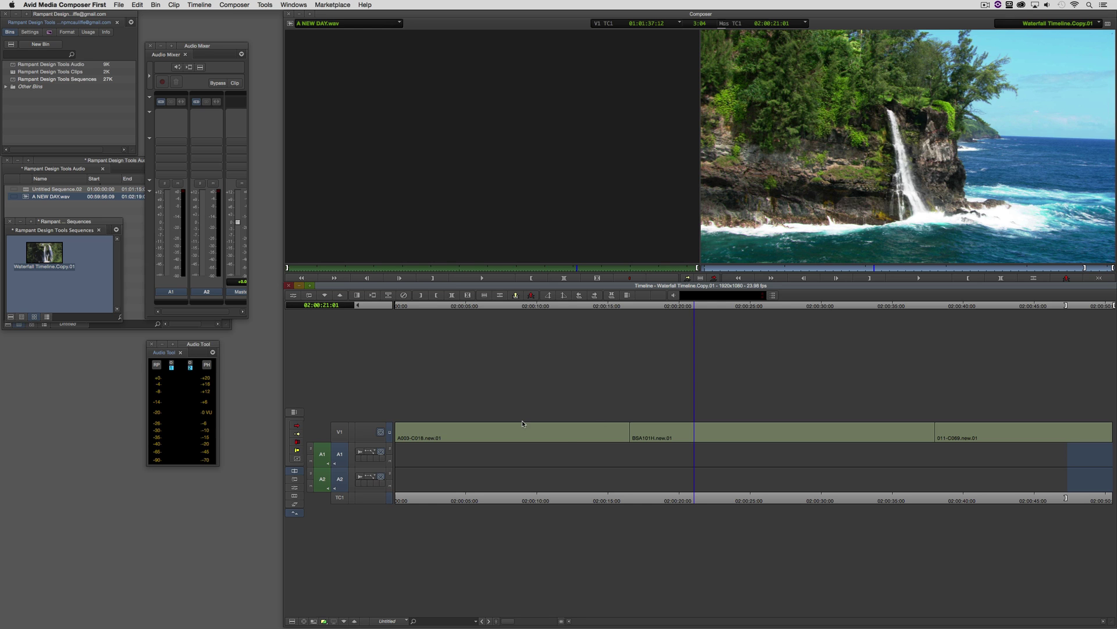
click(28, 207)
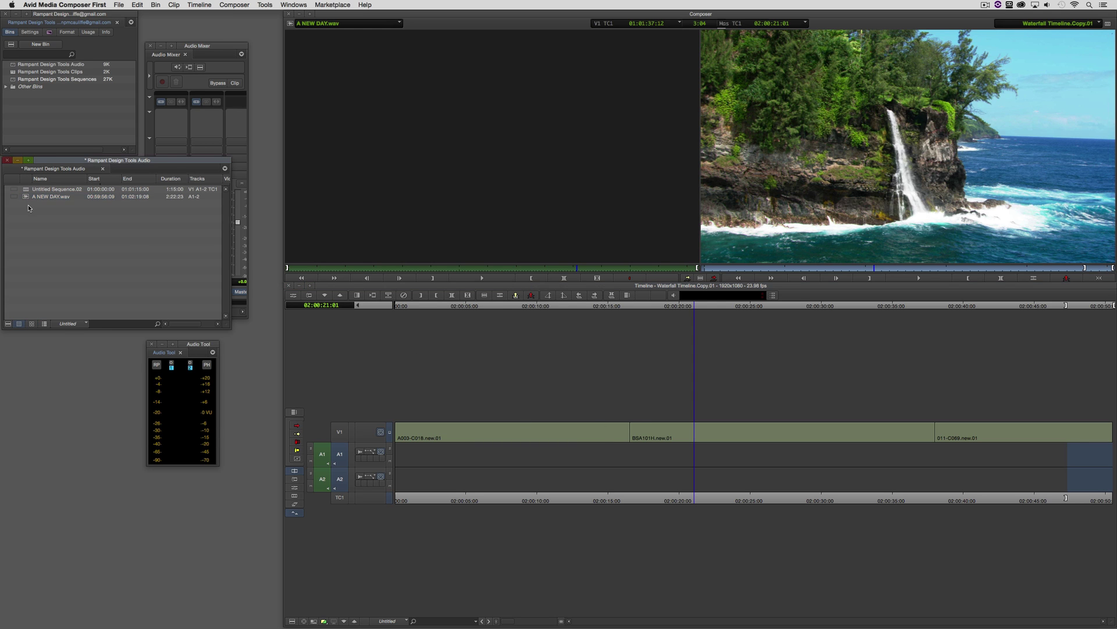
drag(26, 199, 460, 196)
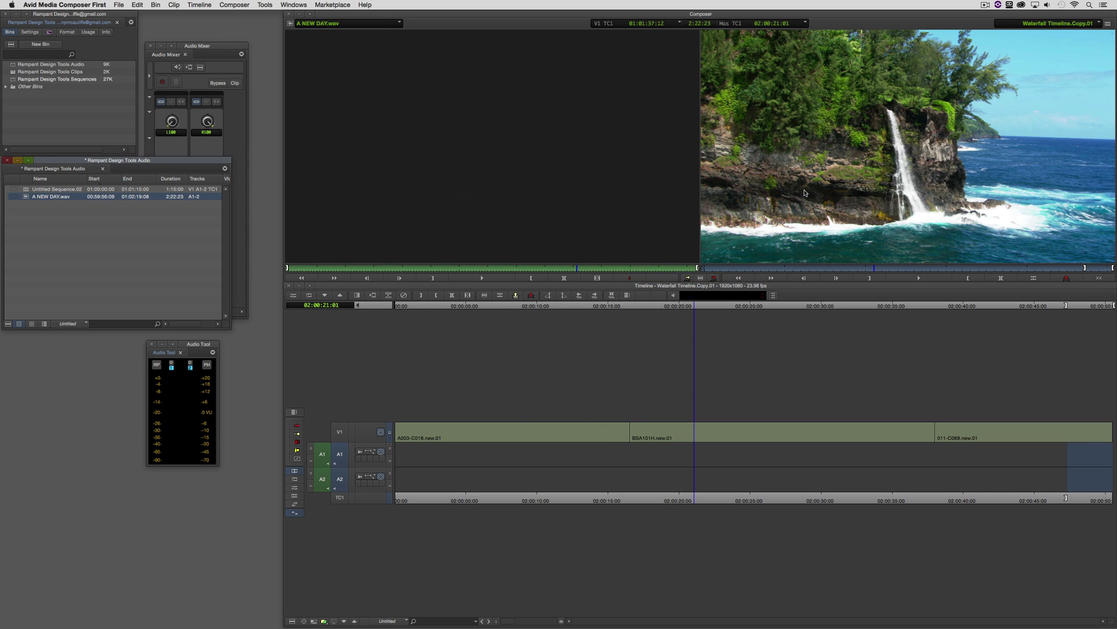
key(Home)
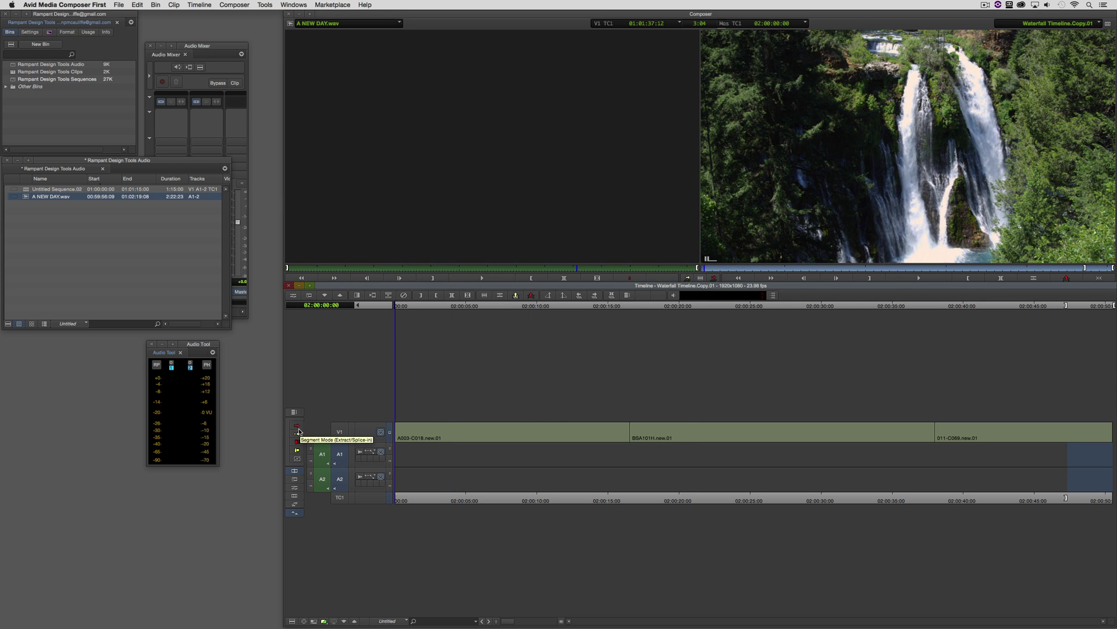
key(b)
key(End)
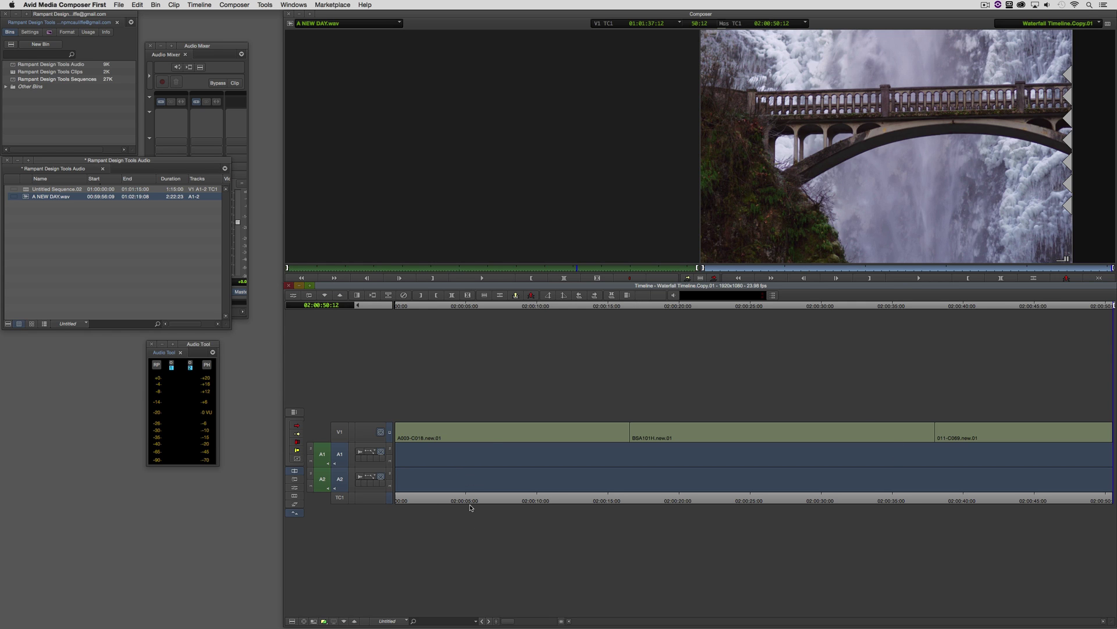
Show the source A NEW DAY.wav in the timeline with A1 and A2 waveforms.
click(314, 622)
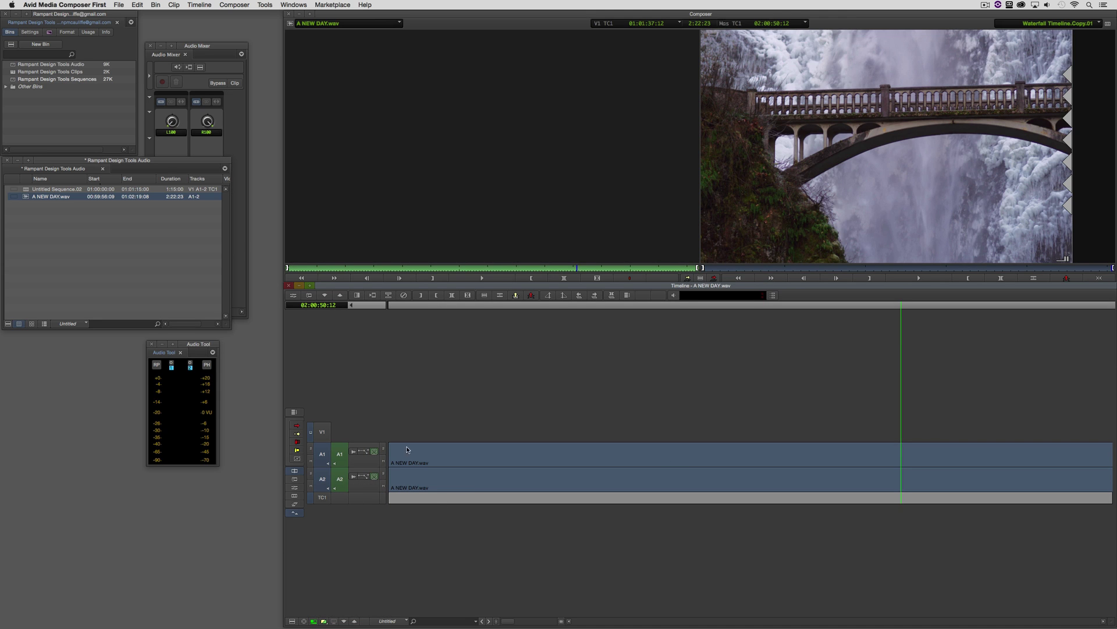
click(353, 452)
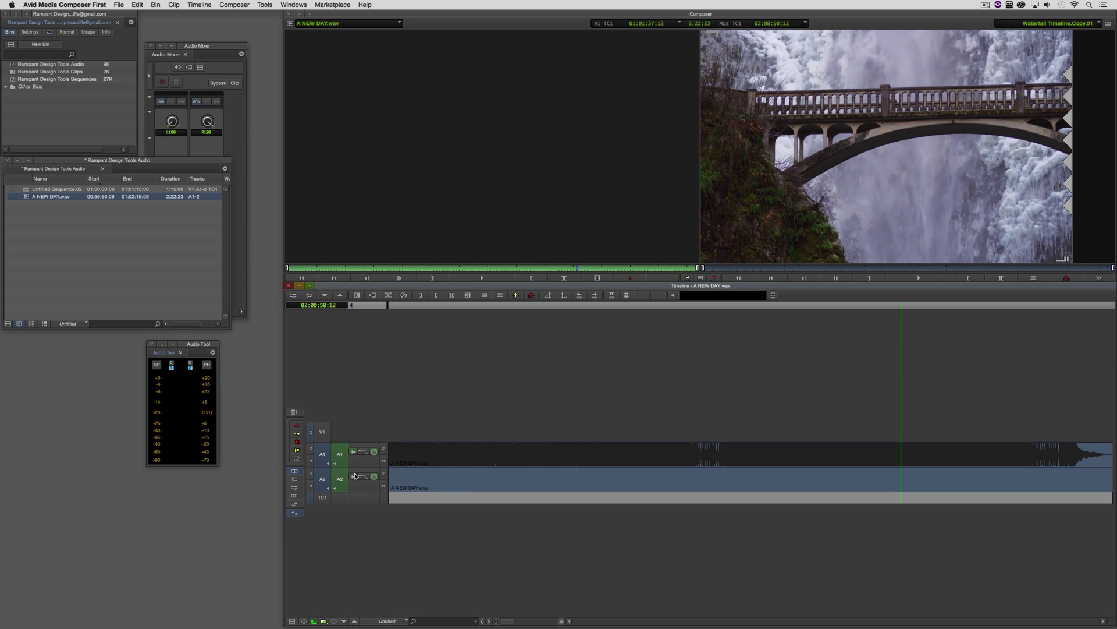
click(355, 476)
Play the music and mark an out point on a beat, rechecking it with J, K and L.
mouse_move(694, 467)
mouse_down()
mouse_move(703, 466)
mouse_move(692, 466)
mouse_up()
key(space)
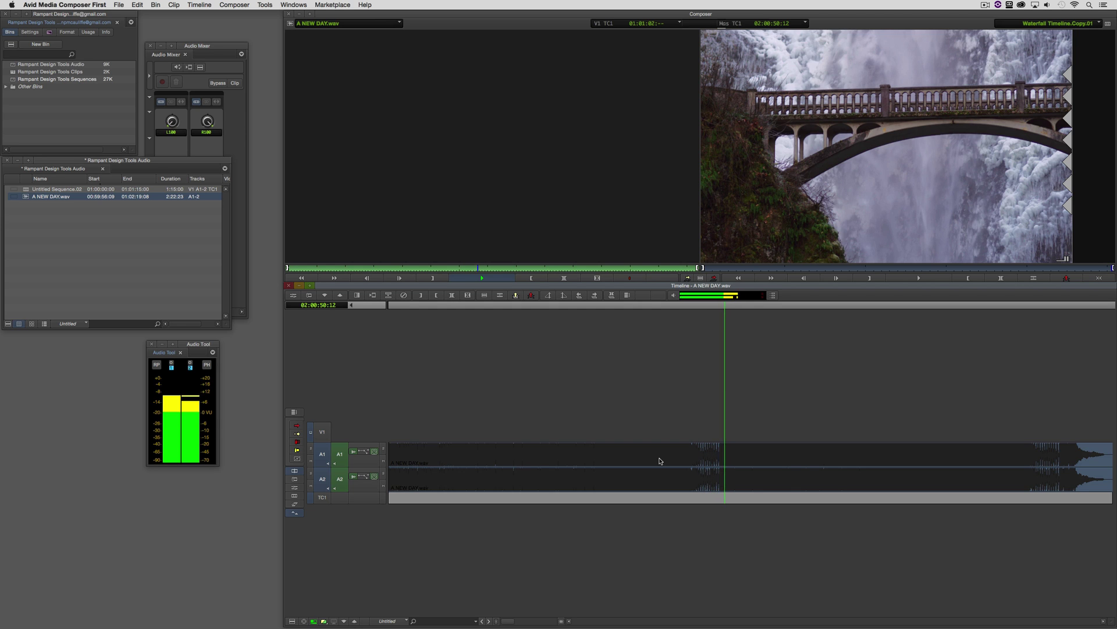
key(o)
key(space)
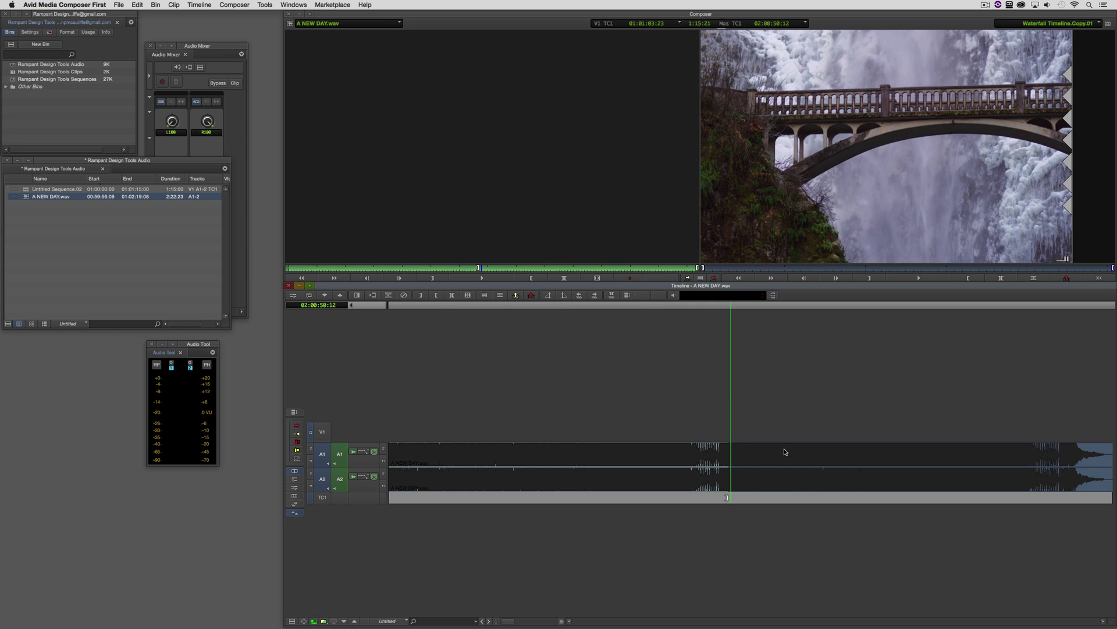
key(j)
key(k)
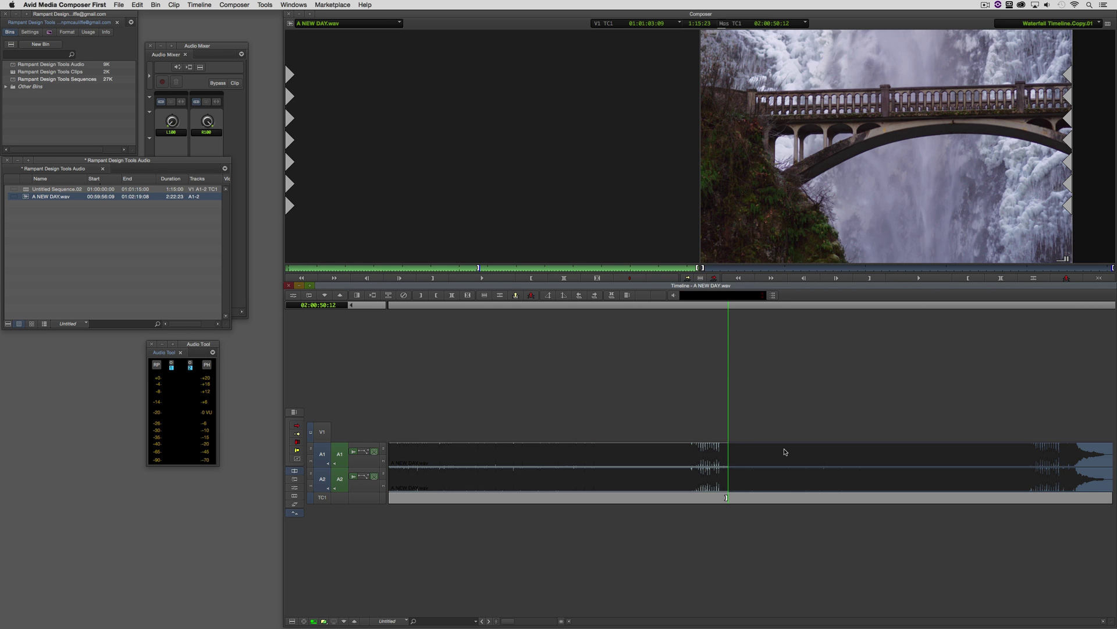
key(l)
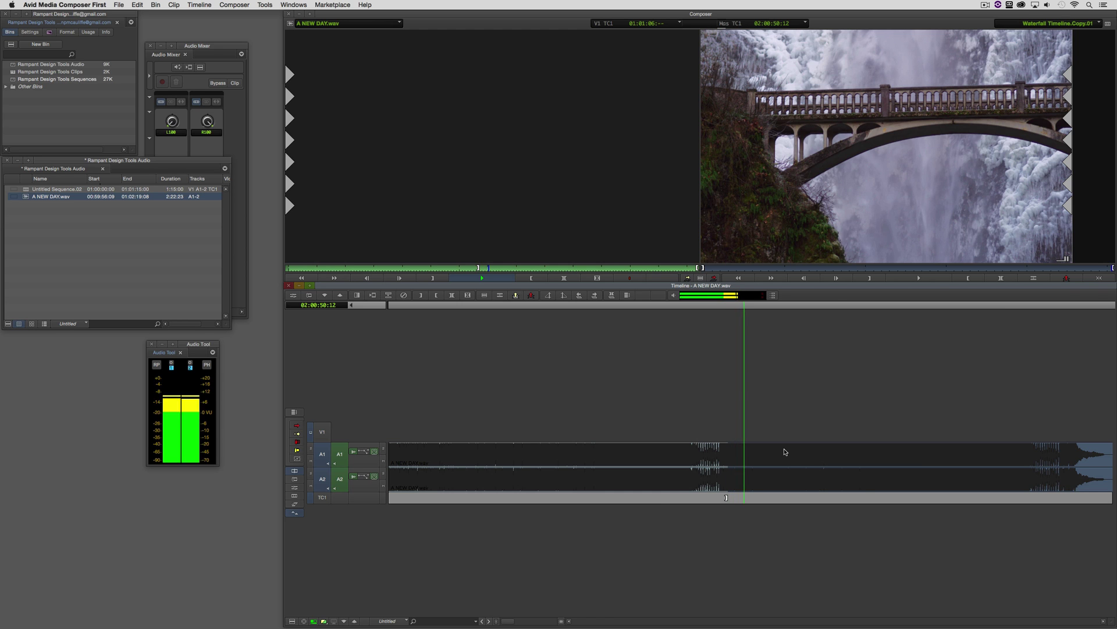
Overwrite A NEW DAY.wav onto A1 and A2 from the sequence start and show their waveforms.
key(k)
click(314, 621)
key(Home)
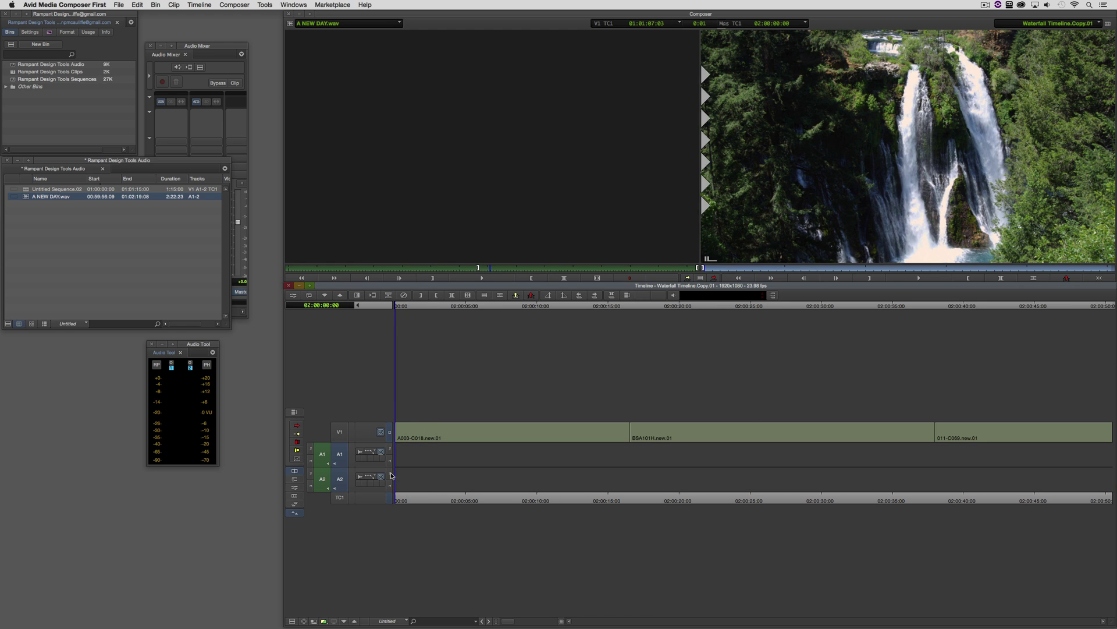
key(b)
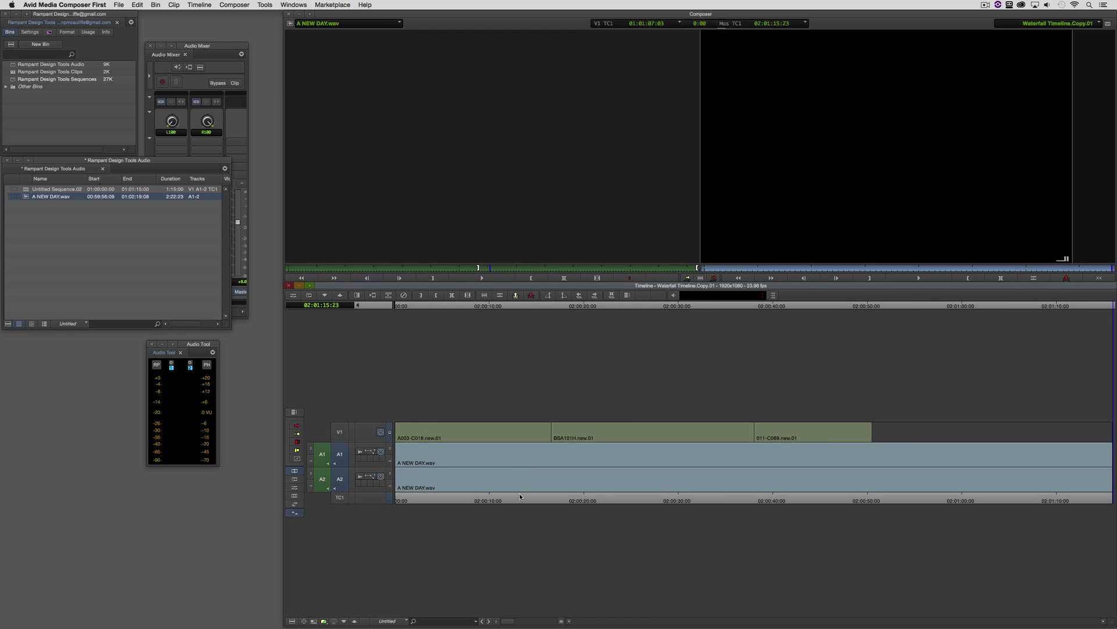
click(359, 460)
click(361, 479)
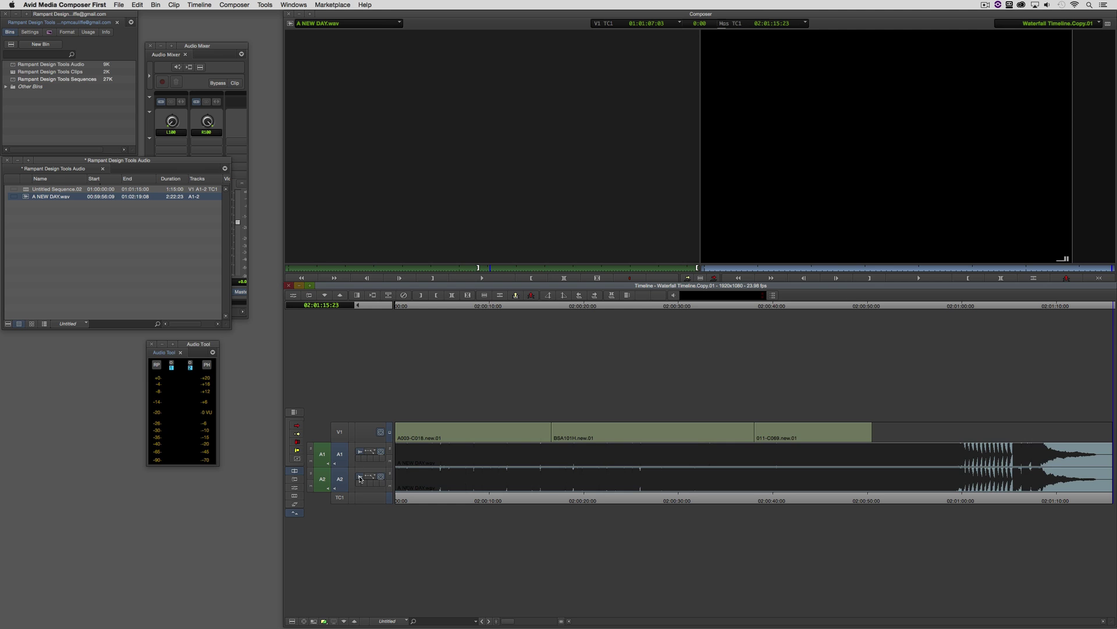
Play the music ending, zoom in, and mark the stretch after the last V1 clip.
click(965, 463)
key(space)
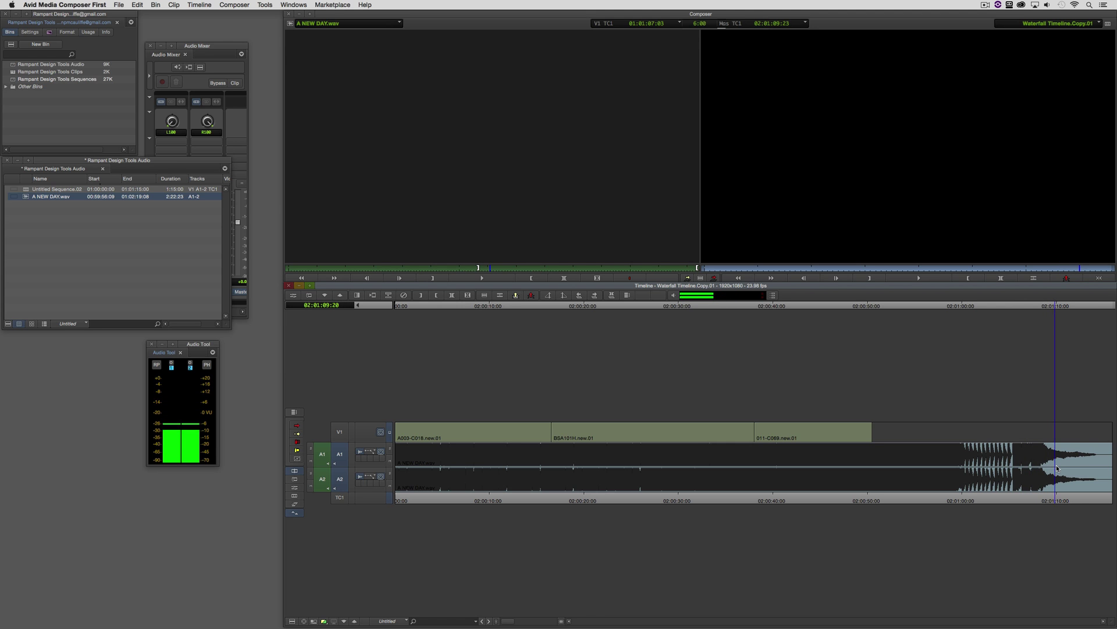
key(i)
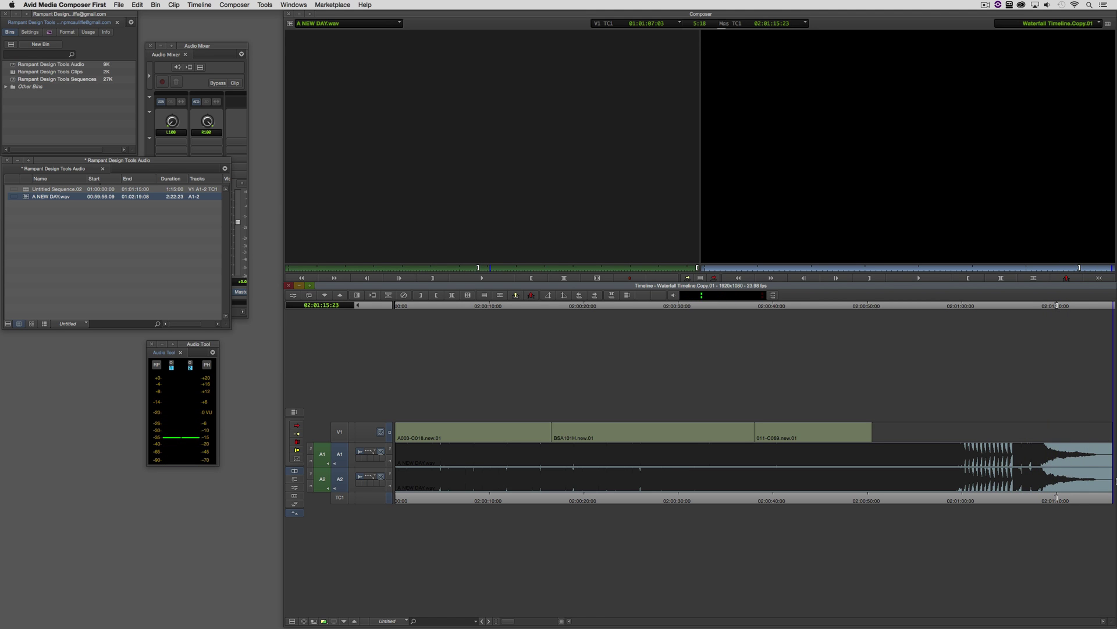
key(o)
key(ctrl+])
click(992, 463)
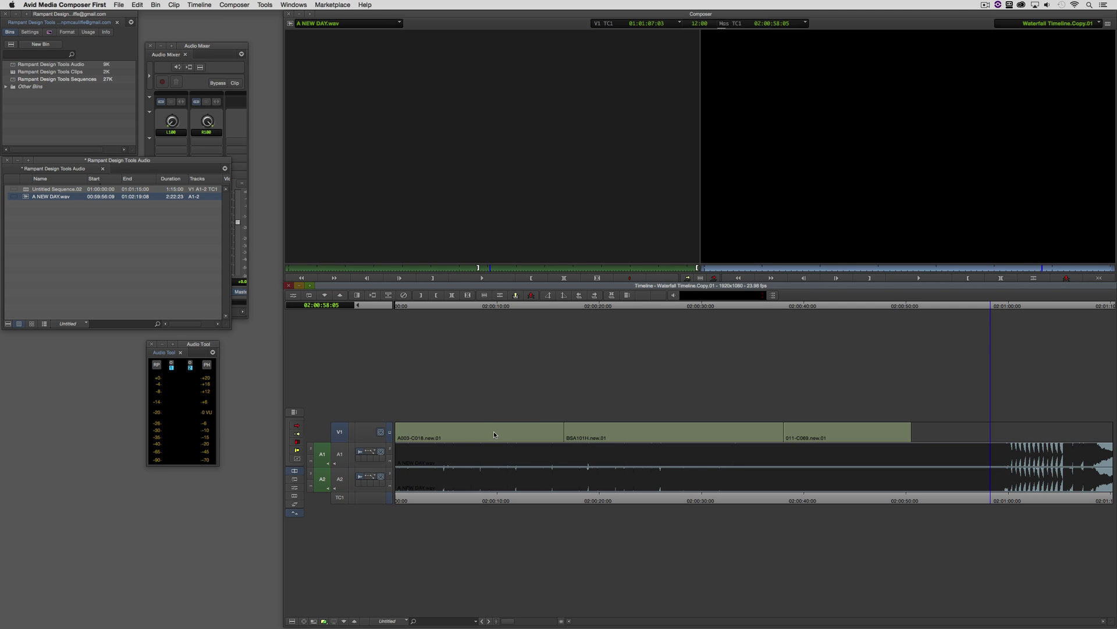
key(t)
Deselect V1, A1 and A2, then mark the music cut start near 02:00:14:03.
click(529, 453)
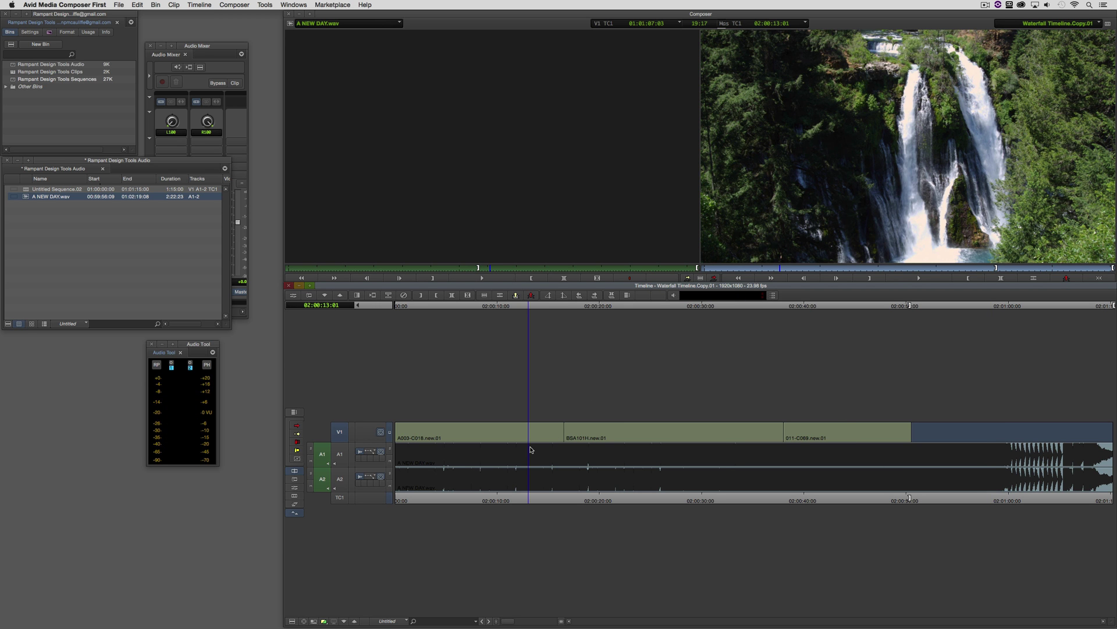
drag(343, 481, 340, 432)
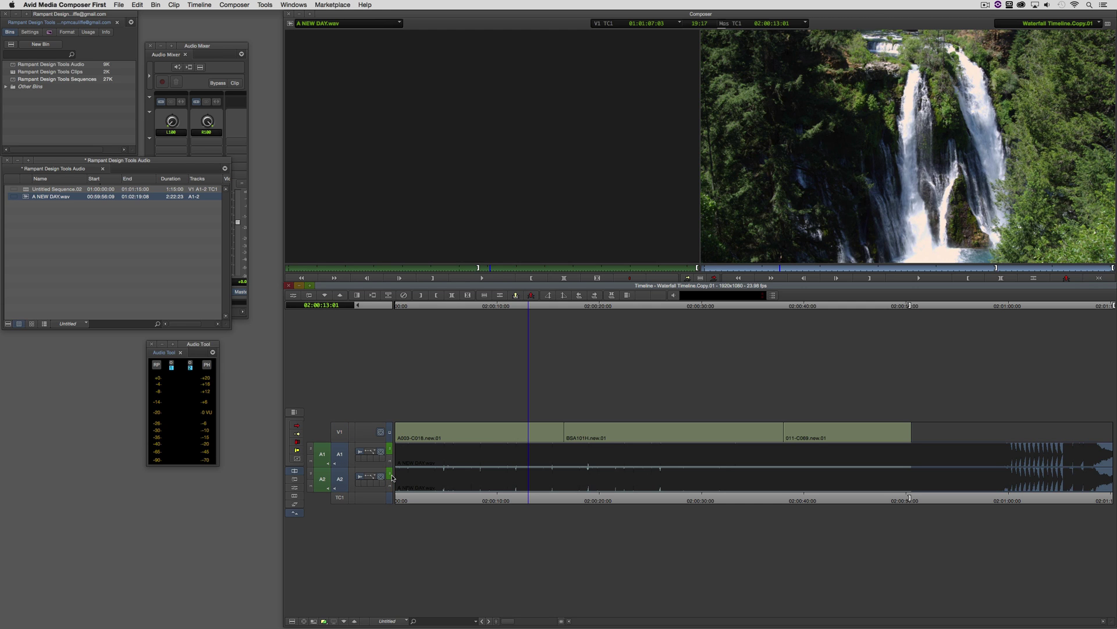
drag(392, 478, 391, 452)
key(o)
key(space)
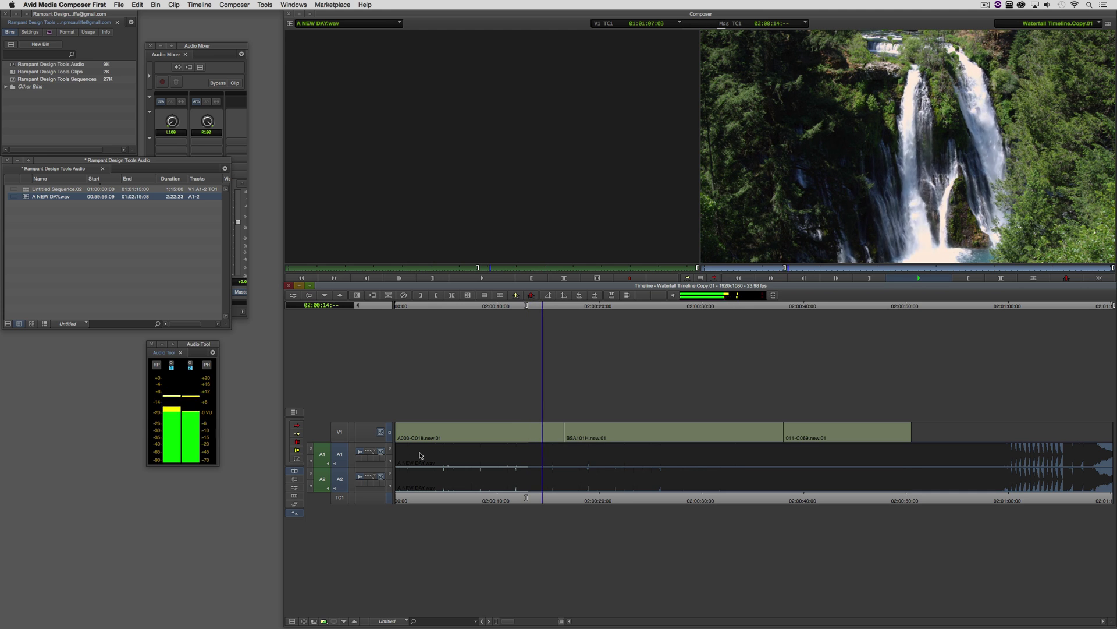
key(o)
key(space)
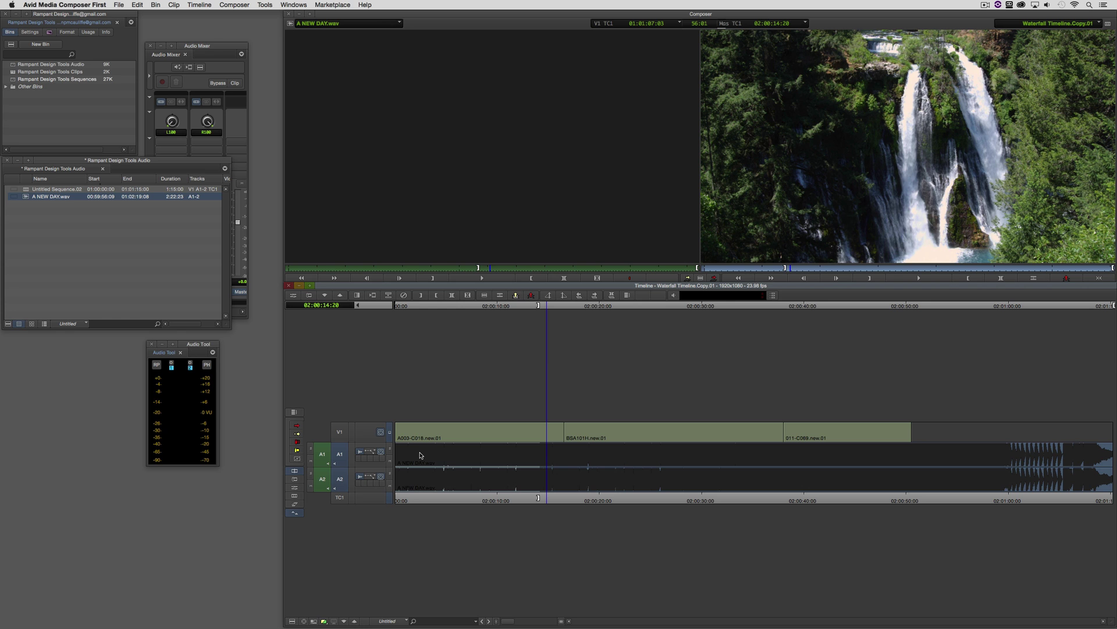
key(j)
key(l)
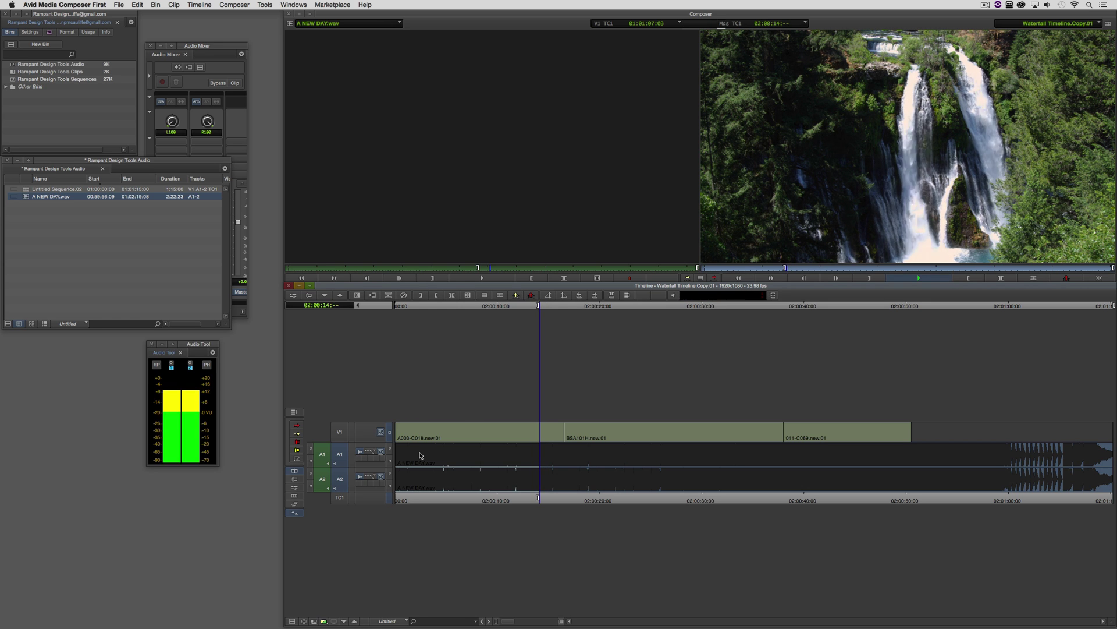
key(space)
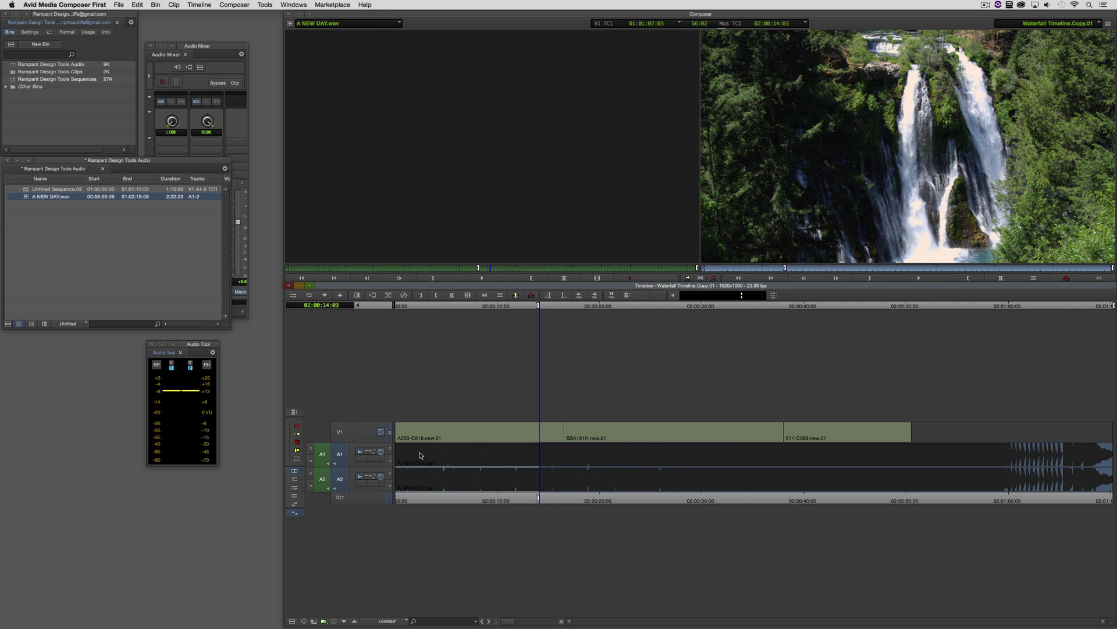
Jump about 20 seconds ahead and mark the out point on the beat at 02:00:35:06.
text(002)
key(Return)
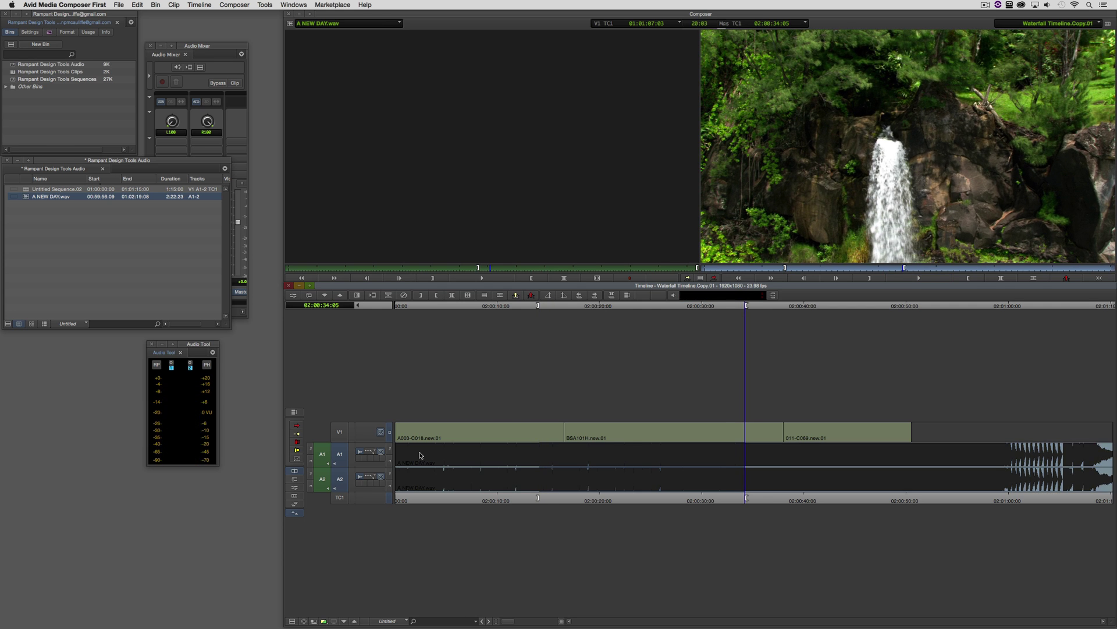
key(space)
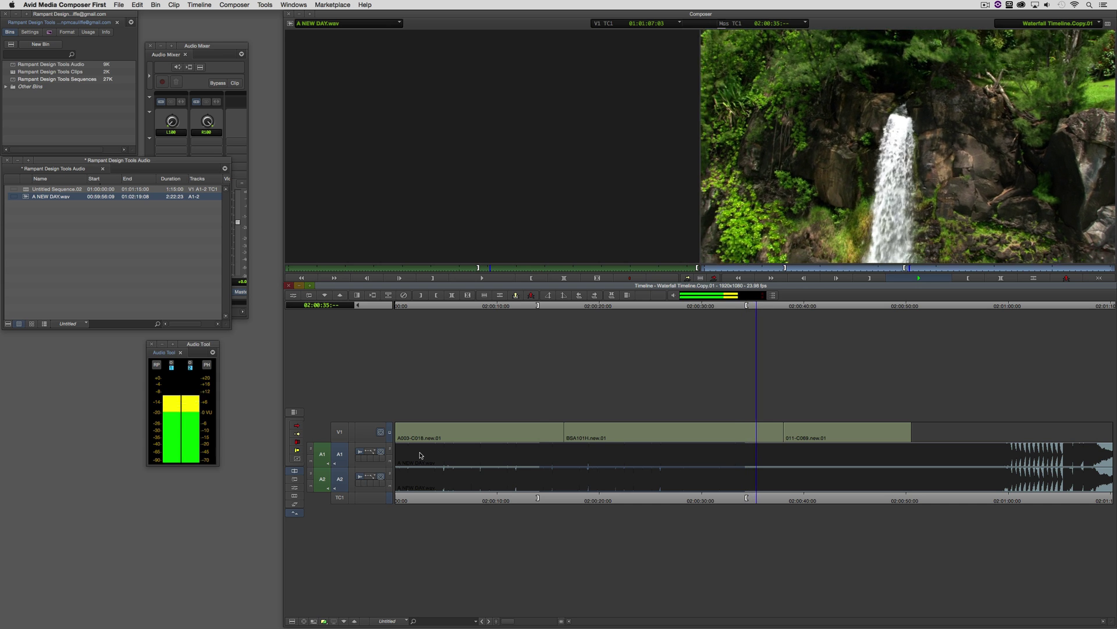
click(540, 465)
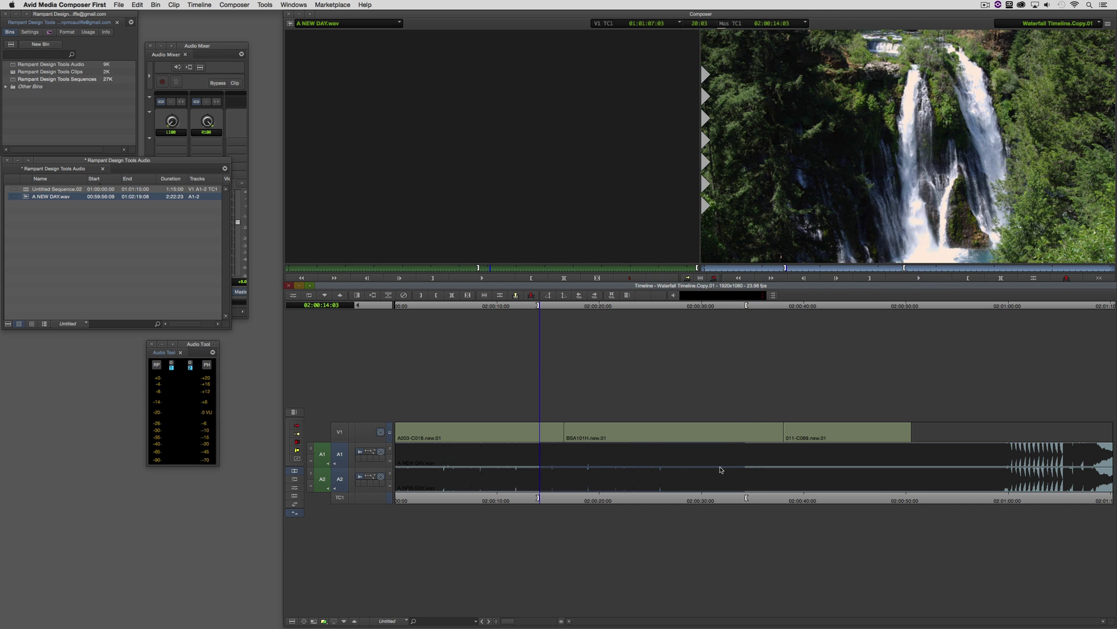
click(728, 469)
key(q)
click(729, 469)
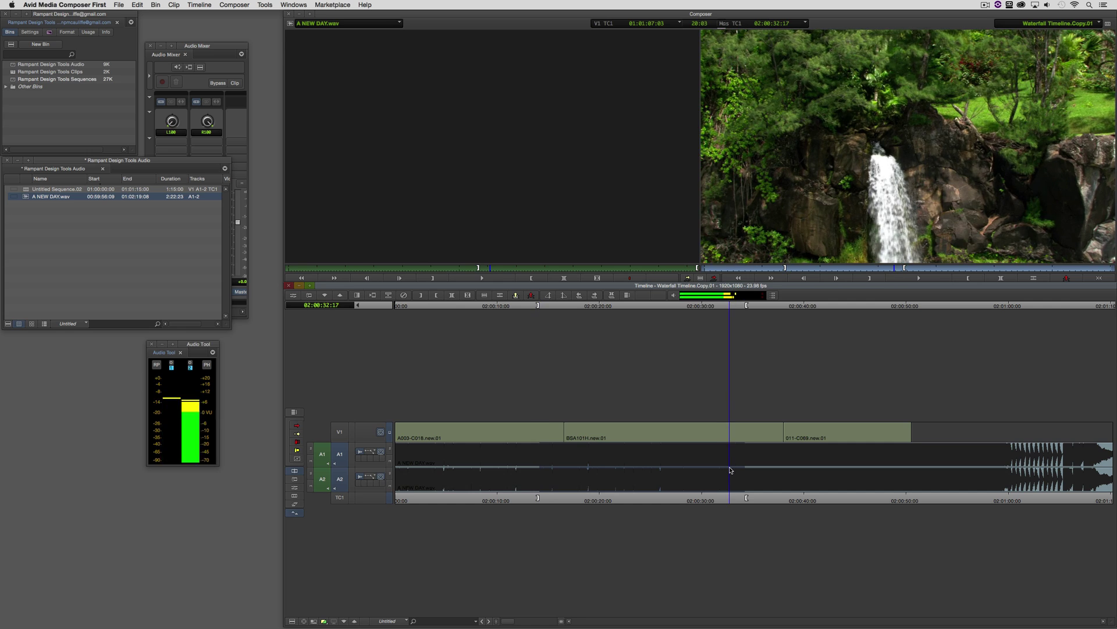
key(space)
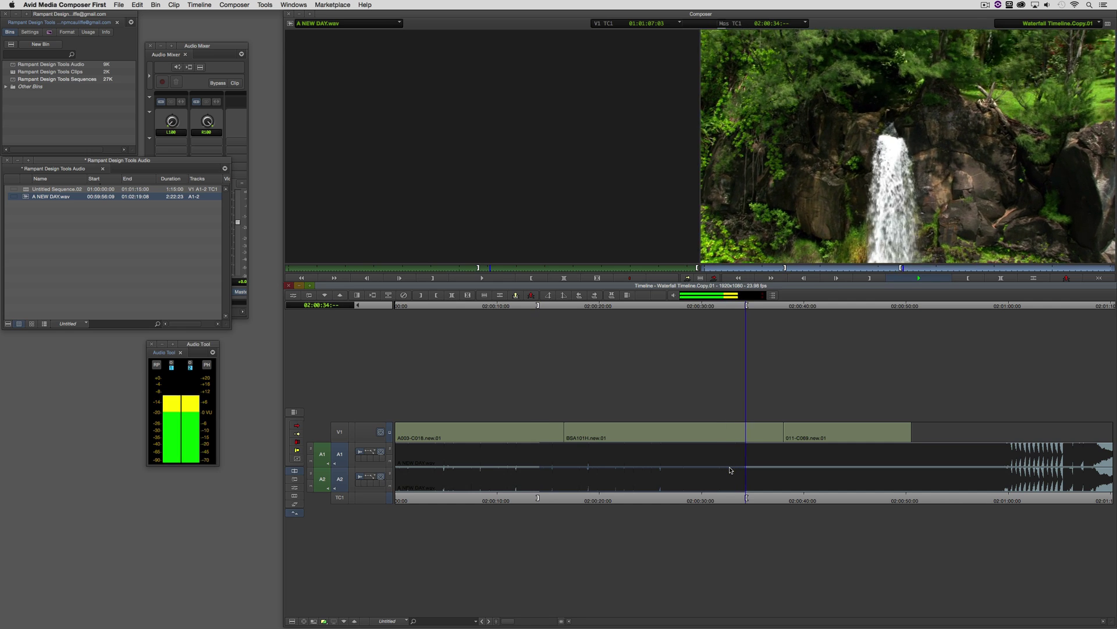
key(space)
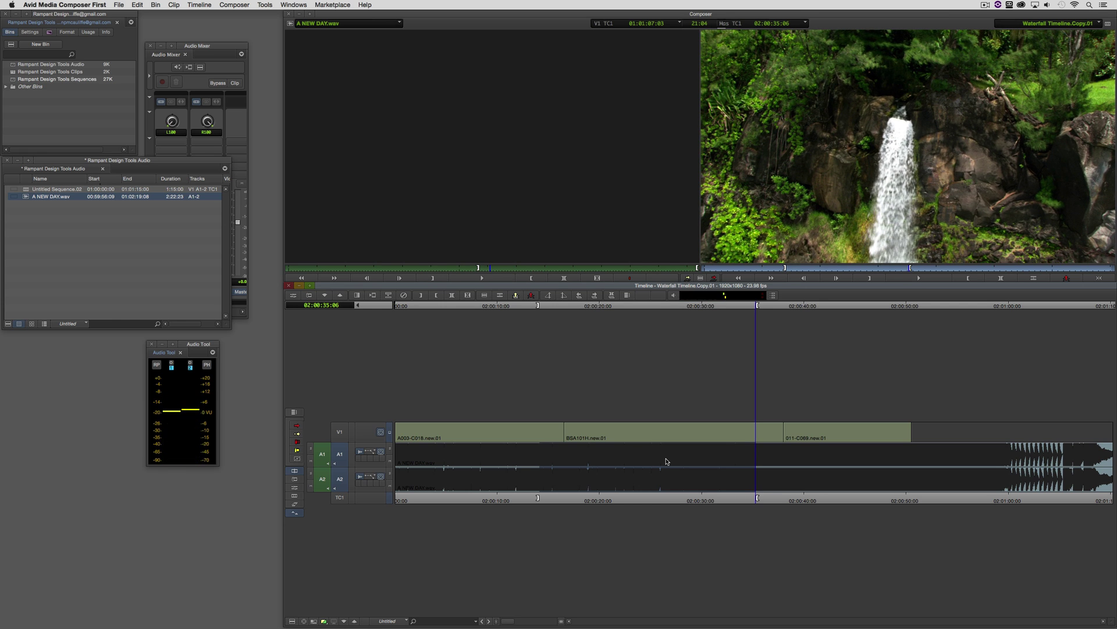
key(space)
Extract the marked stretch of music and play back across the new cut.
key(space)
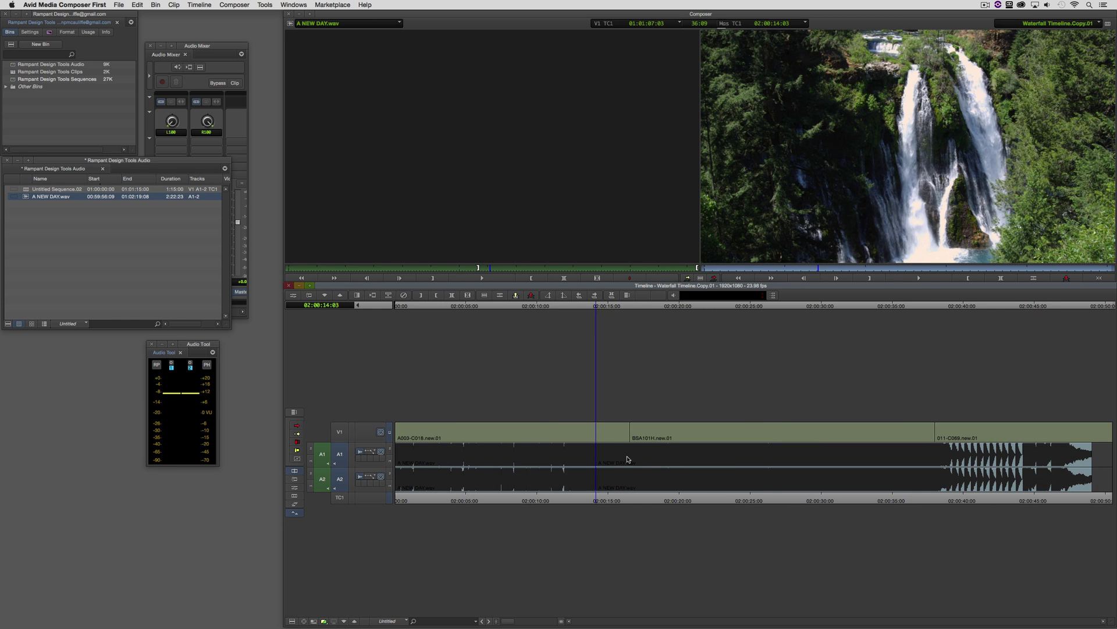
drag(627, 459, 532, 466)
key(space)
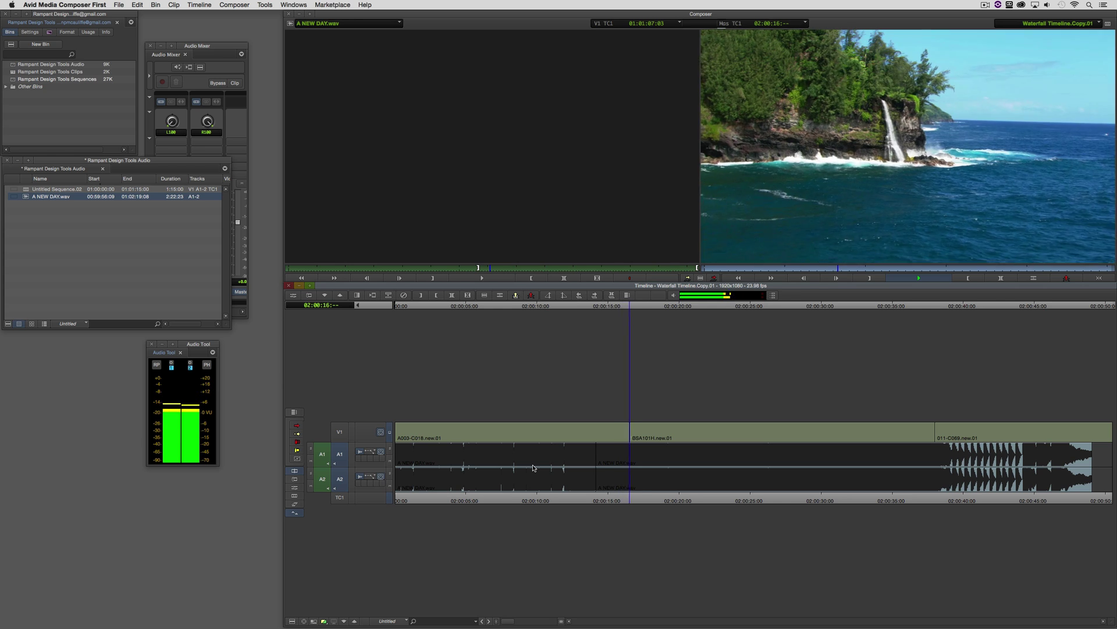
key(space)
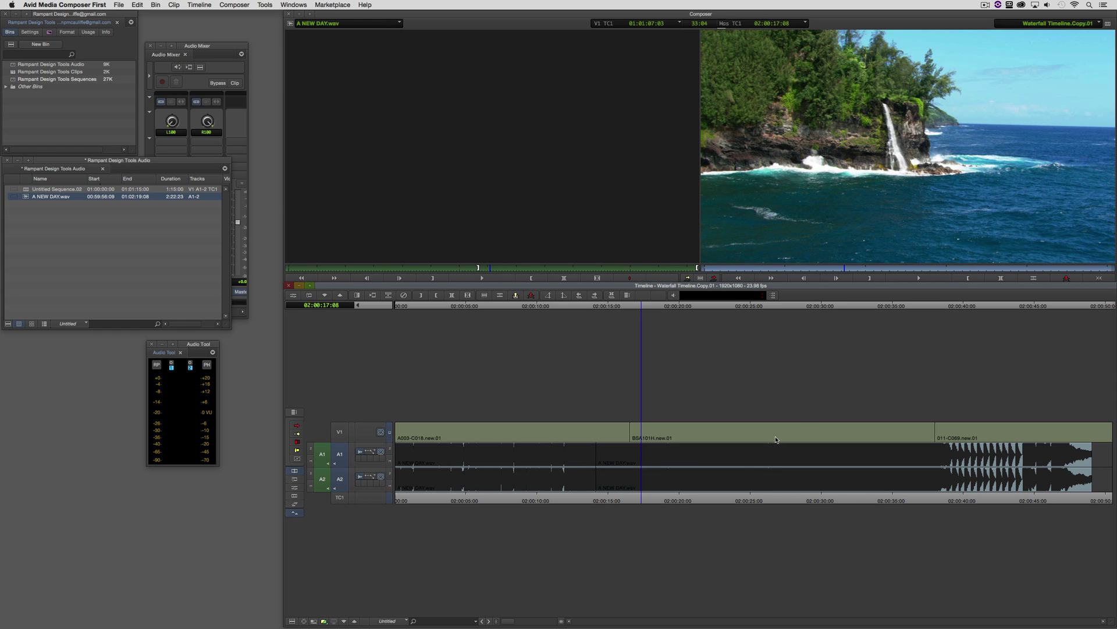
Play across the 02:00:14:03 cut, mark an in point on the beat near 02:00:21, and preview it.
click(596, 474)
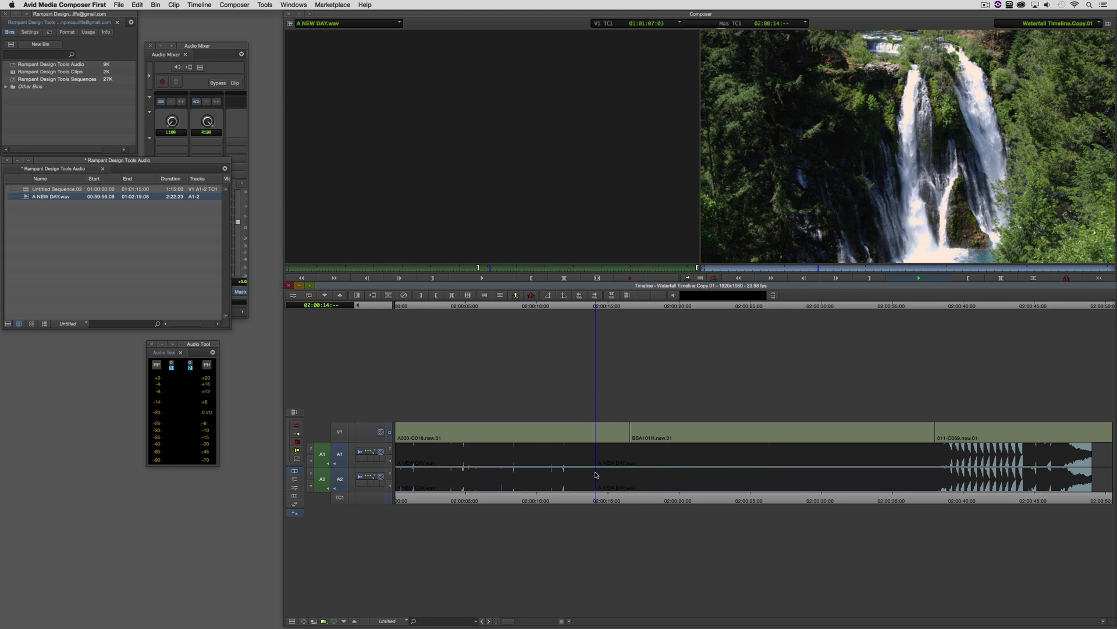
key(space)
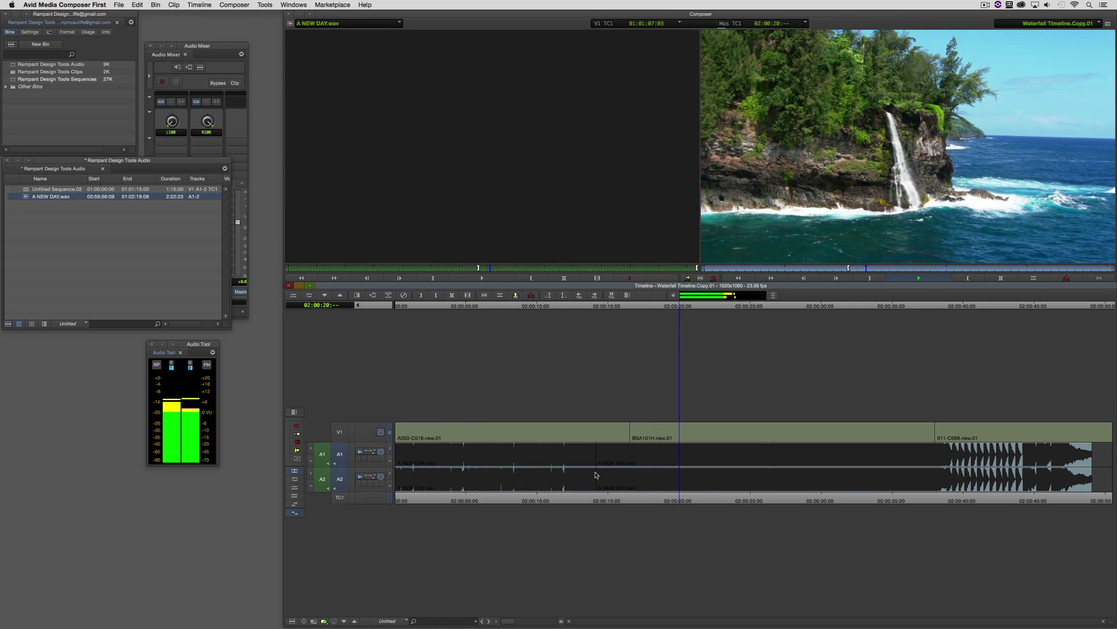
key(i)
key(space)
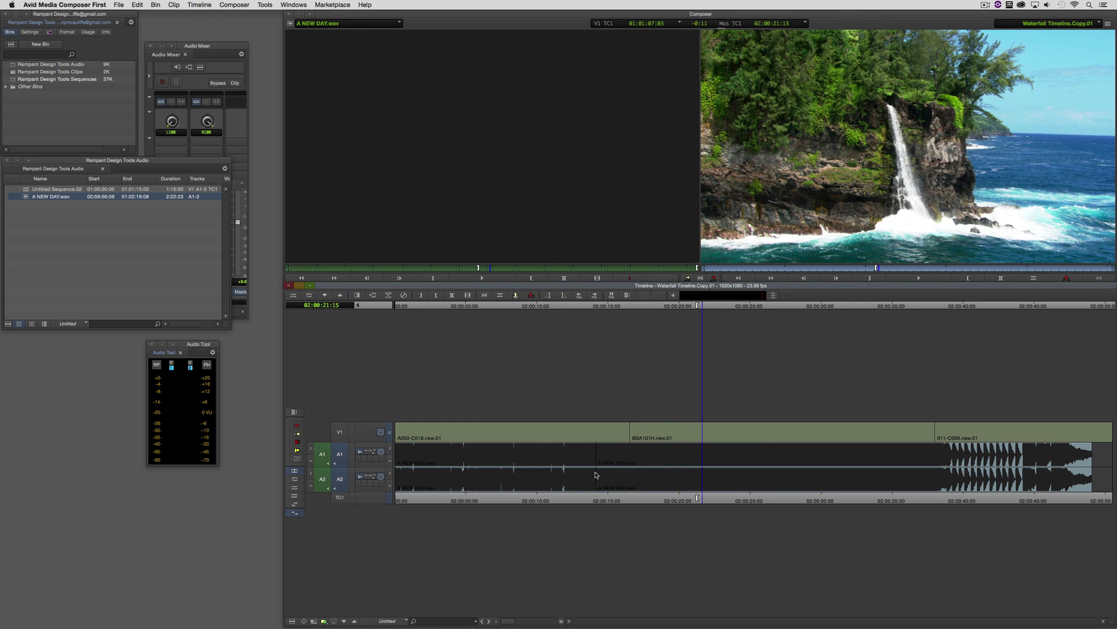
key(j)
key(k)
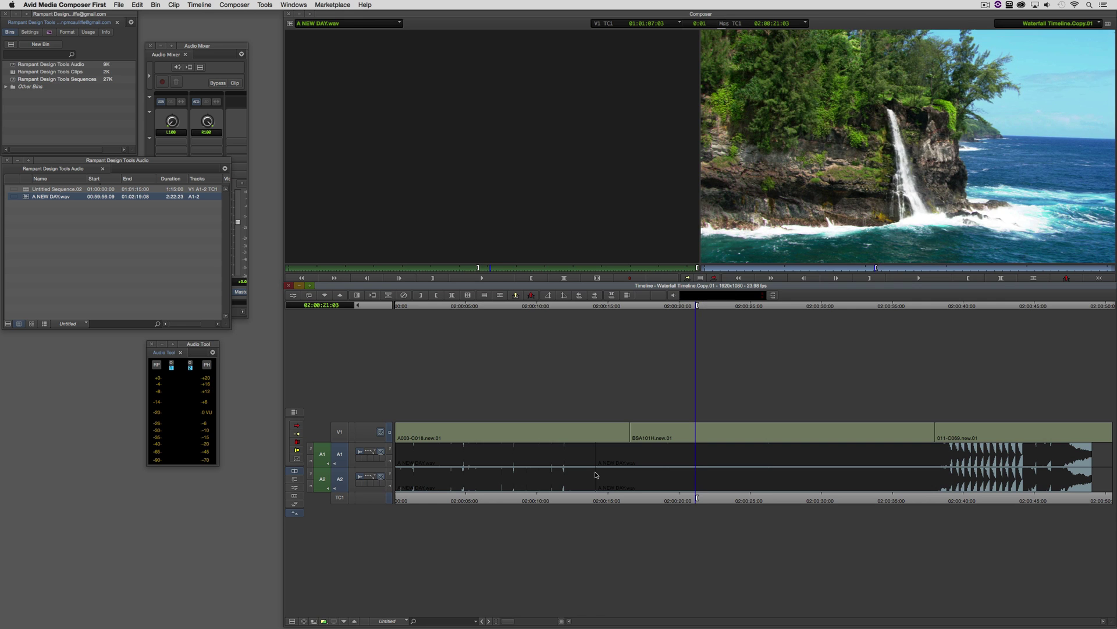
key(space)
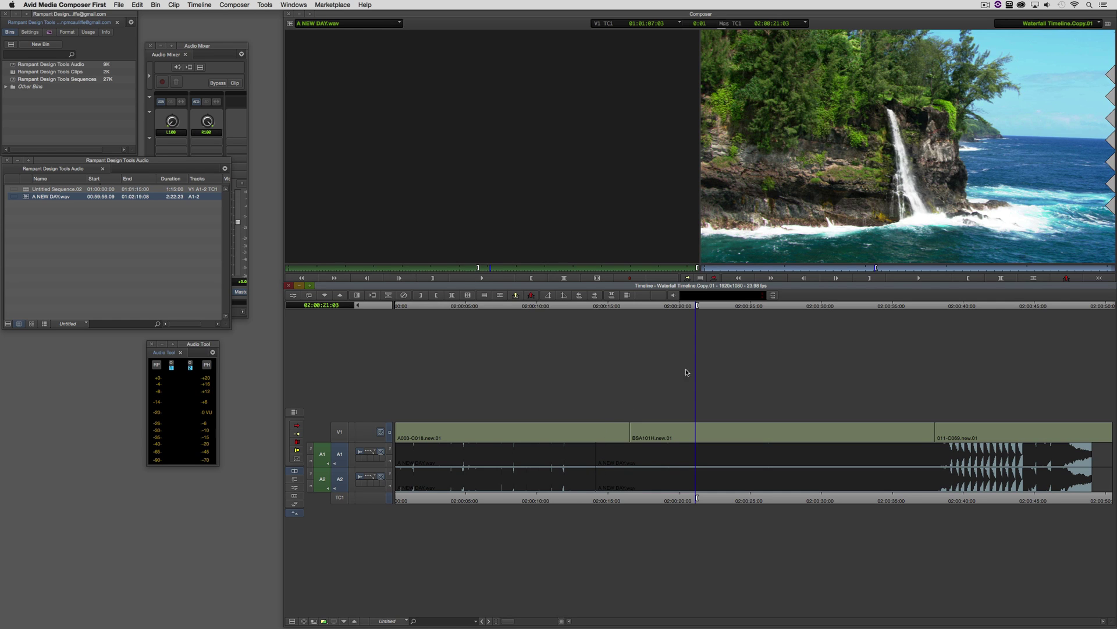
Hide the A1/A2 waveforms, extend the music edit to the 02:00:21 mark, and play across it.
click(361, 452)
click(361, 476)
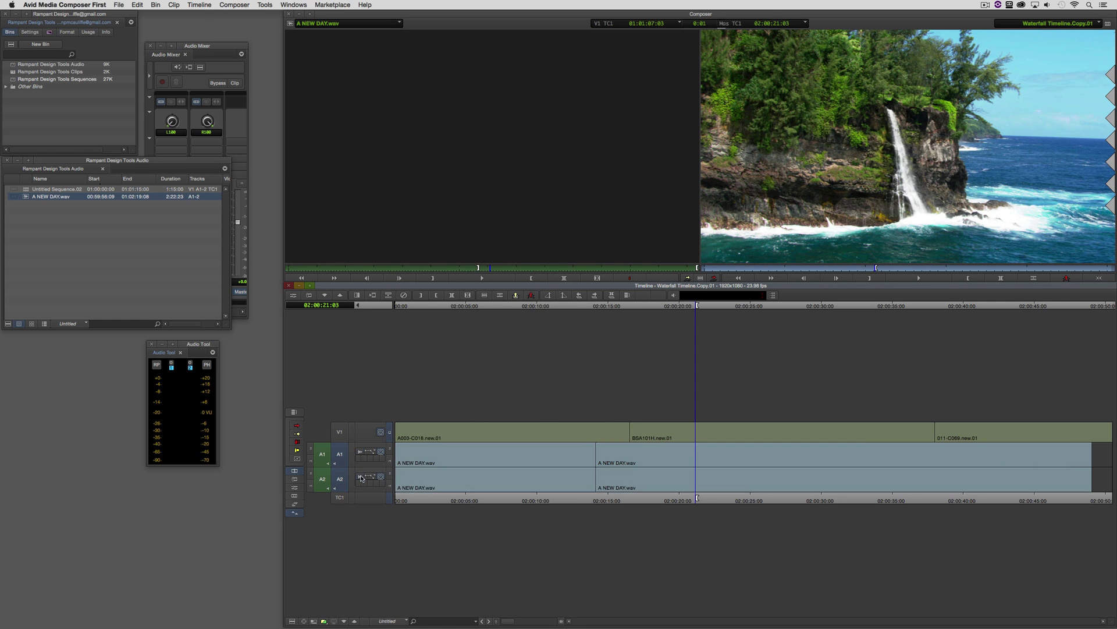
click(1097, 279)
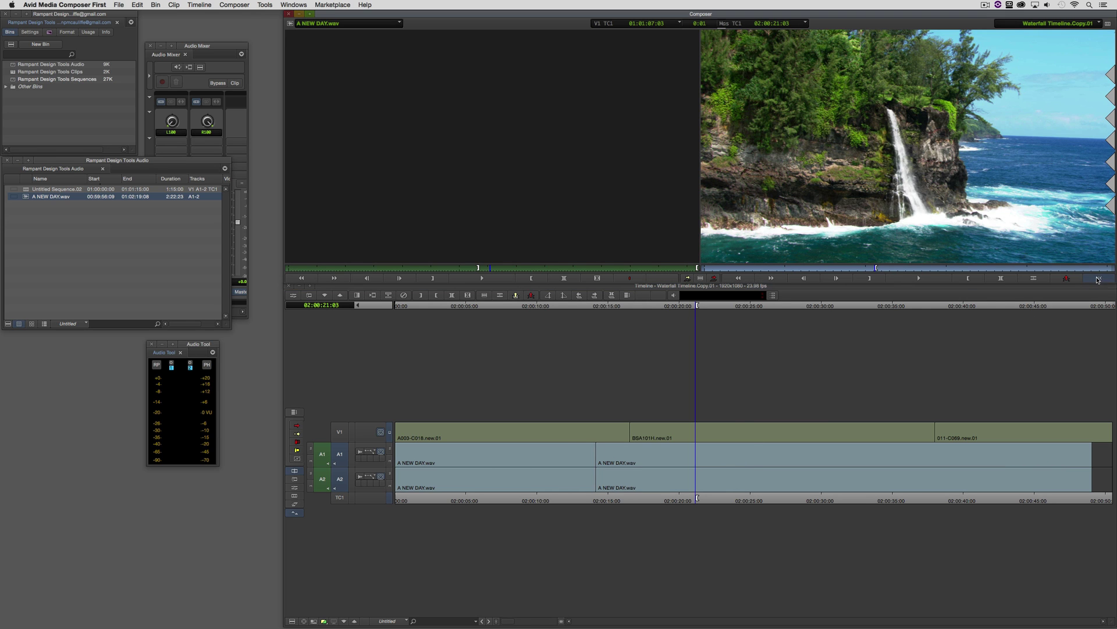
click(595, 462)
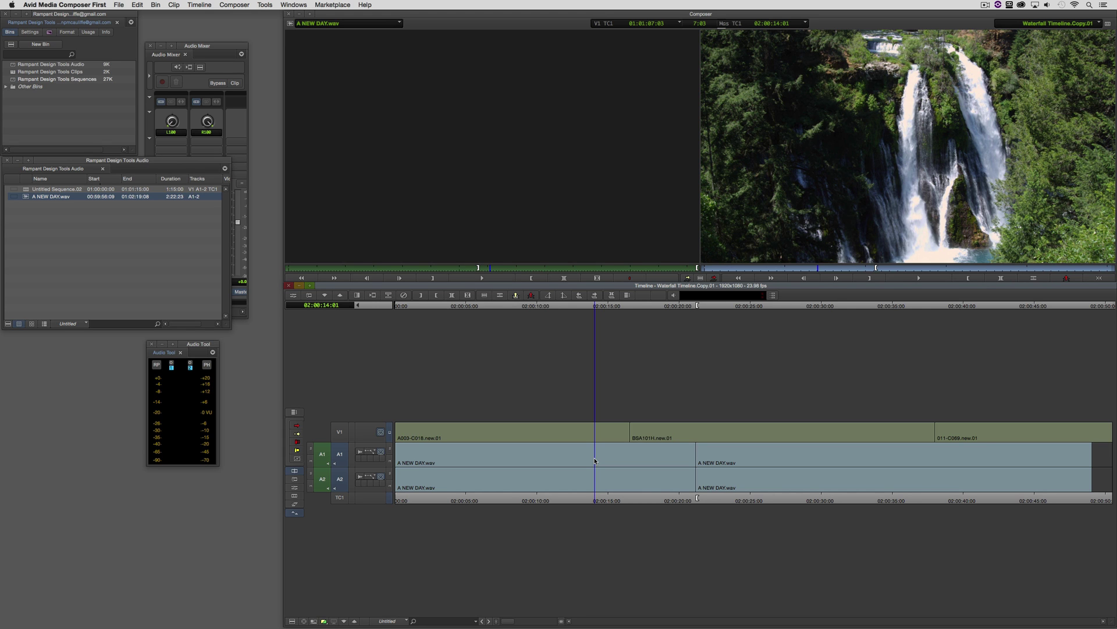
key(space)
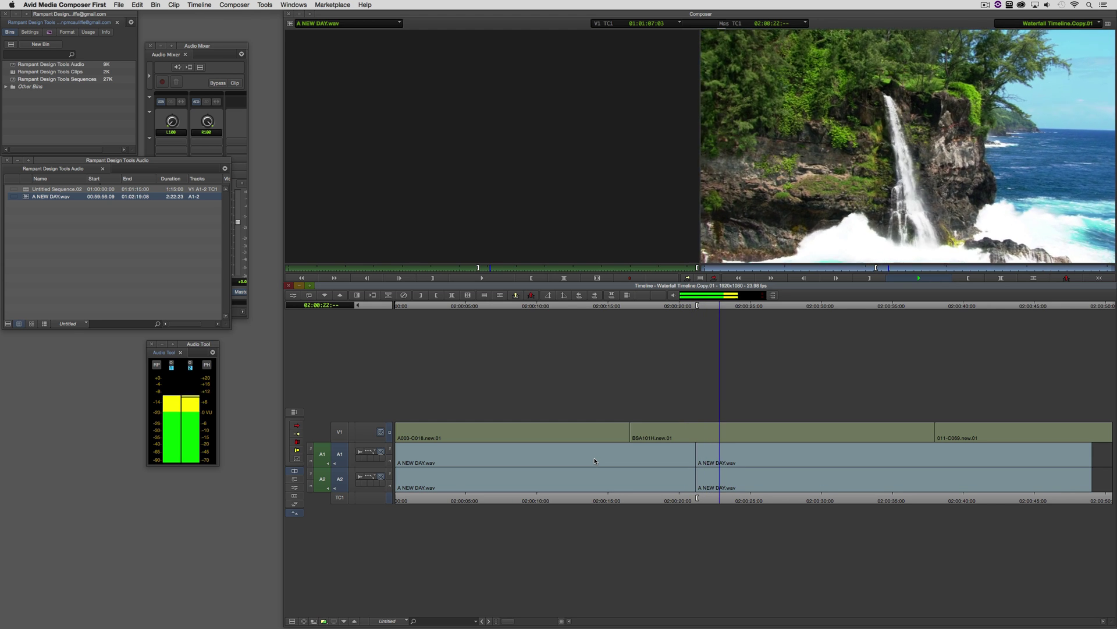
Trim the music's tail out to the end of the video at the sequence end.
key(space)
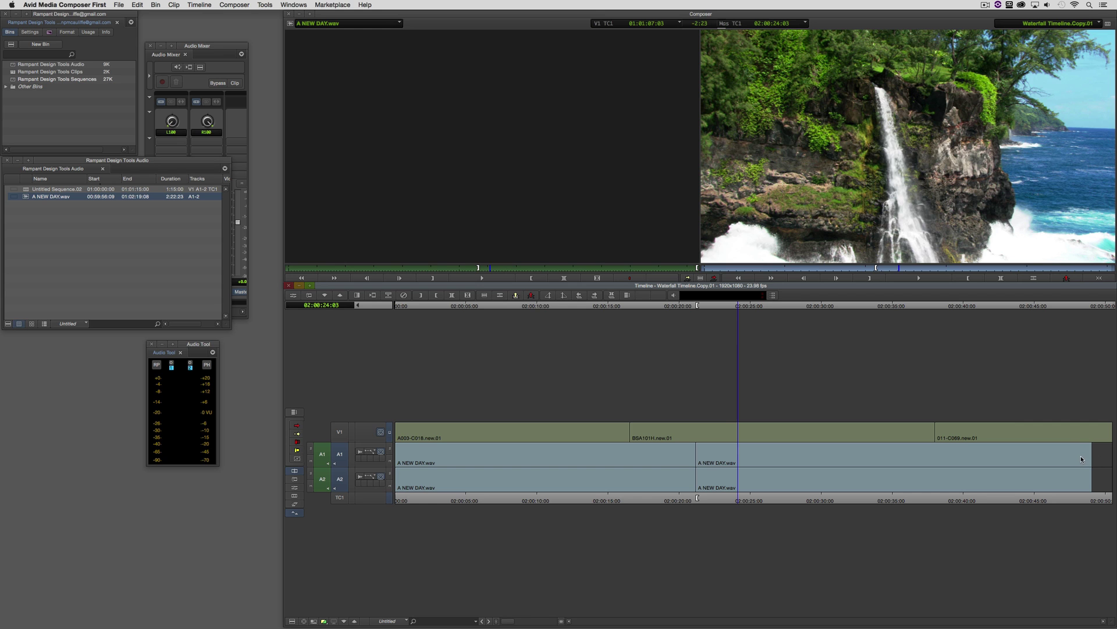
key(End)
drag(1085, 458, 1115, 462)
click(1114, 460)
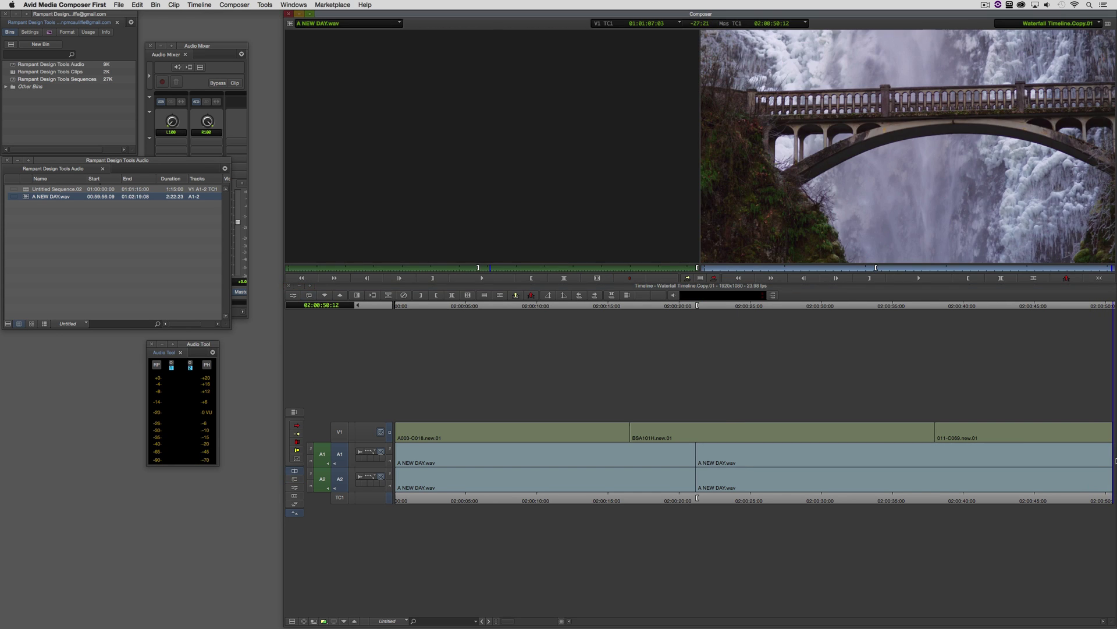
Add a 30-frame dissolve ending at the music's final cut and play back from 02:00:30:18.
key(backslash)
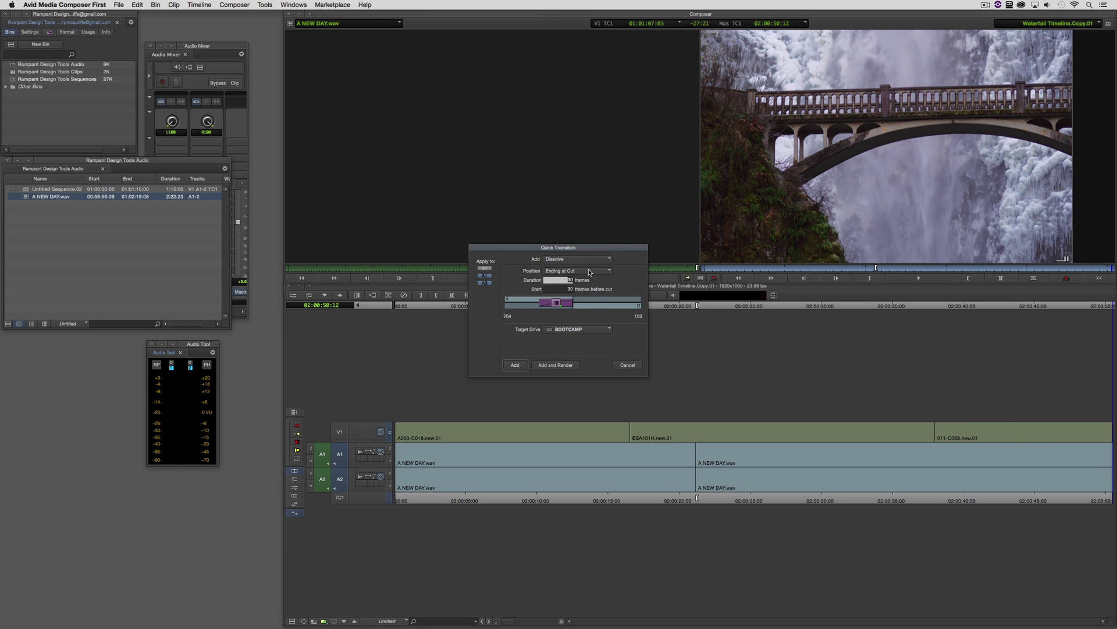
click(590, 272)
click(573, 280)
click(515, 365)
drag(1066, 468, 828, 461)
key(space)
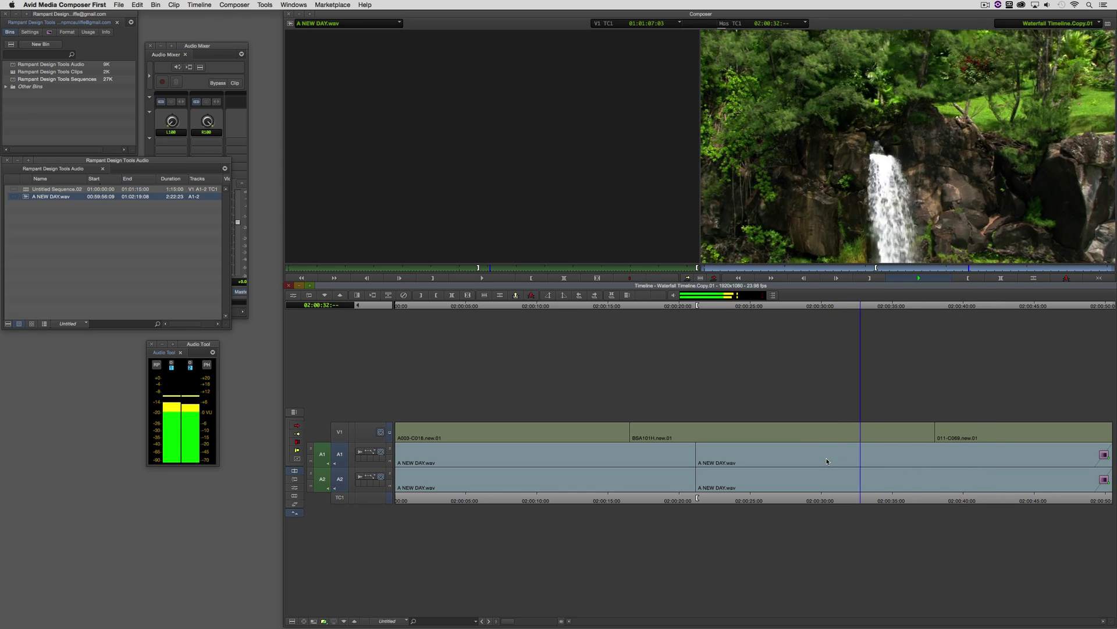